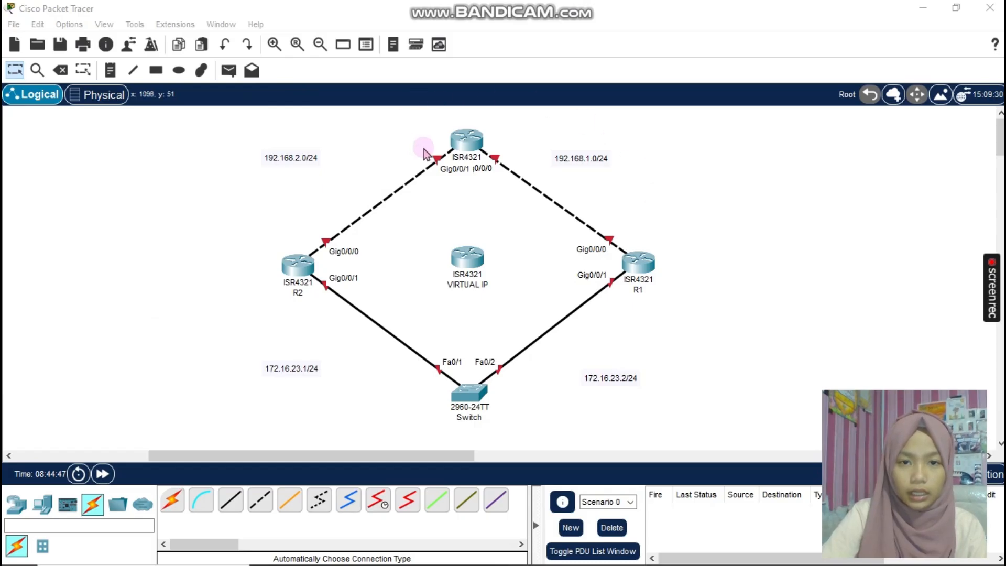
# Move the VIRTUAL IP router slightly upward in the middle of the topology.
pyautogui.click(605, 145)
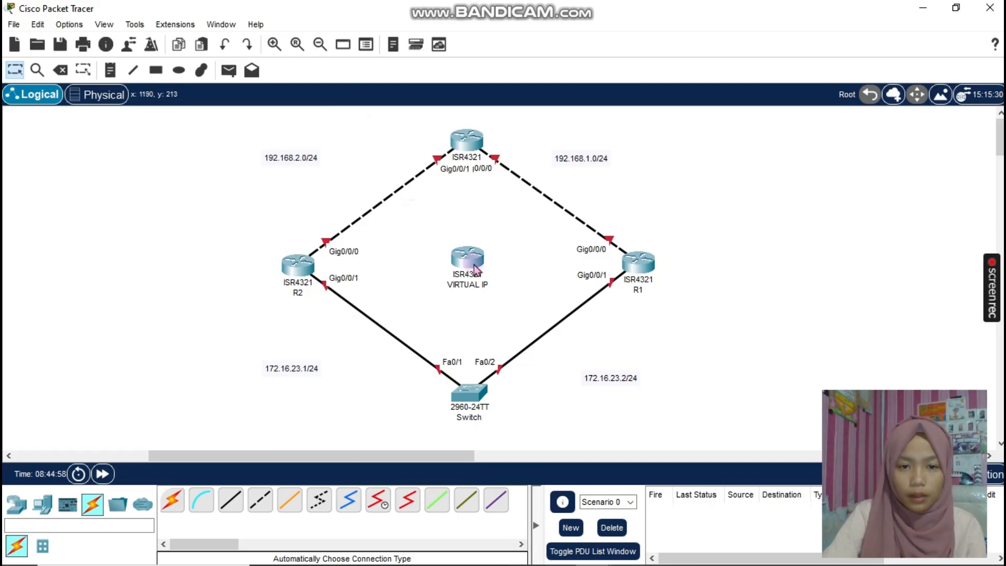
pyautogui.moveTo(475, 262)
pyautogui.mouseDown()
pyautogui.moveTo(475, 218)
pyautogui.moveTo(473, 258)
pyautogui.mouseUp()
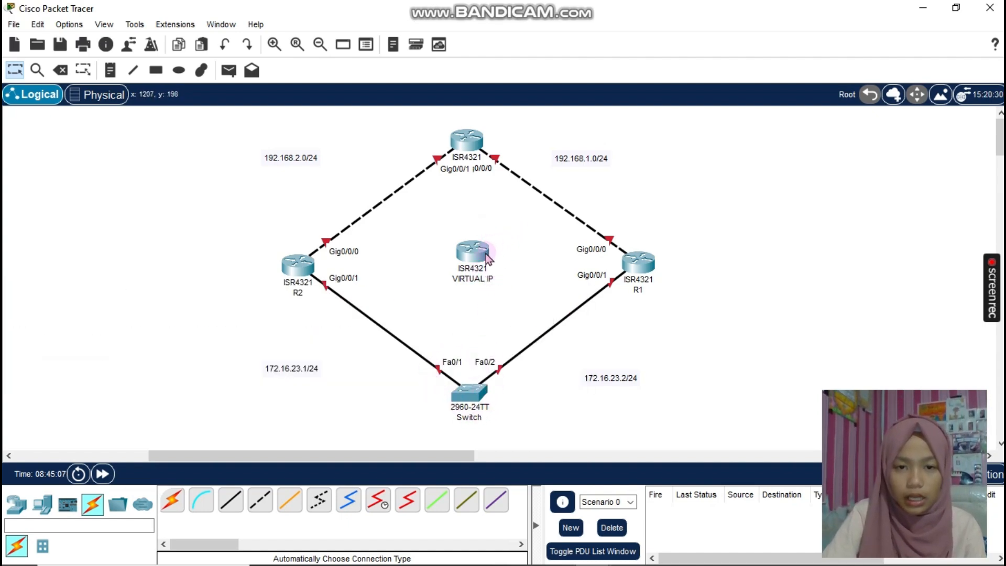
pyautogui.moveTo(487, 258)
pyautogui.mouseDown()
pyautogui.moveTo(458, 264)
pyautogui.moveTo(465, 215)
pyautogui.moveTo(474, 251)
pyautogui.moveTo(489, 236)
pyautogui.moveTo(470, 249)
pyautogui.mouseUp()
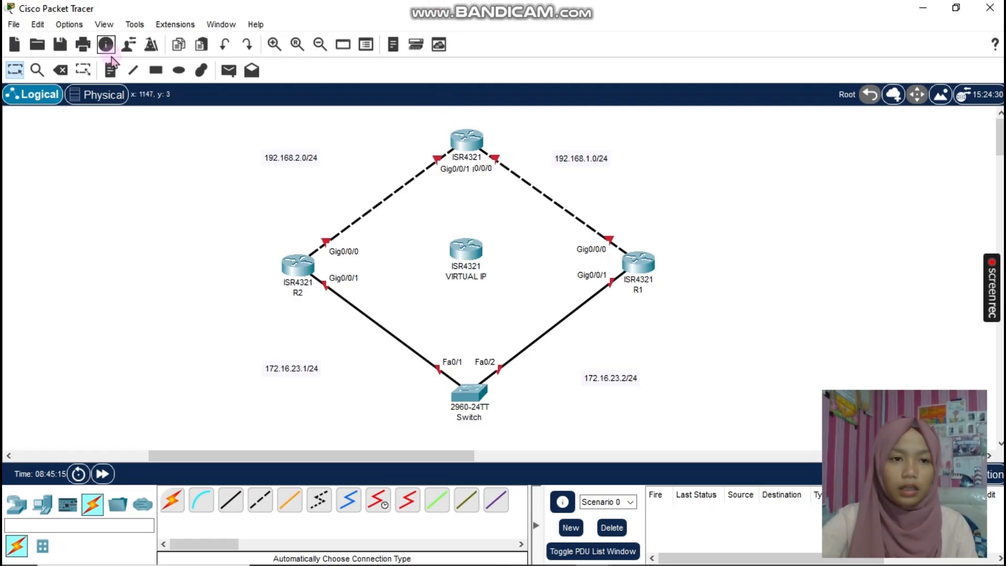
# Open the ISP router's command line and decline the initial configuration dialog with N to reach the router prompt.
pyautogui.click(469, 142)
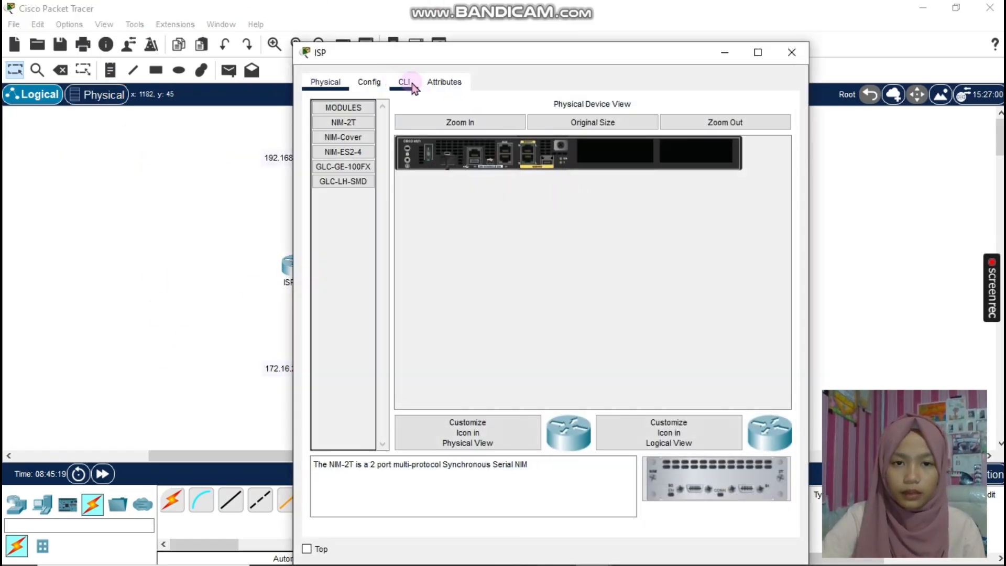
pyautogui.click(405, 82)
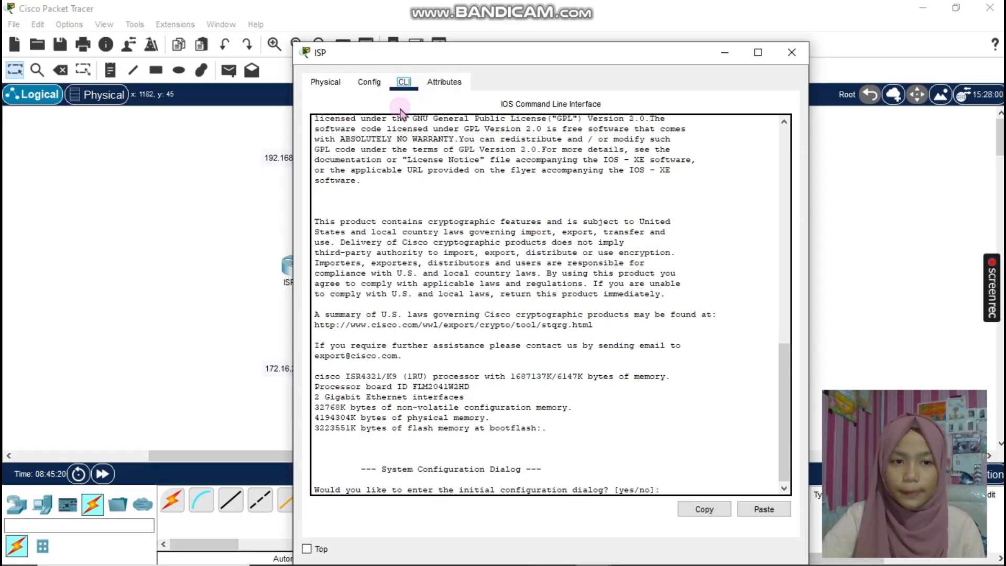
pyautogui.moveTo(514, 55); pyautogui.dragTo(692, 25)
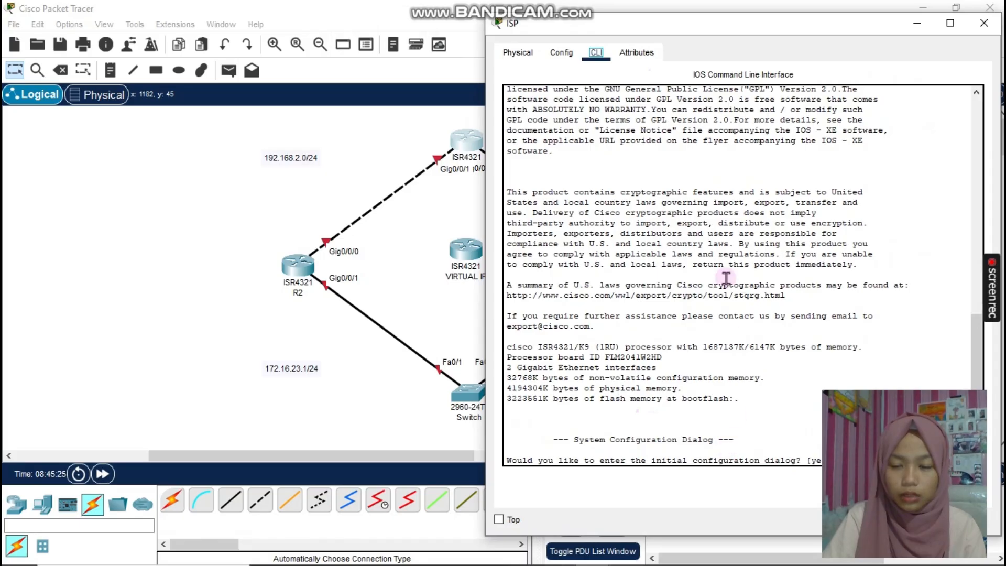
pyautogui.moveTo(747, 31); pyautogui.dragTo(435, 44)
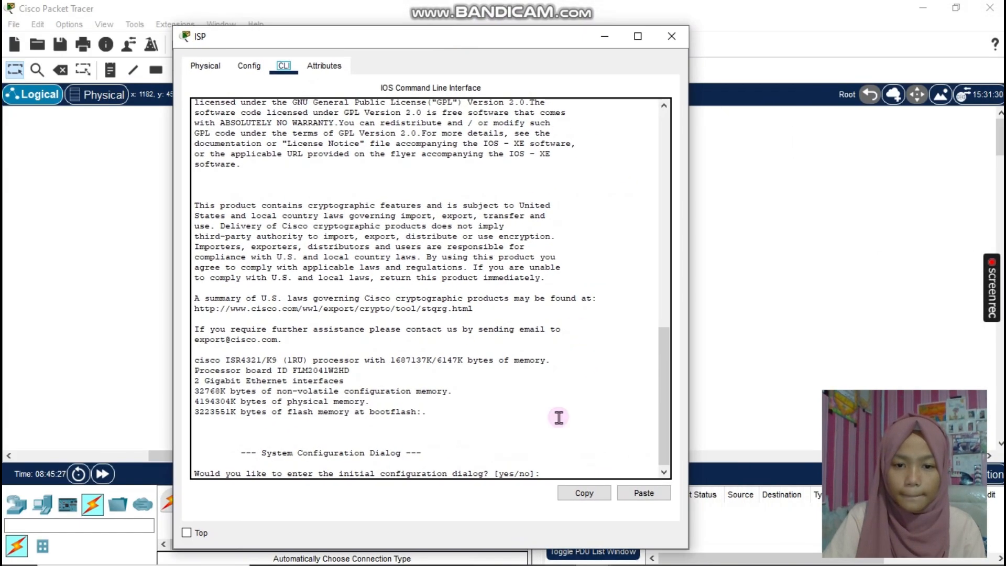
pyautogui.click(574, 472)
pyautogui.write('N')
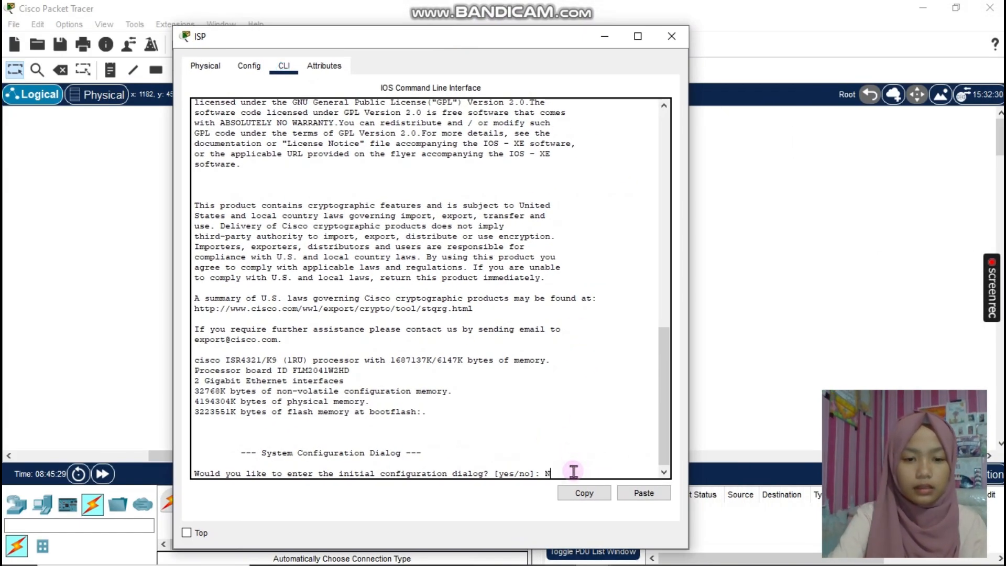
pyautogui.press('Return')
pyautogui.press('Return')
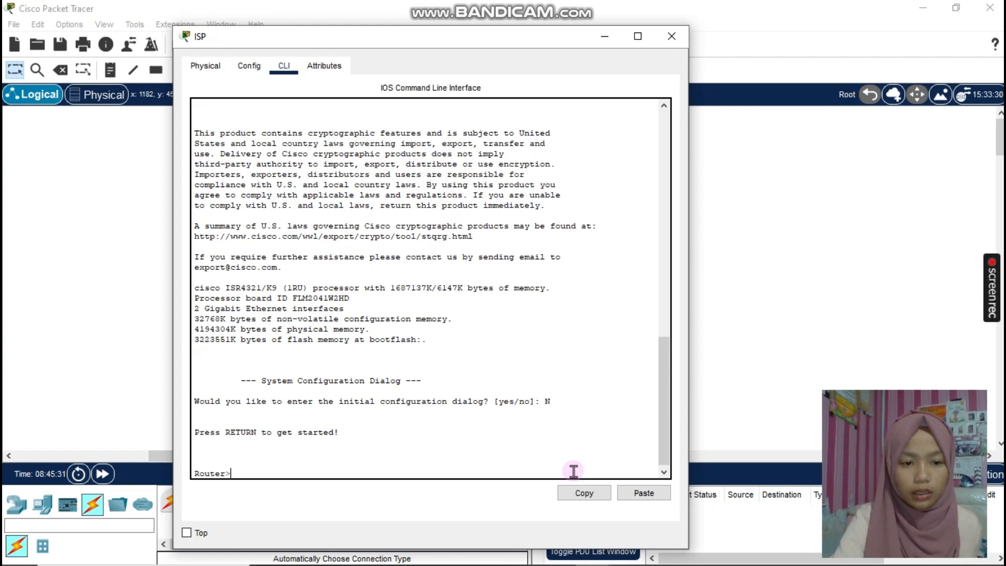
# Enter privileged mode and global configuration mode on the ISP router with en and conf t.
pyautogui.write('en')
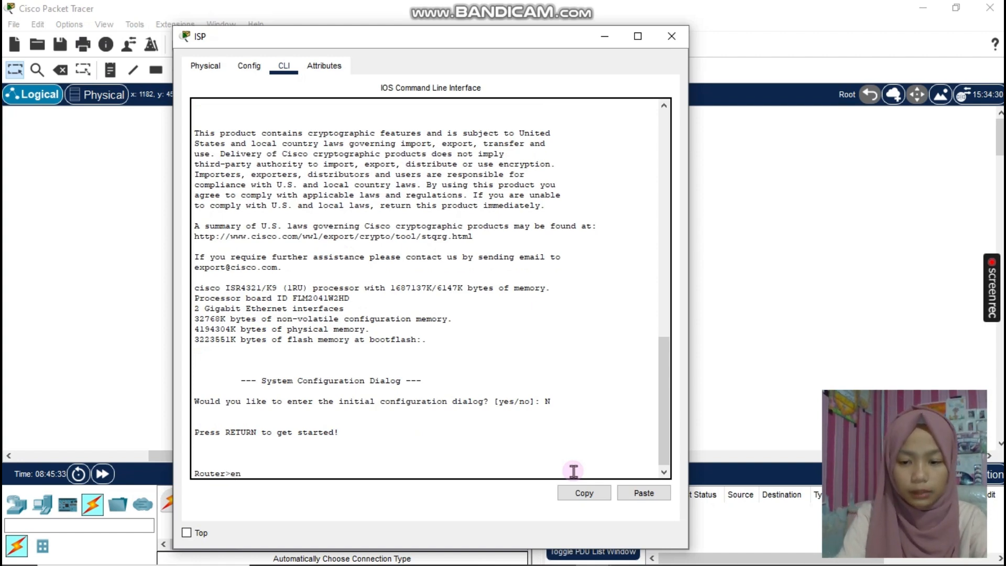
pyautogui.press('Return')
pyautogui.write('co')
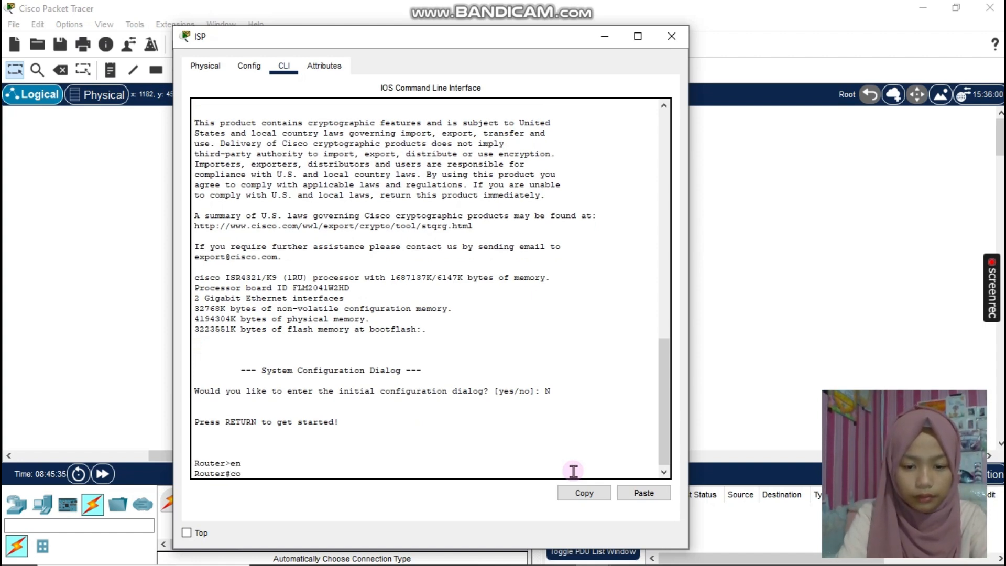
pyautogui.write('nf t')
pyautogui.press('Return')
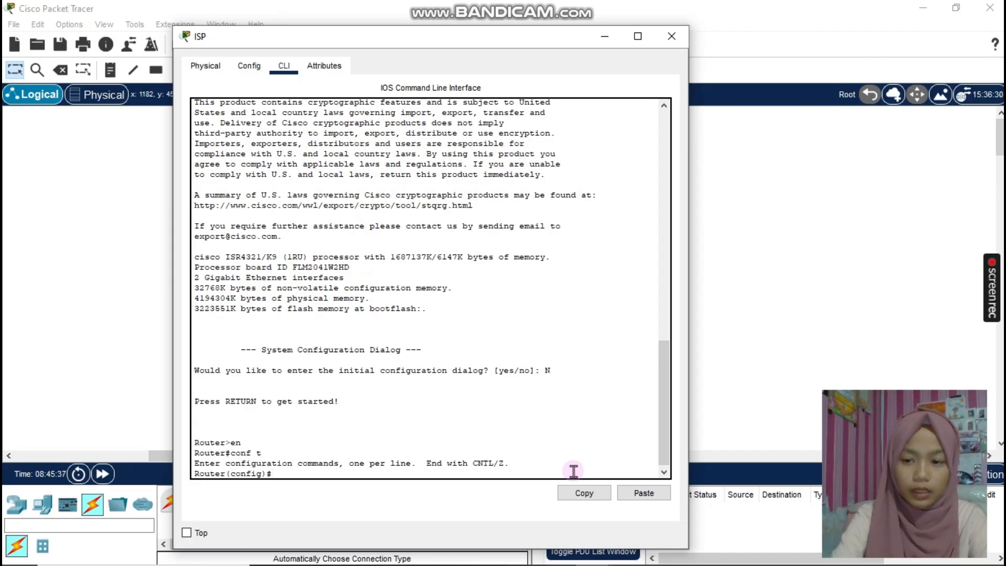
# Enable interface g0/0/0 on the ISP router with no sh.
pyautogui.write('int g')
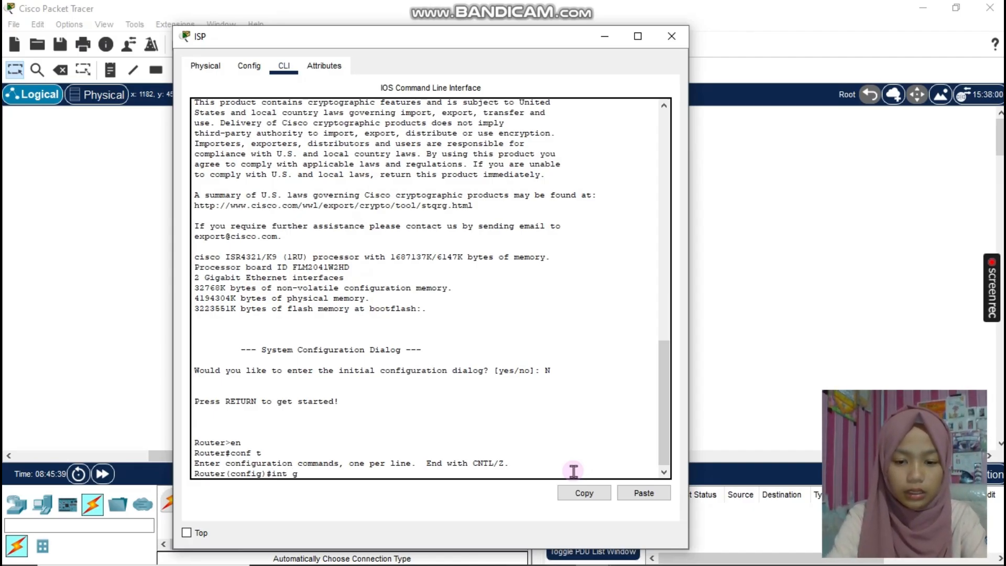
pyautogui.write('0/0/0')
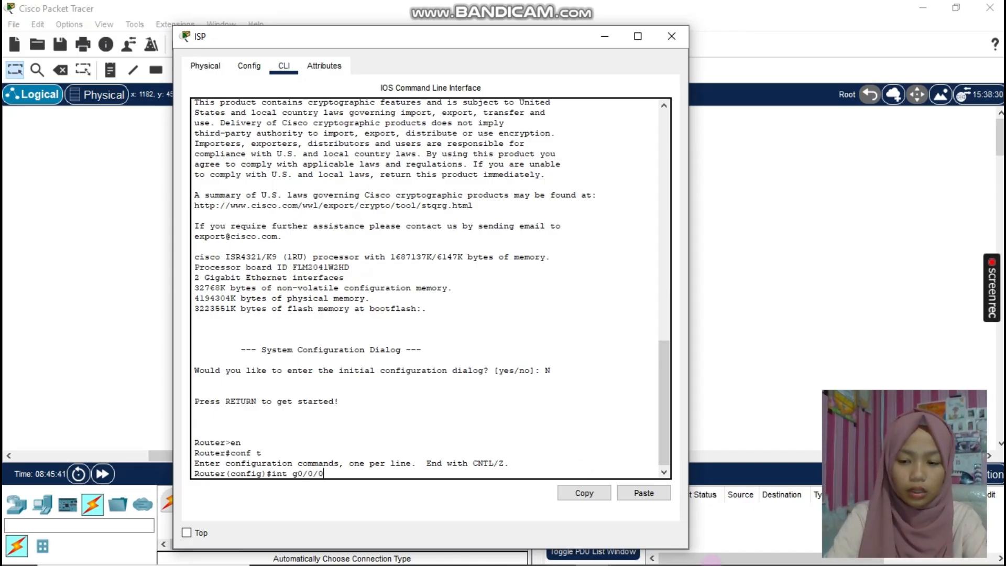
pyautogui.press('Return')
pyautogui.write('no sh')
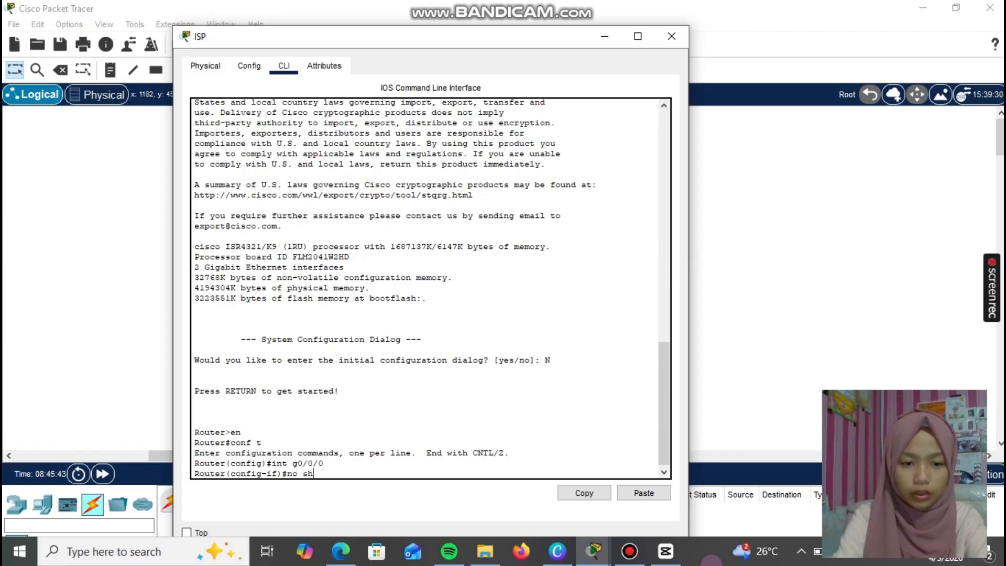
pyautogui.press('Return')
pyautogui.press('Return')
# Assign IP address 192.168.1.1 with mask 255.255.255.0 to the ISP router's g0/0/0 interface.
pyautogui.write('ip')
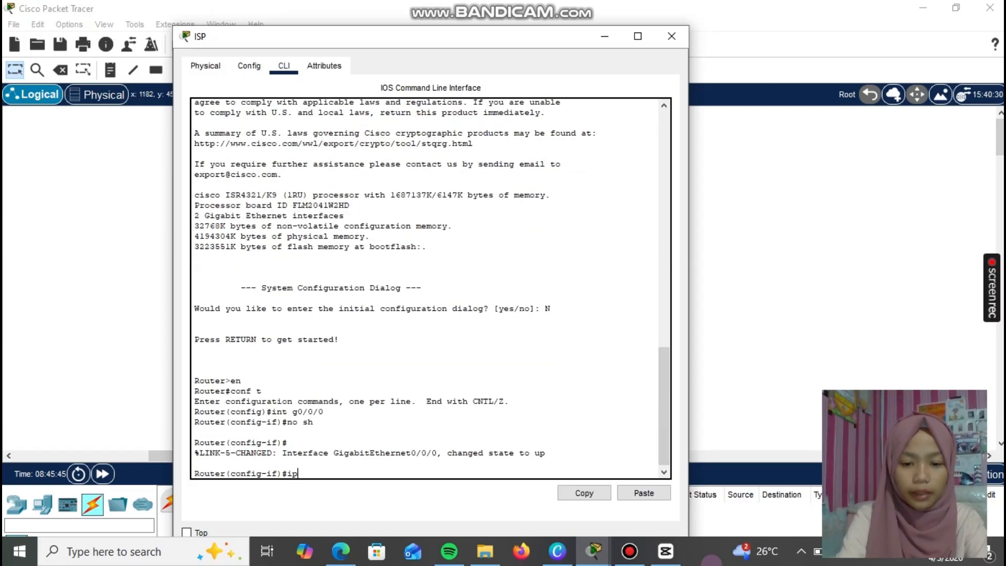
pyautogui.write(' add')
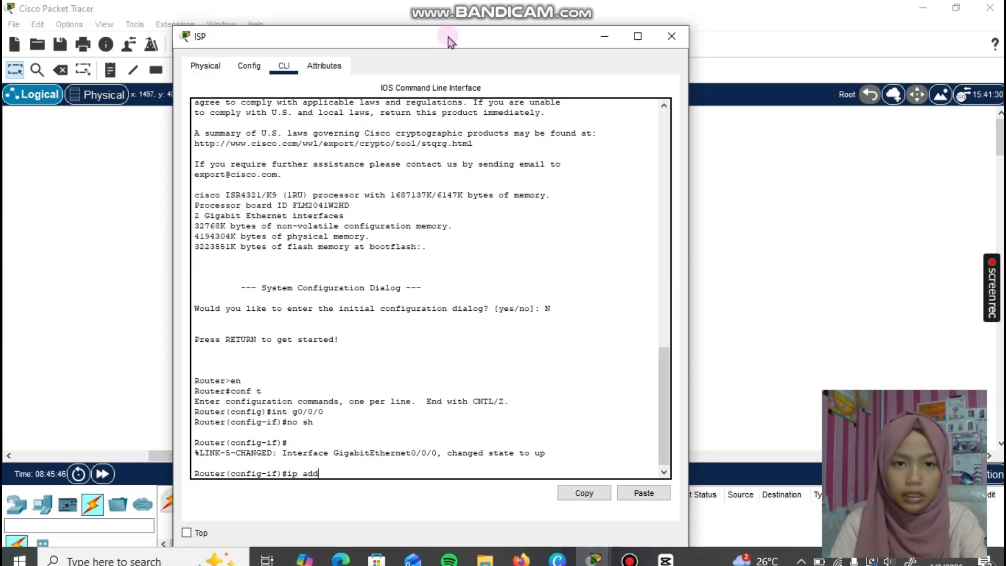
pyautogui.moveTo(448, 36); pyautogui.dragTo(156, 52)
pyautogui.moveTo(462, 140)
pyautogui.mouseDown()
pyautogui.moveTo(517, 113)
pyautogui.moveTo(552, 118)
pyautogui.moveTo(446, 127)
pyautogui.moveTo(460, 141)
pyautogui.mouseUp()
pyautogui.click(460, 140)
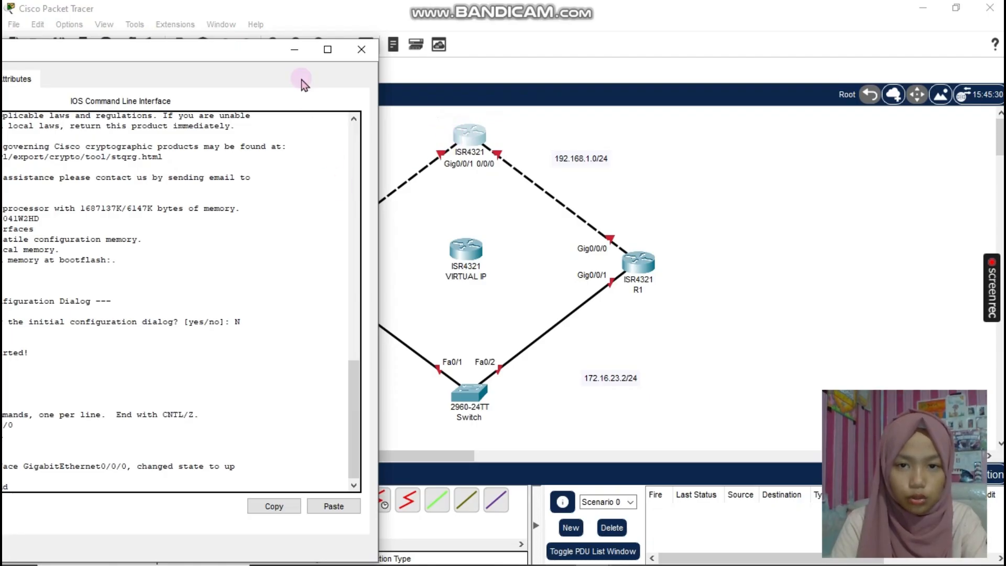
pyautogui.moveTo(236, 50); pyautogui.dragTo(383, 52)
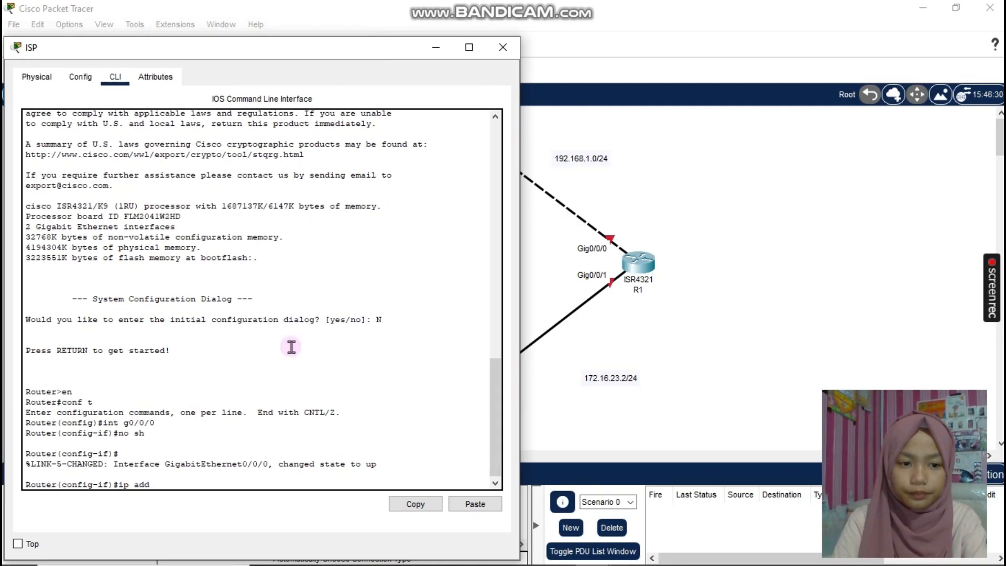
pyautogui.click(299, 479)
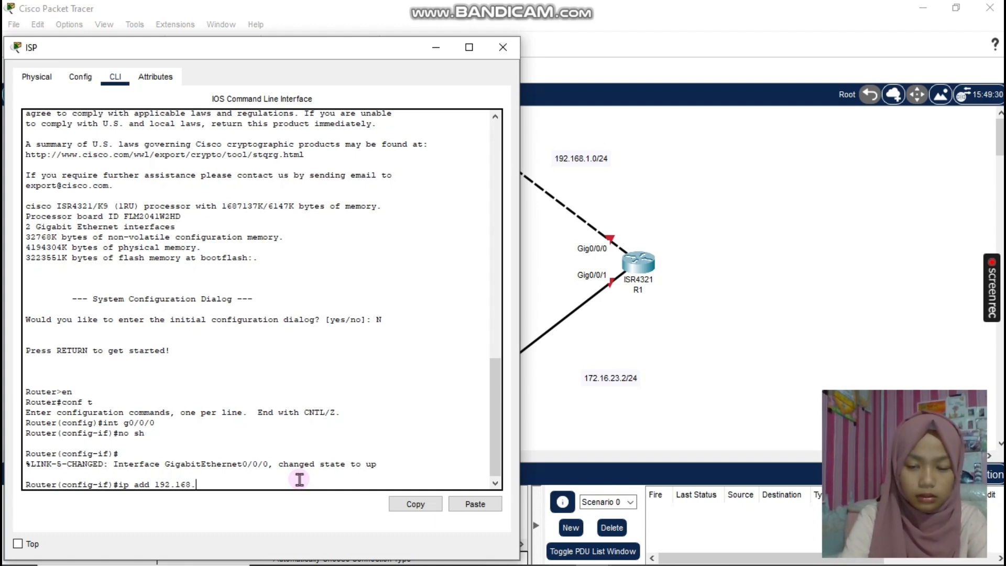
pyautogui.write('1.1')
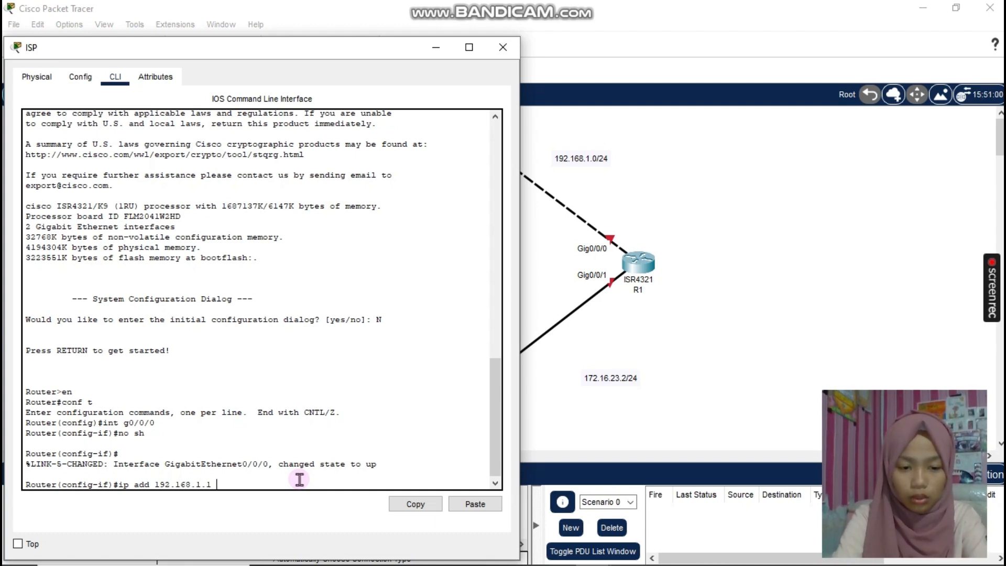
pyautogui.write(' 255.255.2')
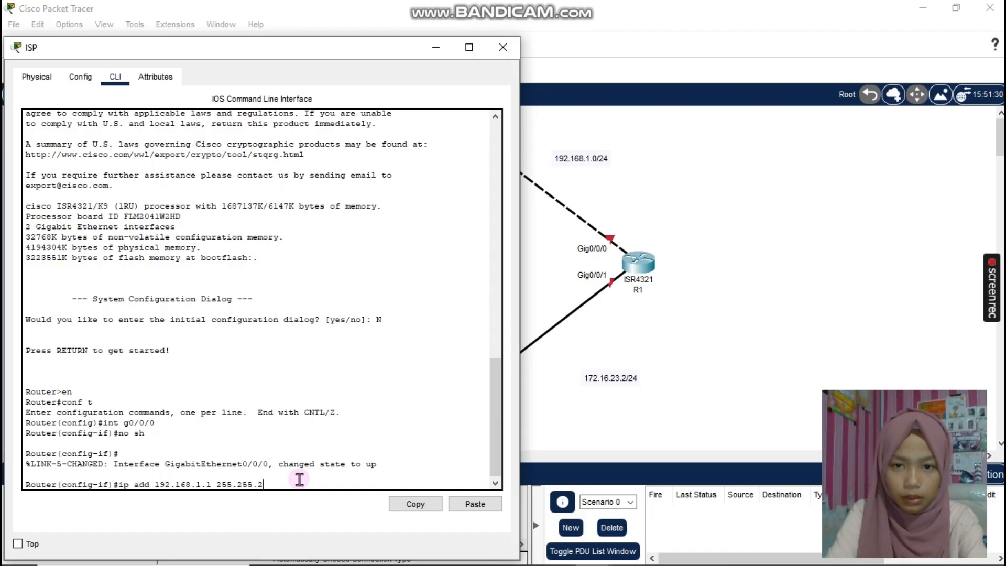
pyautogui.write('55.0')
pyautogui.press('Return')
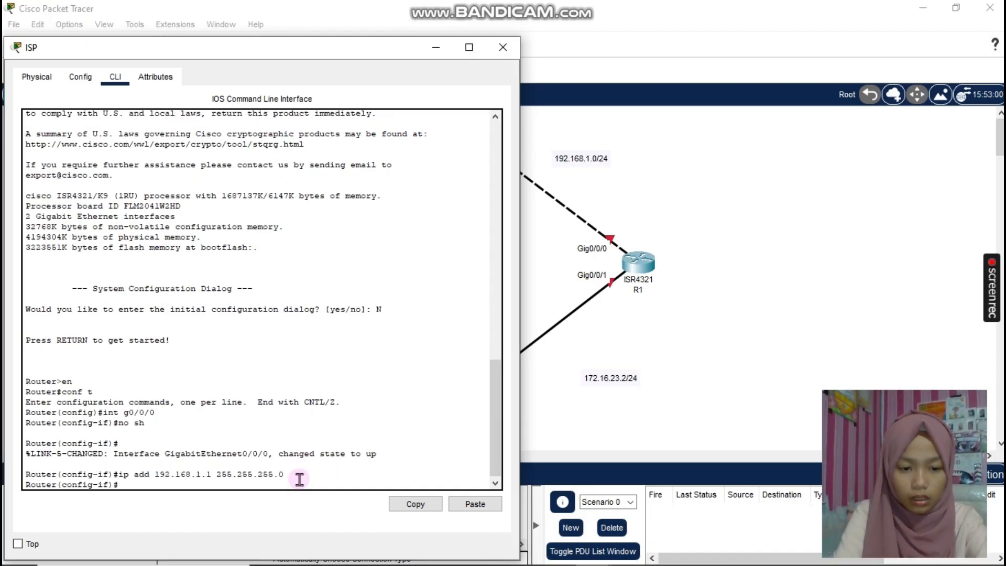
# Exit the g0/0/0 configuration and enable interface g0/0/1 on the ISP router with no sh.
pyautogui.write('ex')
pyautogui.press('Return')
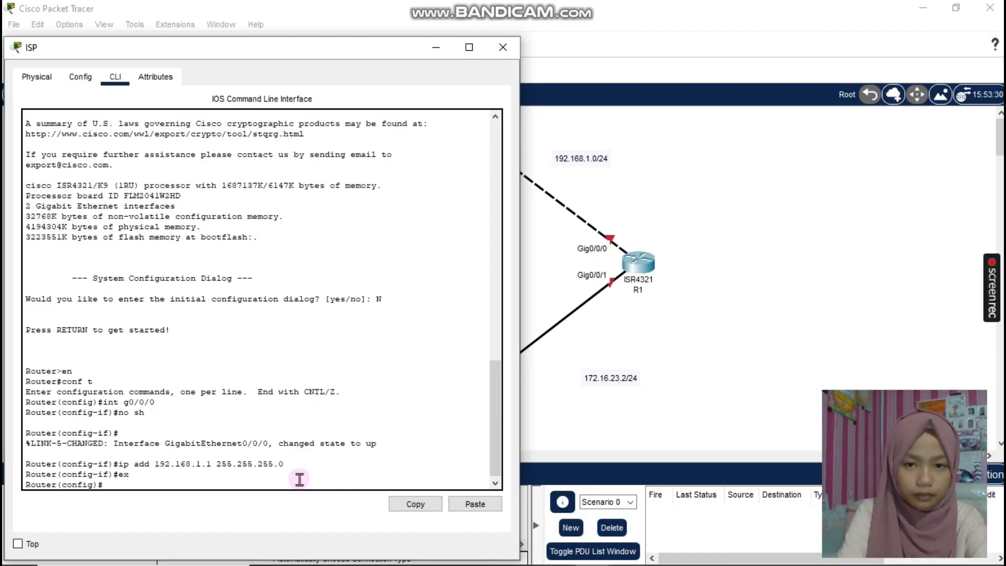
pyautogui.write('i')
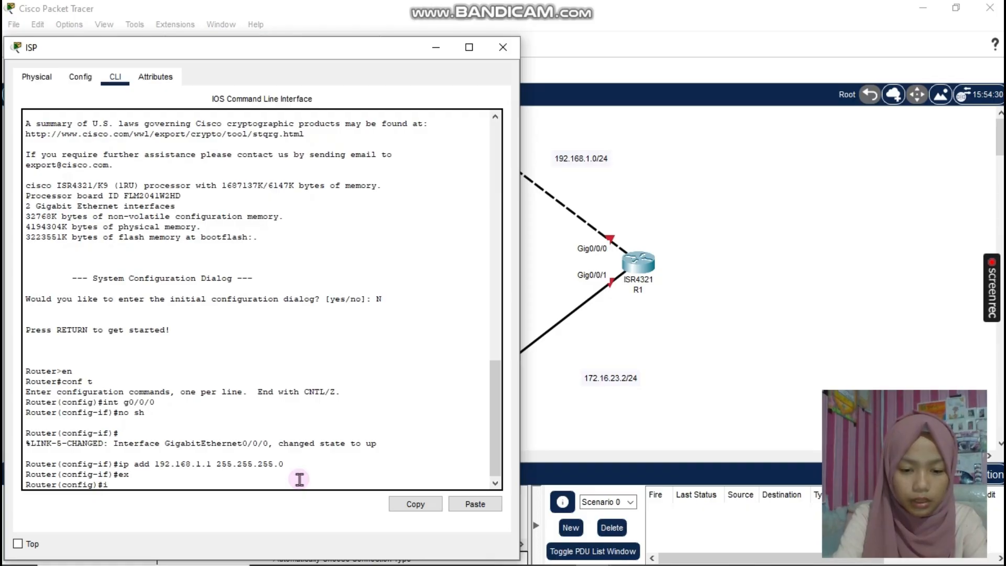
pyautogui.write('nt g0/')
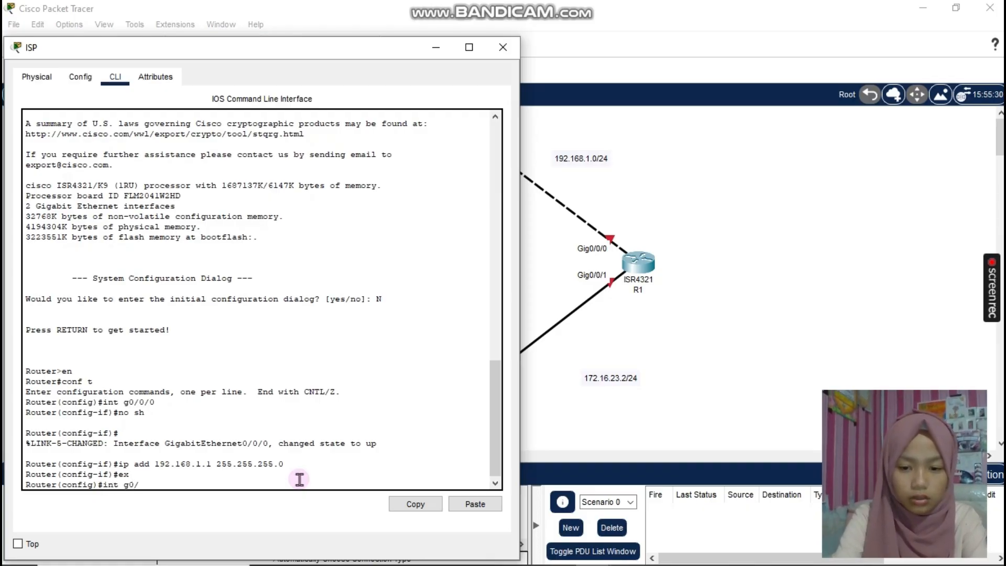
pyautogui.write('0/1')
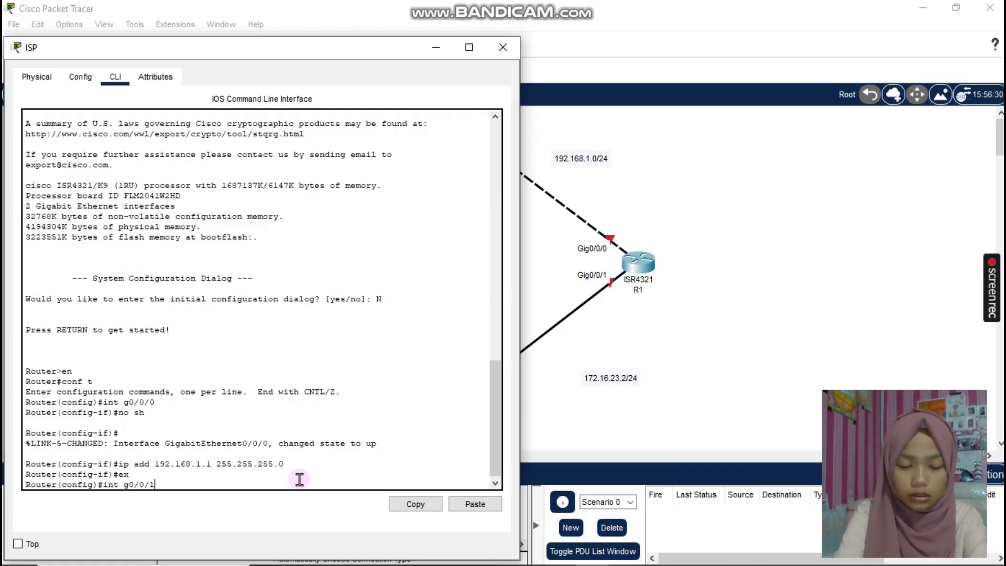
pyautogui.press('Return')
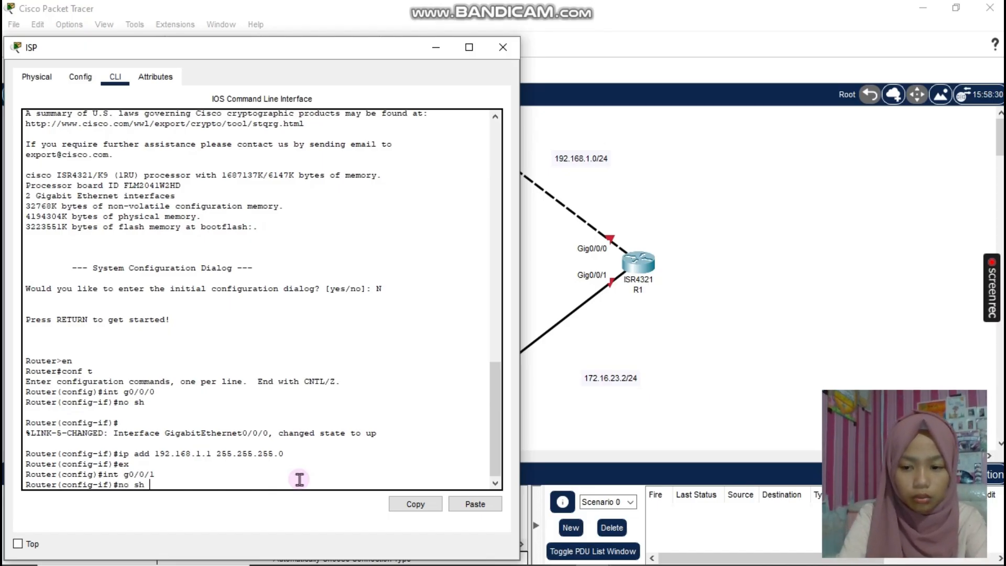
pyautogui.write('no sh')
pyautogui.press('Return')
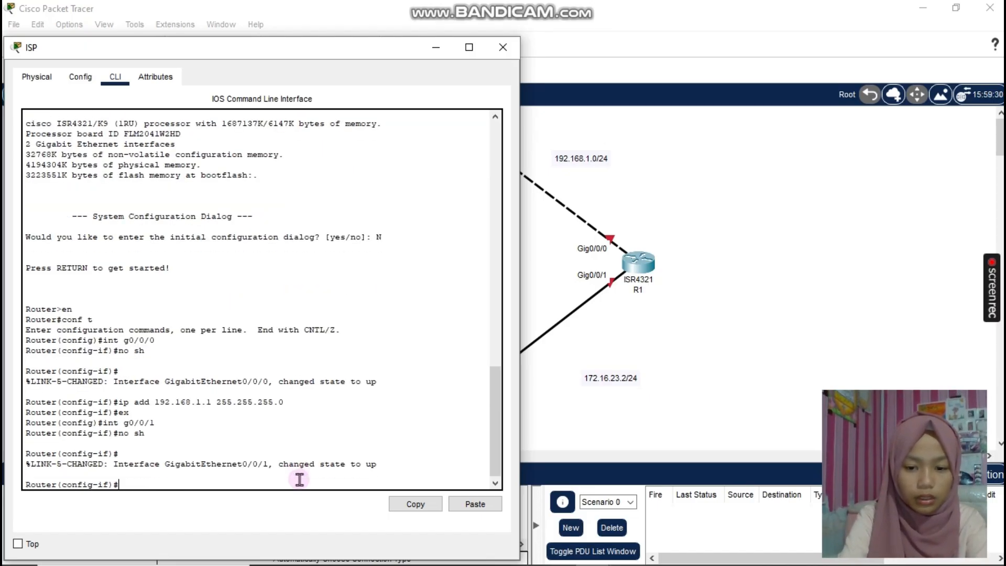
# Assign IP address 192.168.2.1 with mask 255.255.255.0 to the ISP router's g0/0/1 interface, then exit and close the router window.
pyautogui.write('ip add')
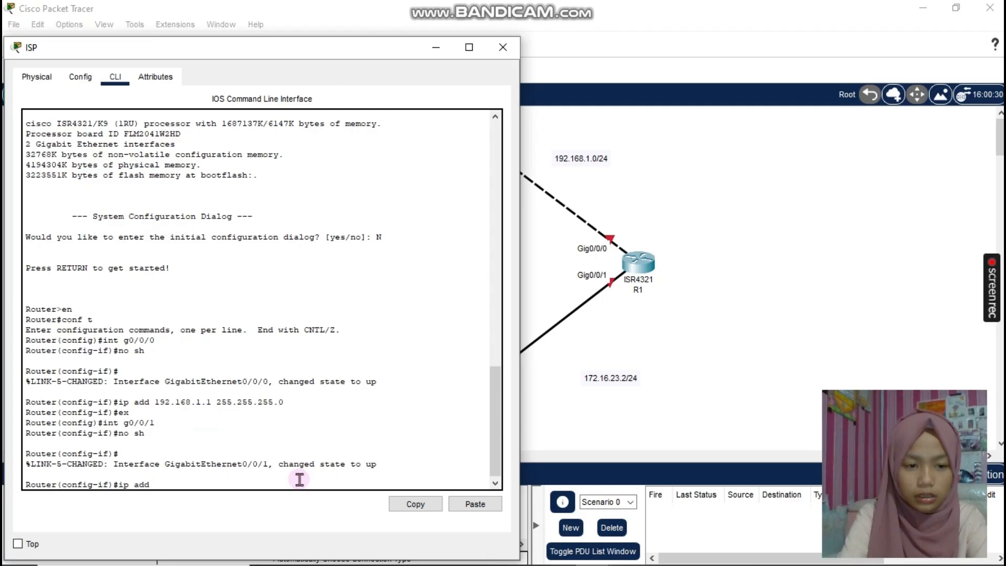
pyautogui.moveTo(308, 56); pyautogui.dragTo(687, 27)
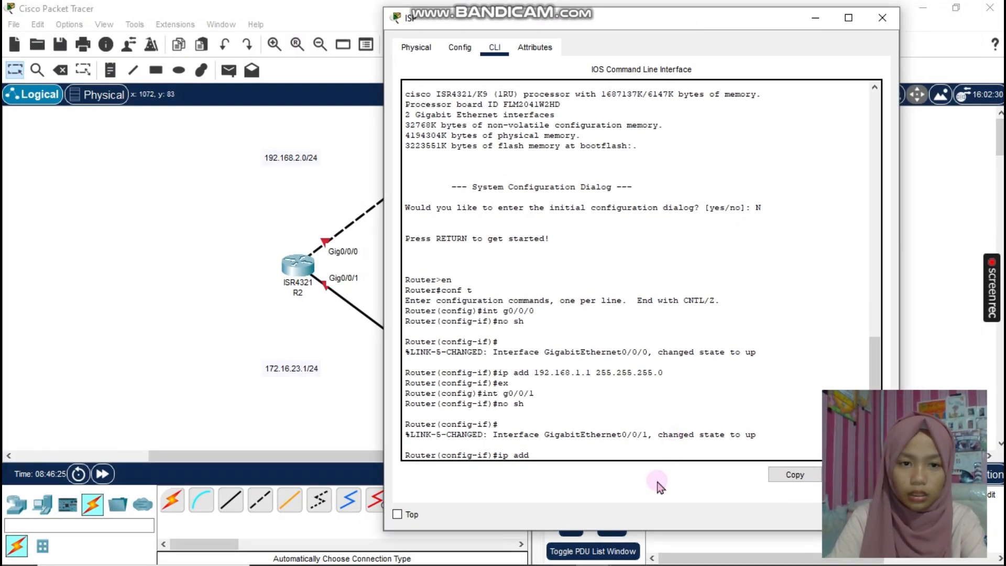
pyautogui.write('192')
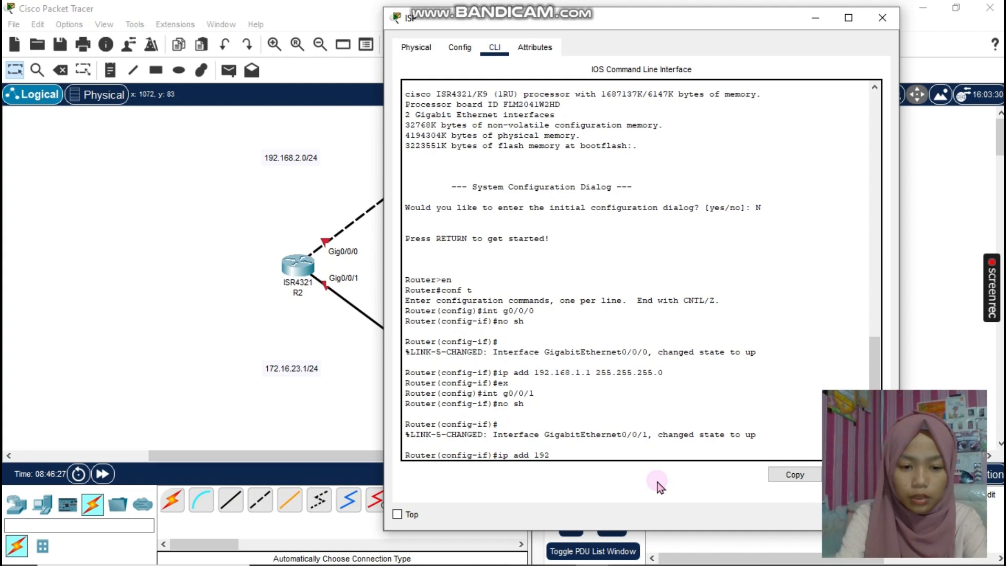
pyautogui.write('.168.')
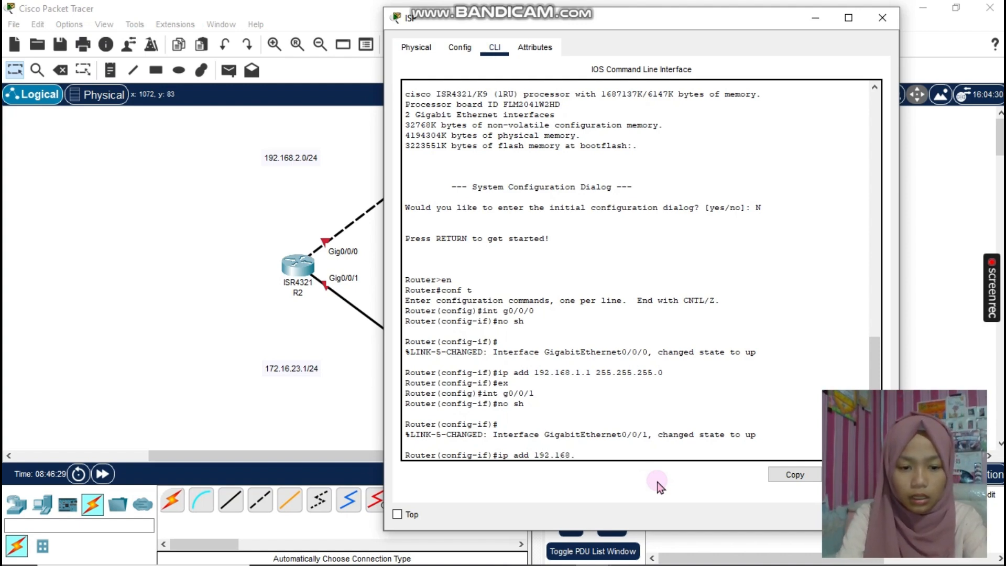
pyautogui.write('2.1')
pyautogui.write(' 2')
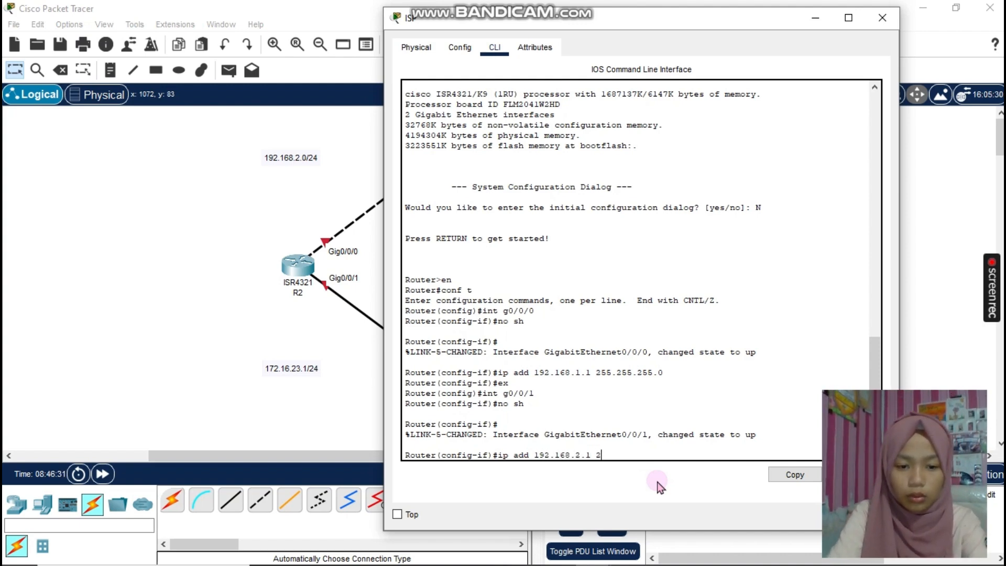
pyautogui.write('55.255.255.0')
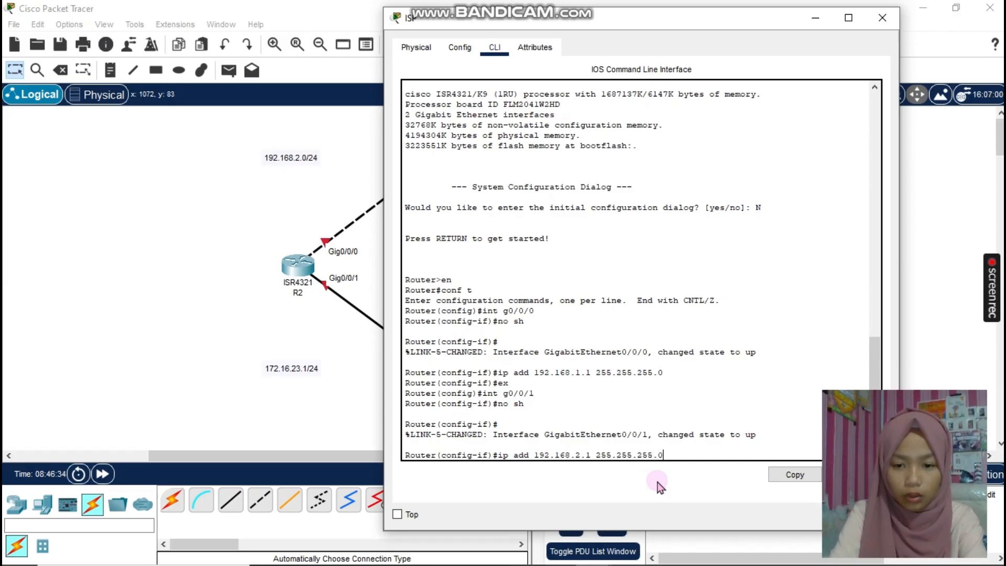
pyautogui.press('Return')
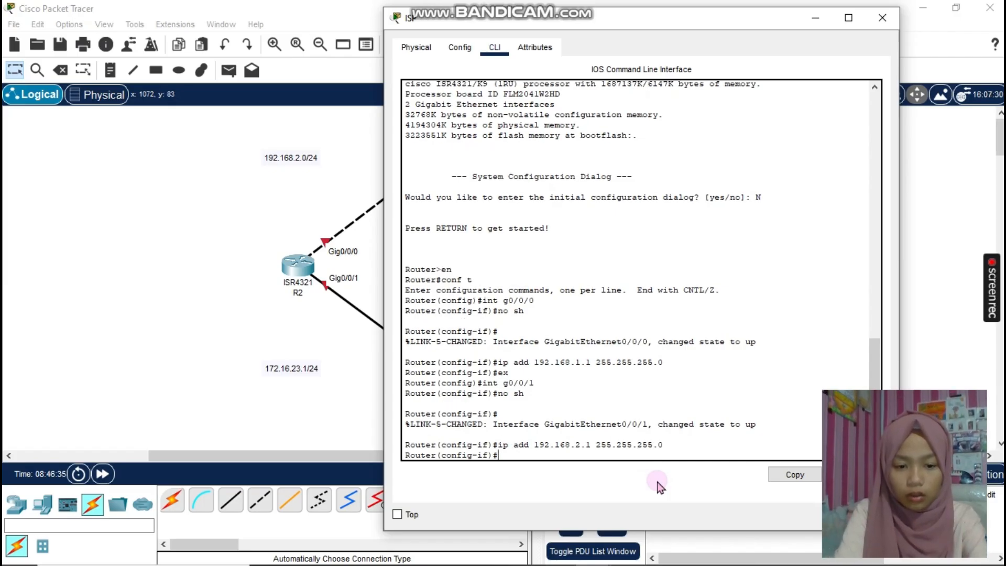
pyautogui.write('ex')
pyautogui.press('Return')
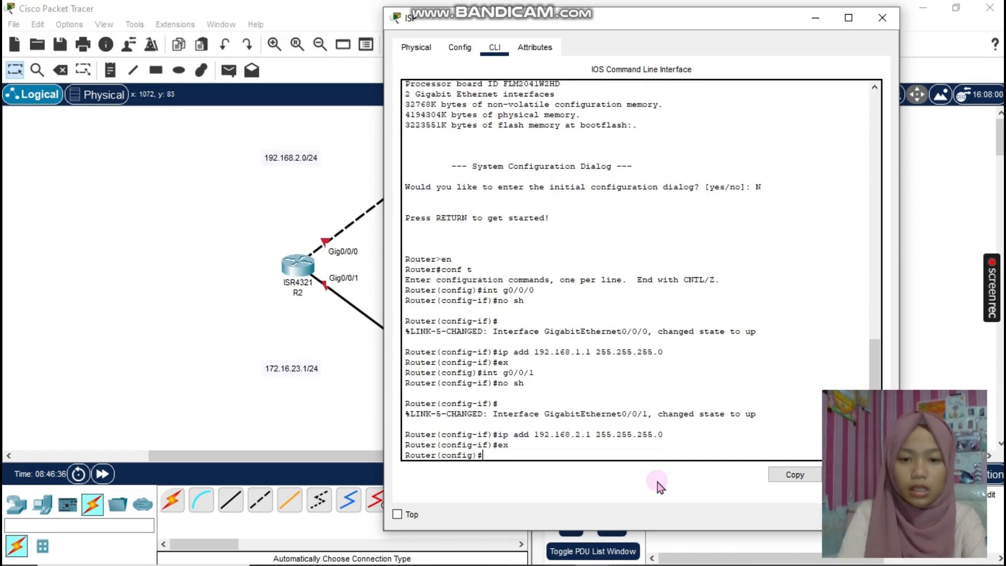
pyautogui.click(876, 22)
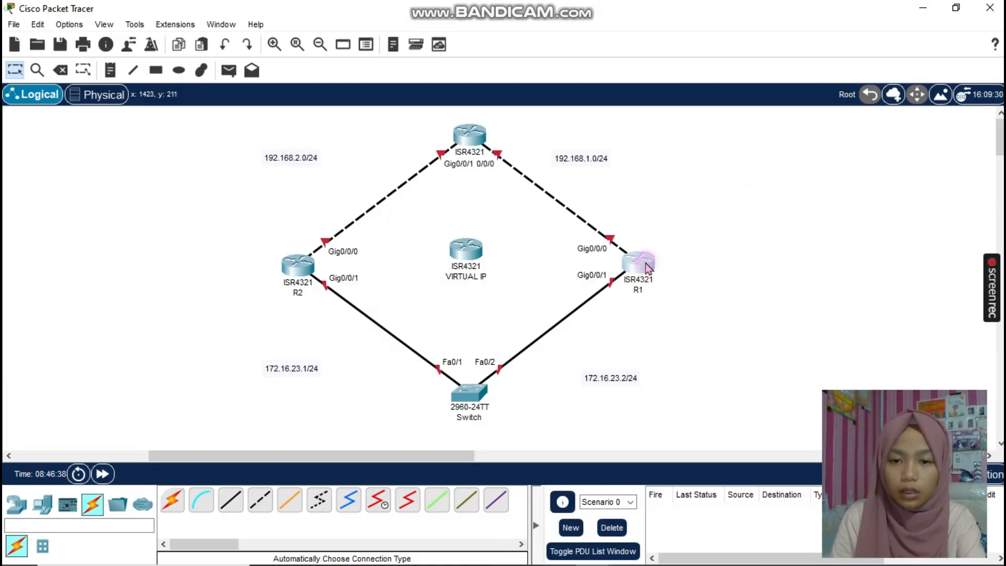
# Open router R1's command line and answer no to the initial configuration dialog.
pyautogui.doubleClick(646, 263)
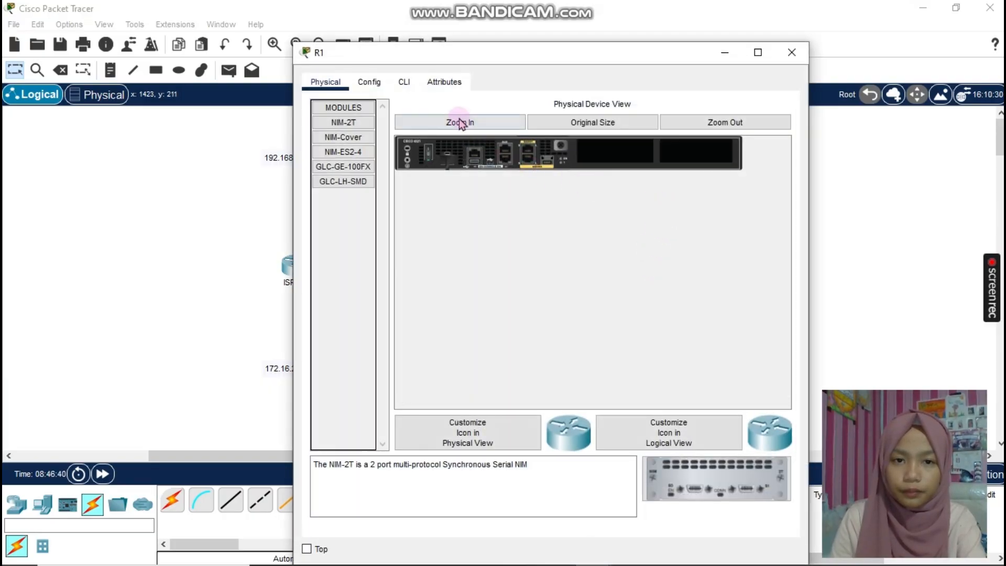
pyautogui.click(405, 82)
pyautogui.moveTo(511, 63); pyautogui.dragTo(231, 43)
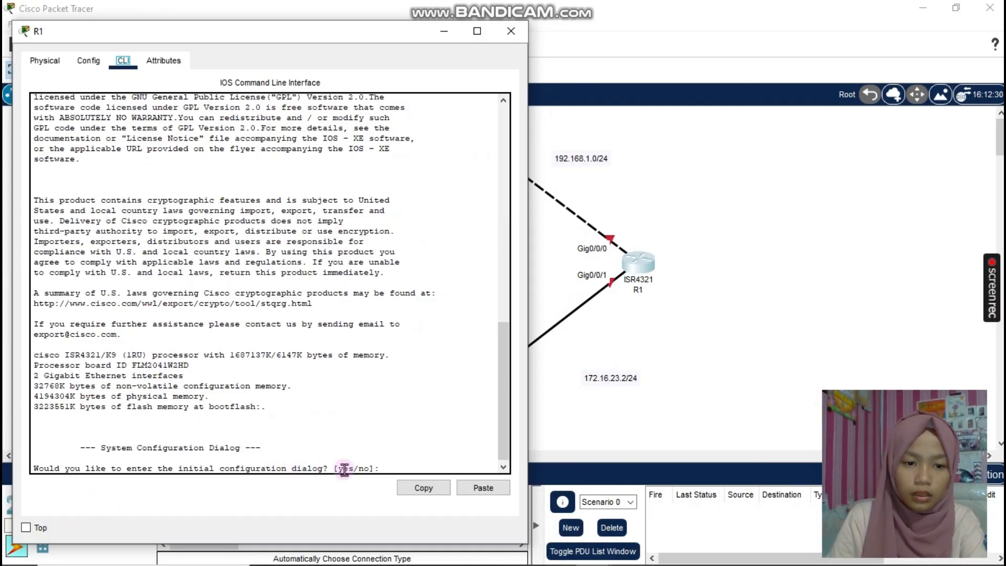
pyautogui.click(396, 472)
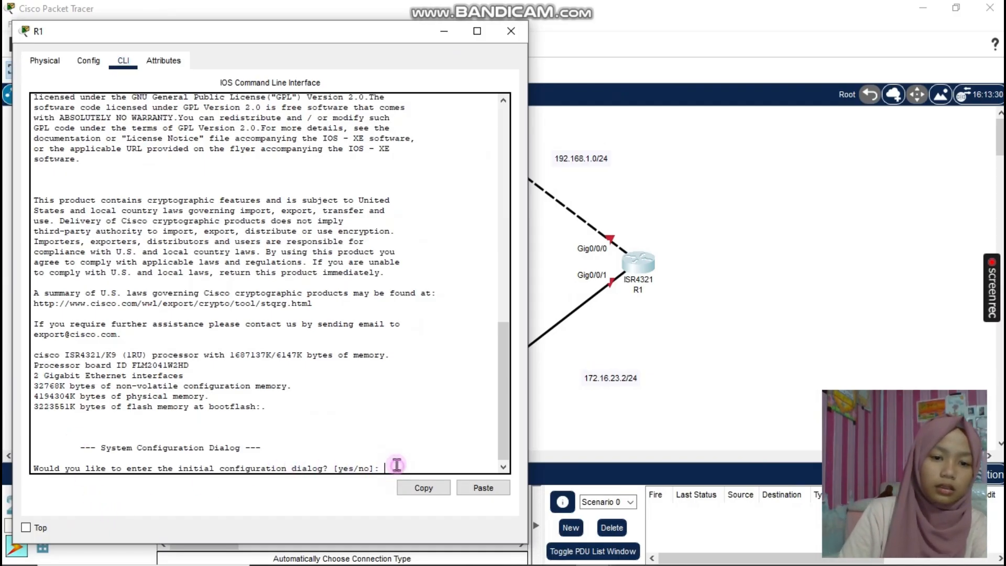
pyautogui.write('no')
pyautogui.press('Return')
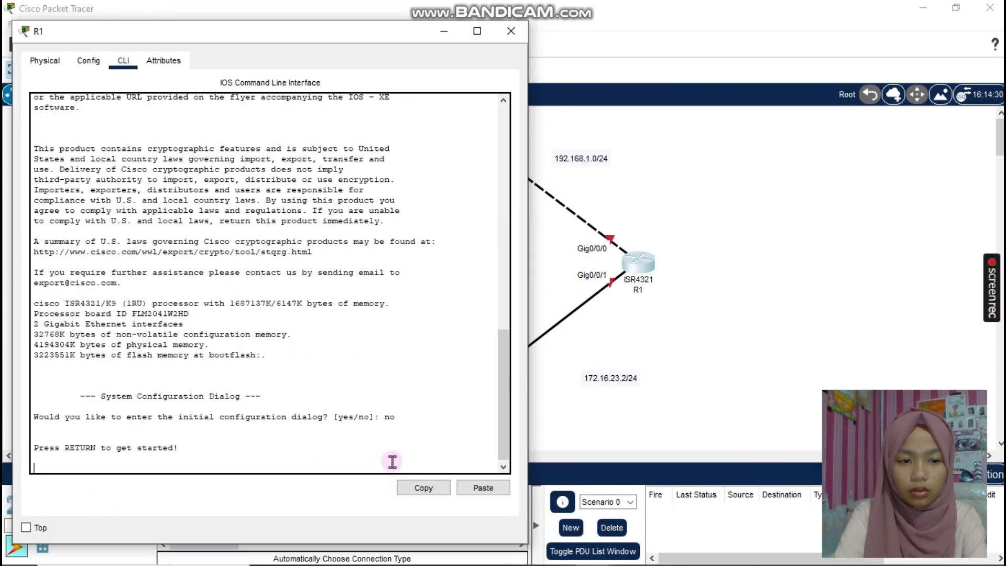
# Enter privileged mode and global configuration mode on R1 with en and conf t.
pyautogui.press('Return')
pyautogui.write('en')
pyautogui.press('Return')
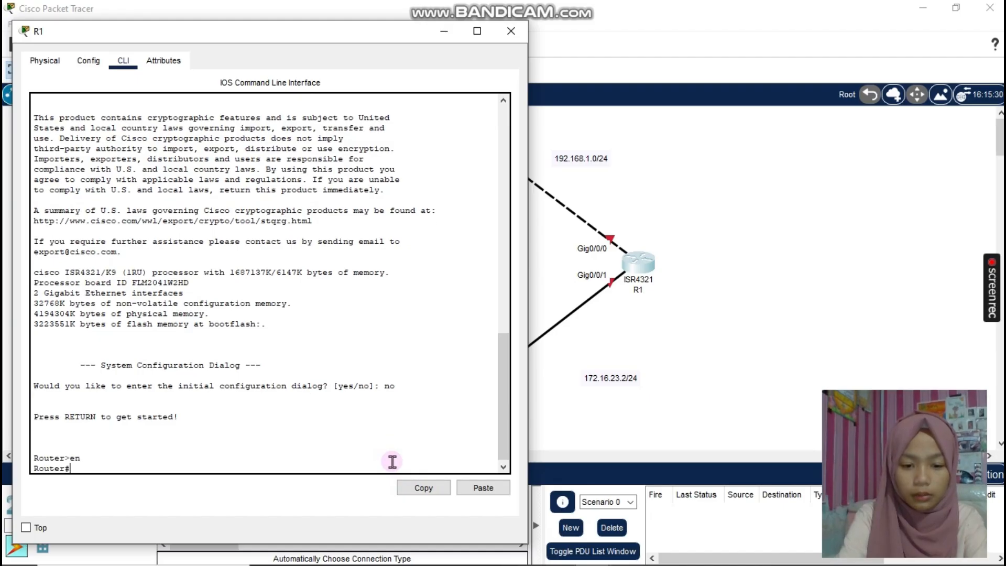
pyautogui.write('conf t')
pyautogui.press('Return')
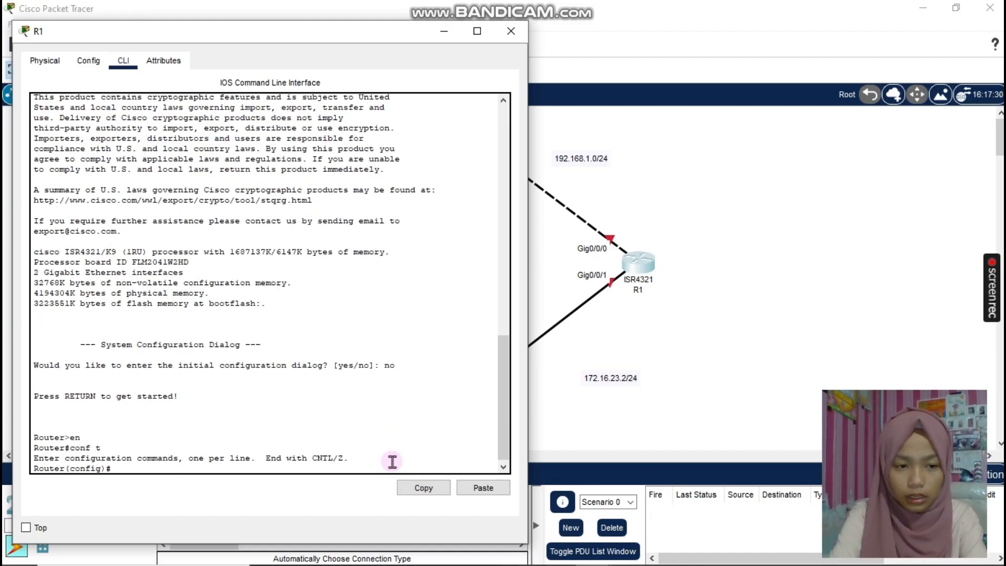
# Enable interface g0/0/0 on R1 with no sh.
pyautogui.write('int')
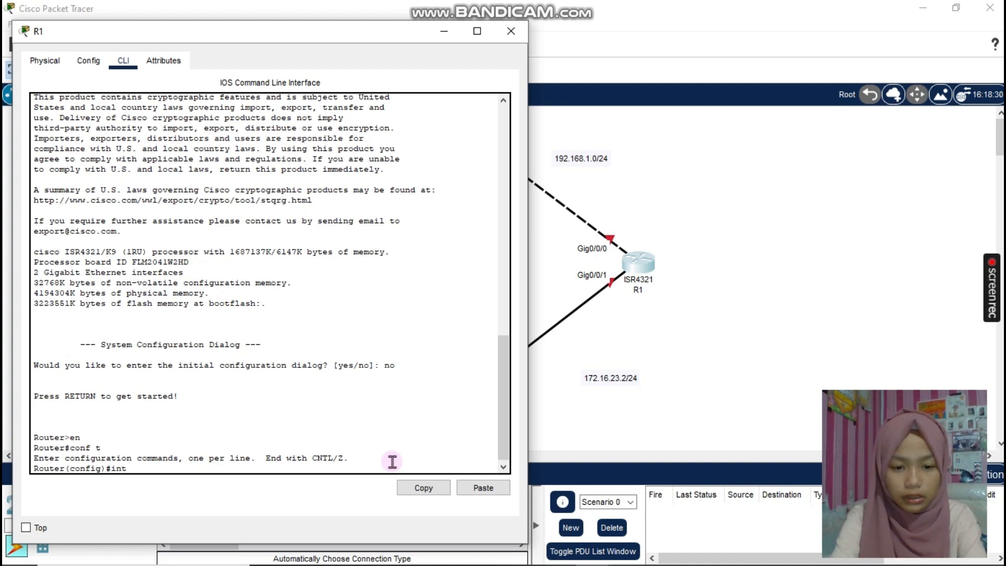
pyautogui.write(' g0/0/0')
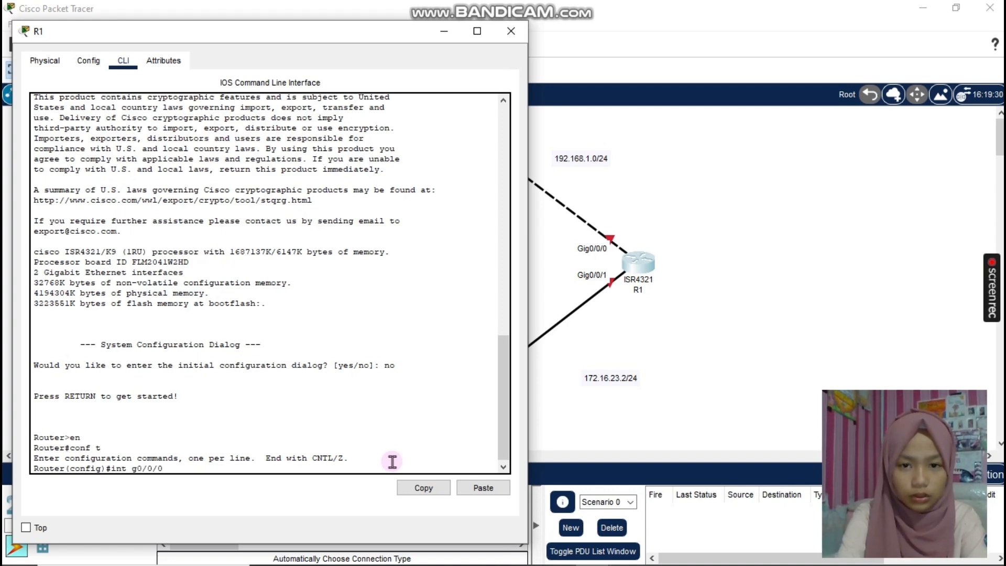
pyautogui.press('Return')
pyautogui.write('no')
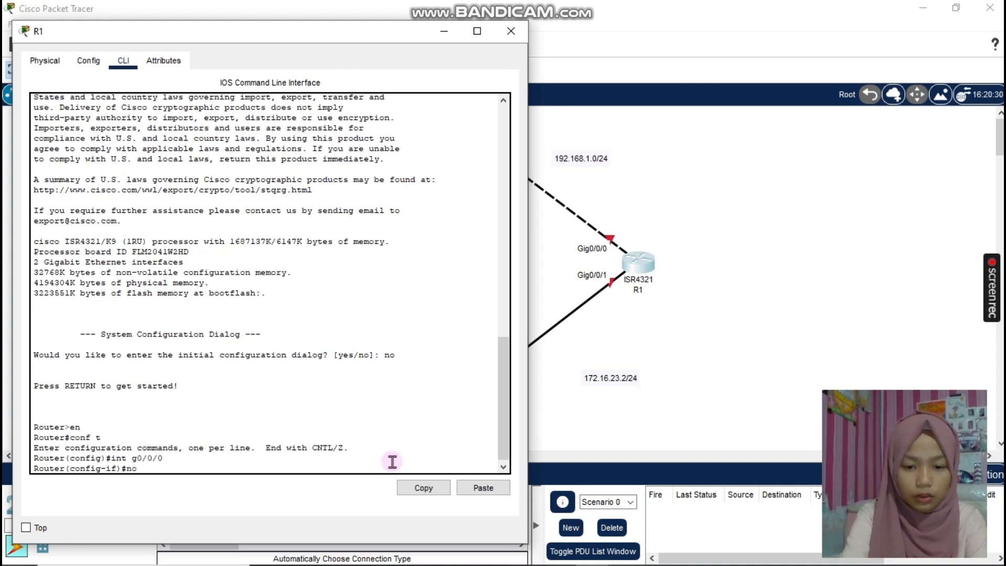
pyautogui.write(' sh')
pyautogui.press('Return')
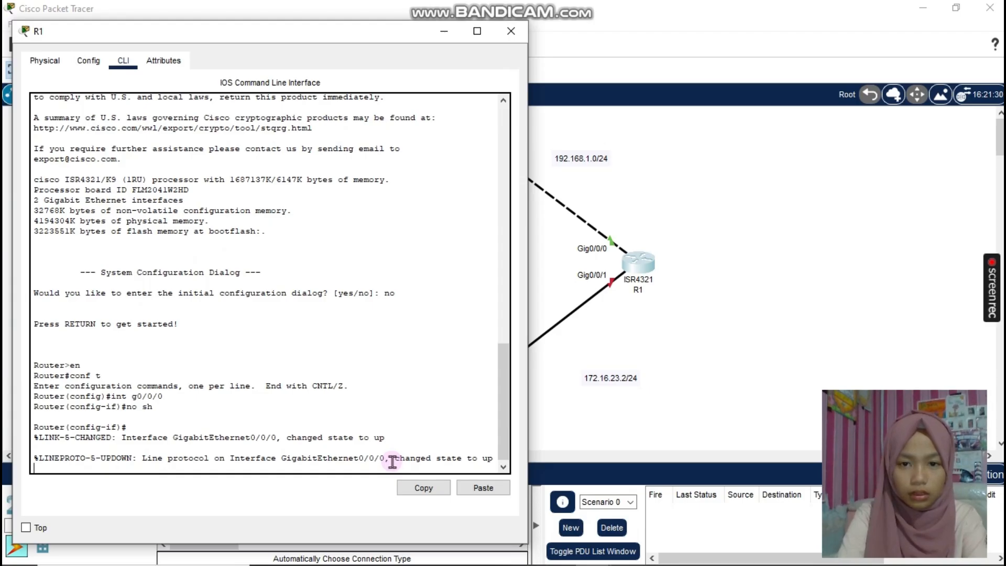
pyautogui.press('Return')
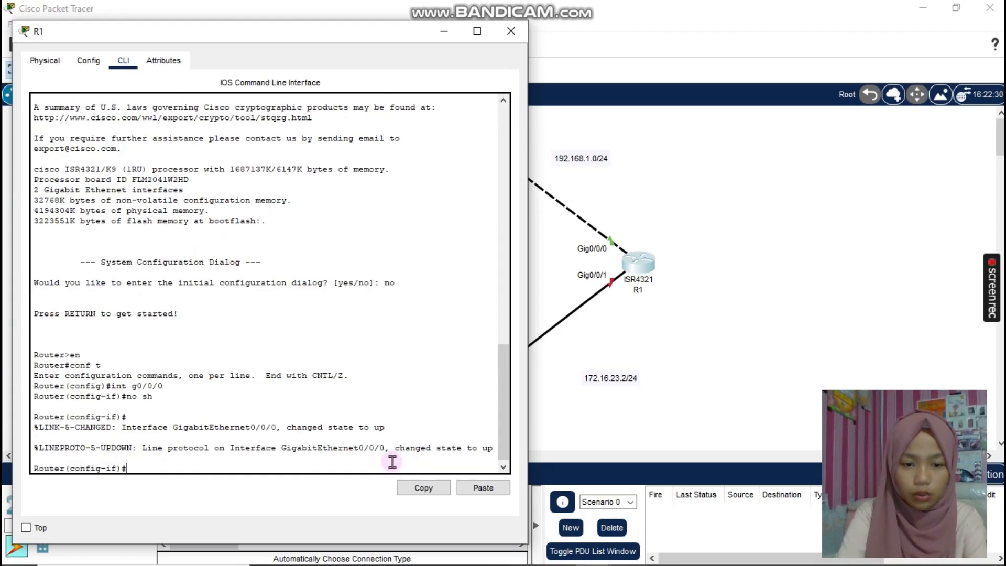
# Assign IP address 192.168.1.2 with mask 255.255.255.0 to R1's g0/0/0 interface and exit the interface configuration.
pyautogui.write('ip add ')
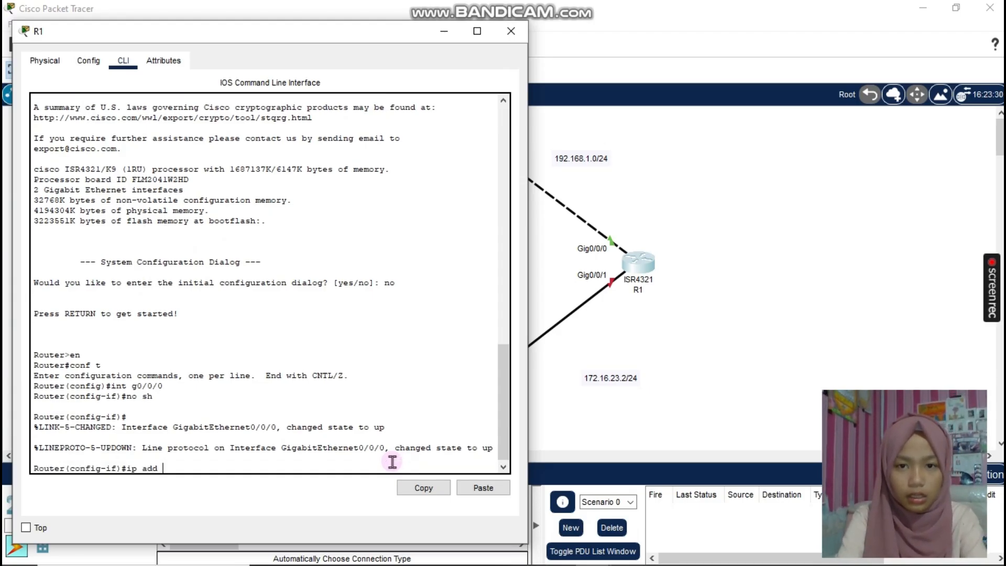
pyautogui.write('192.168')
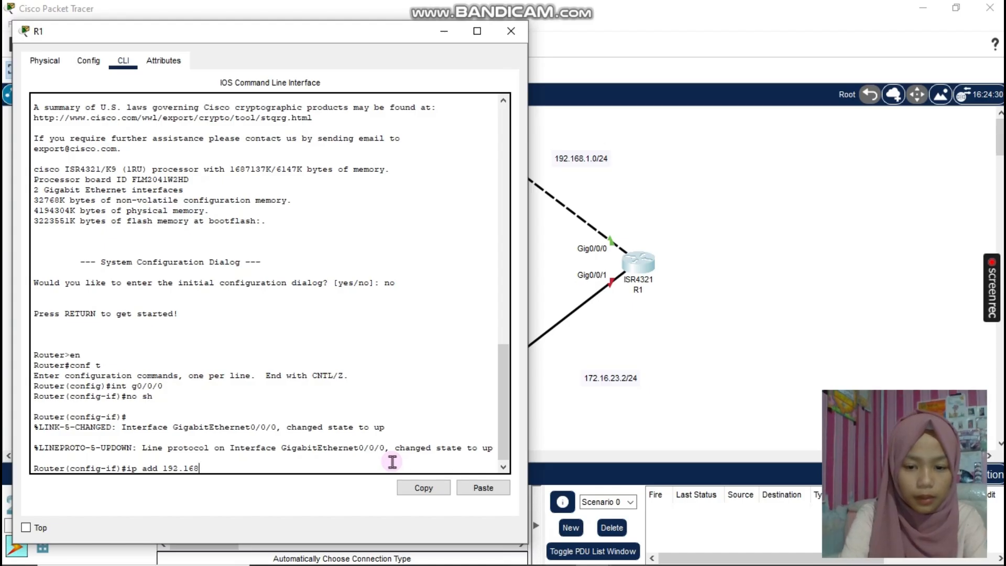
pyautogui.write('.1.2')
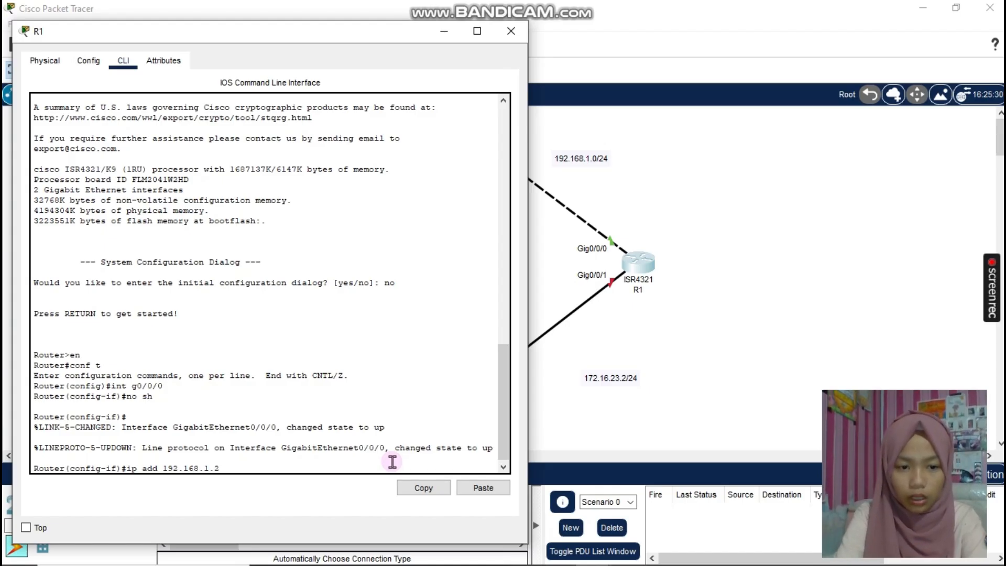
pyautogui.write(' 255.255.')
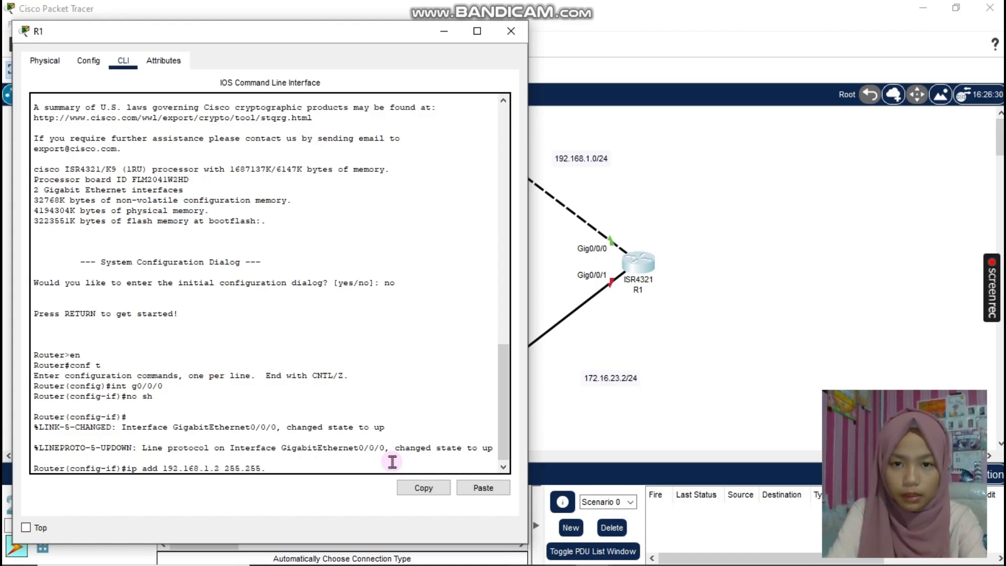
pyautogui.write('255.0')
pyautogui.press('Return')
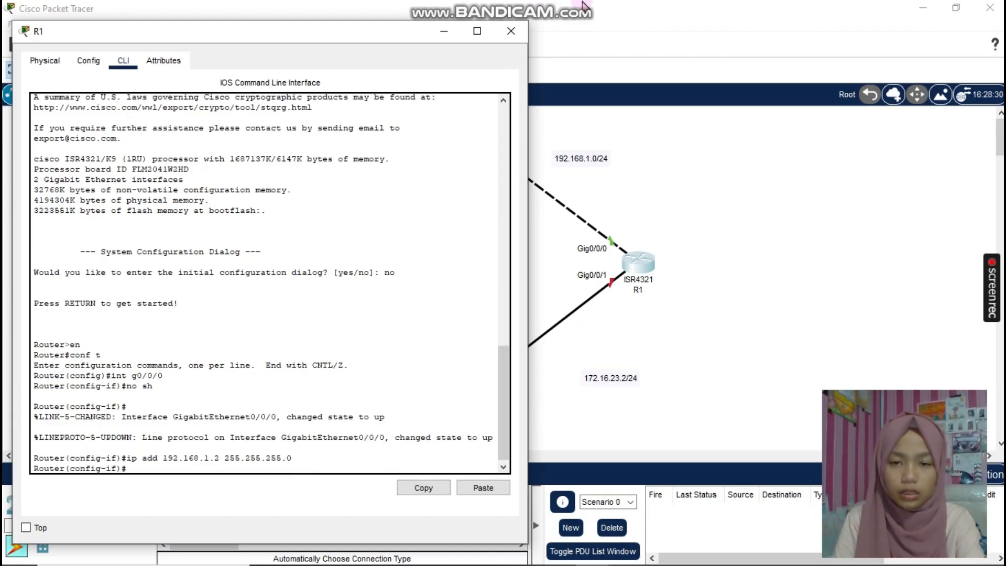
pyautogui.moveTo(585, 6)
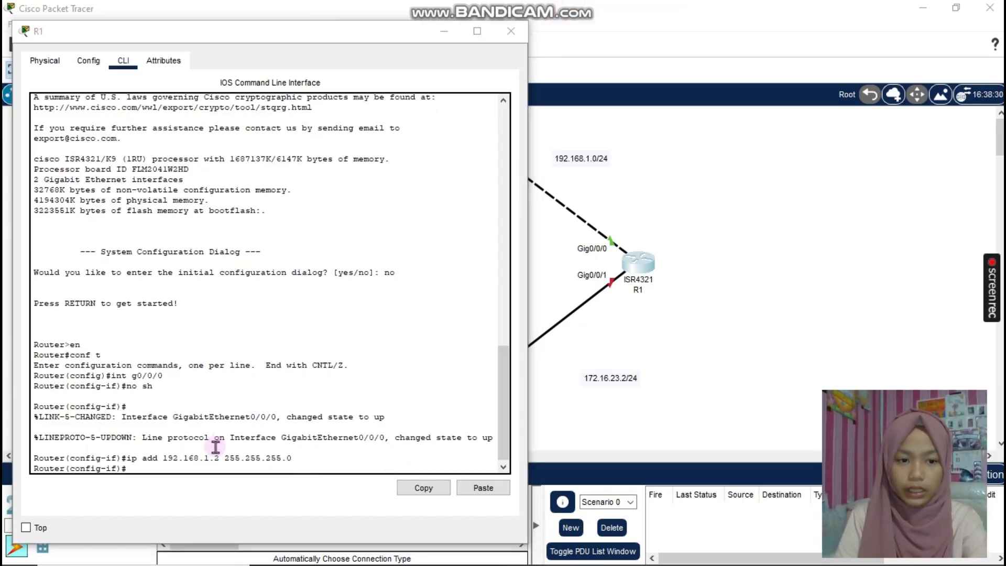
pyautogui.click(214, 464)
pyautogui.write('ex')
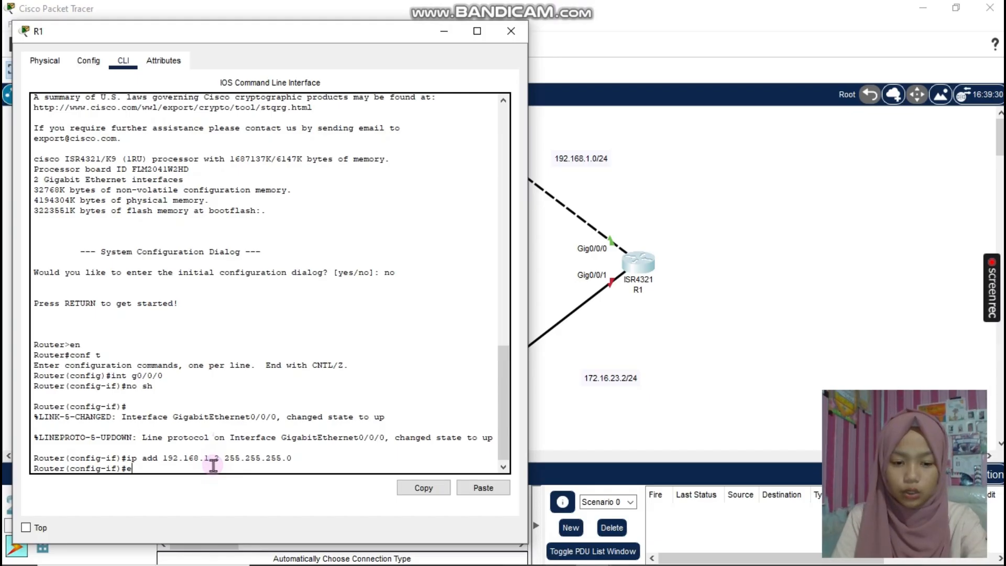
pyautogui.press('Return')
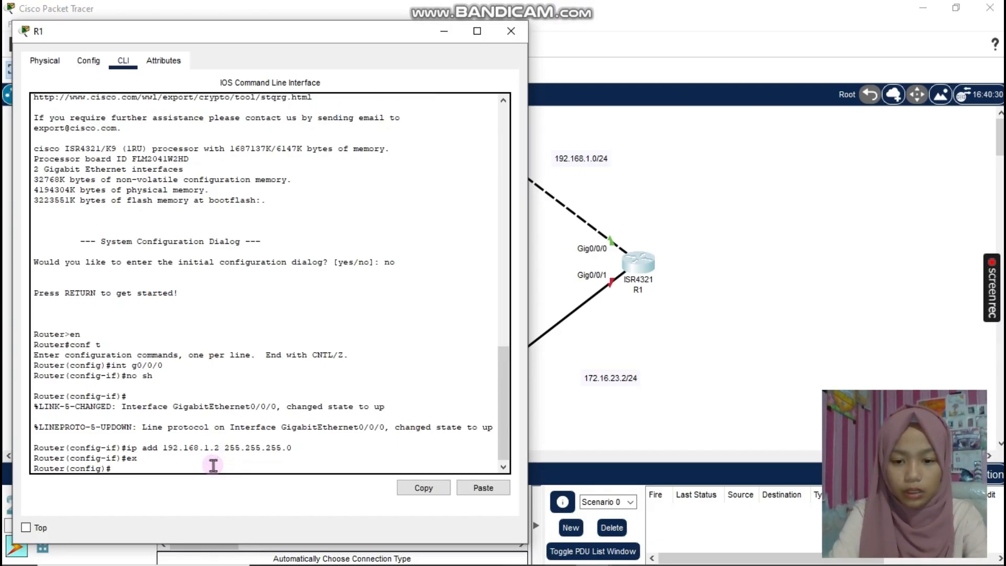
# Add a default route on R1 with ip route 0.0.0.0 0.0.0.0 via next hop 192.168.1.1.
pyautogui.write('ip')
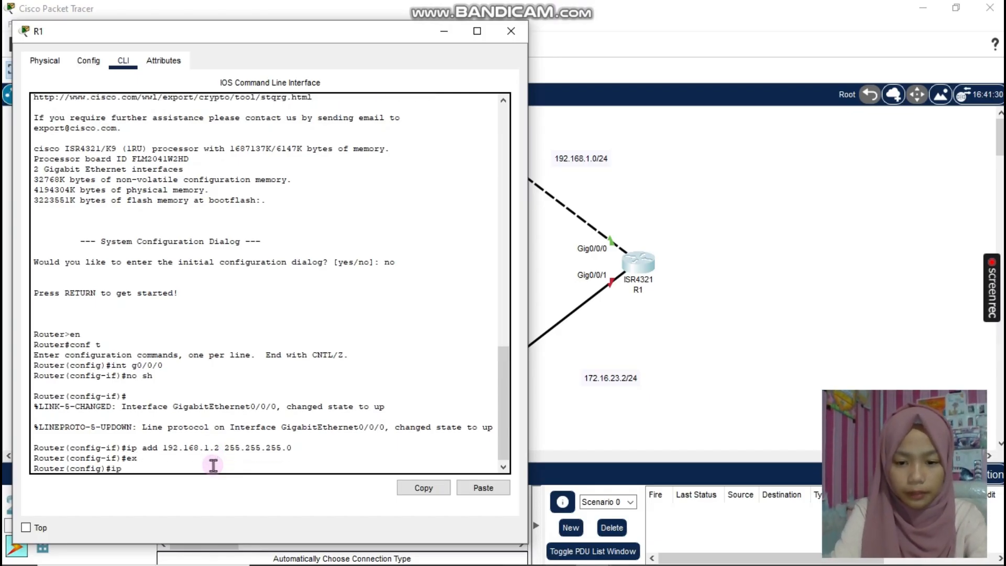
pyautogui.write(' route')
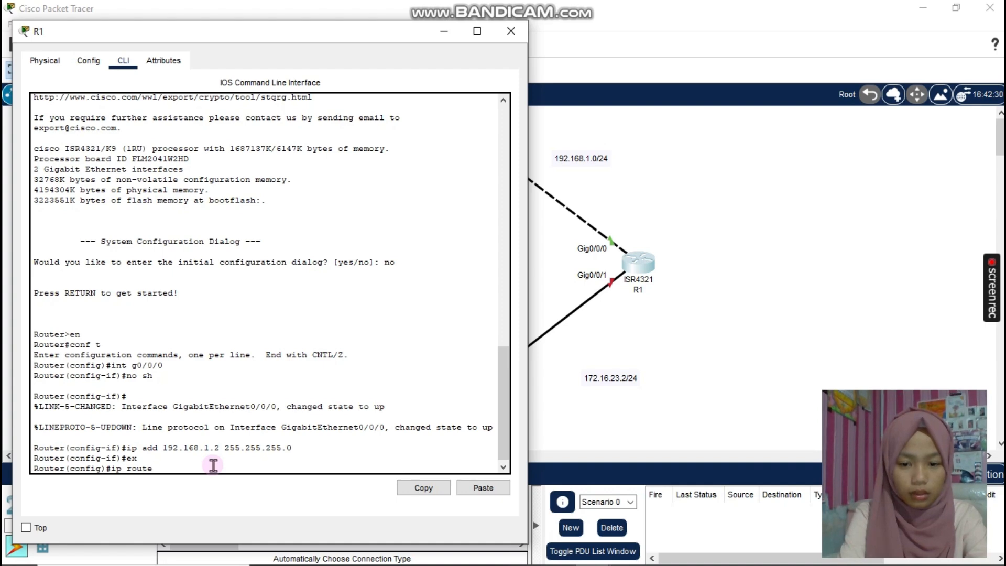
pyautogui.write(' 0.0.0.')
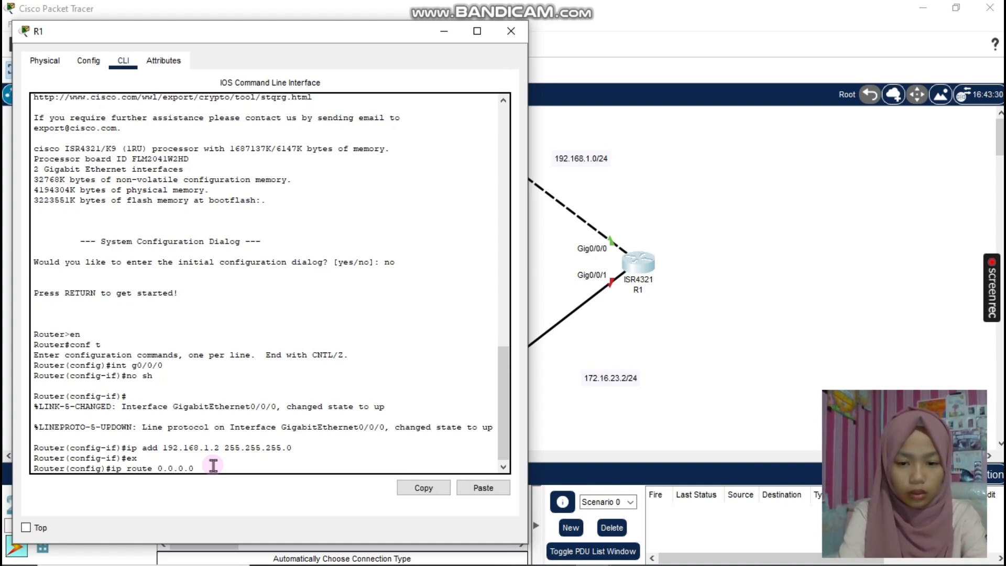
pyautogui.write('0 0.0.0.0')
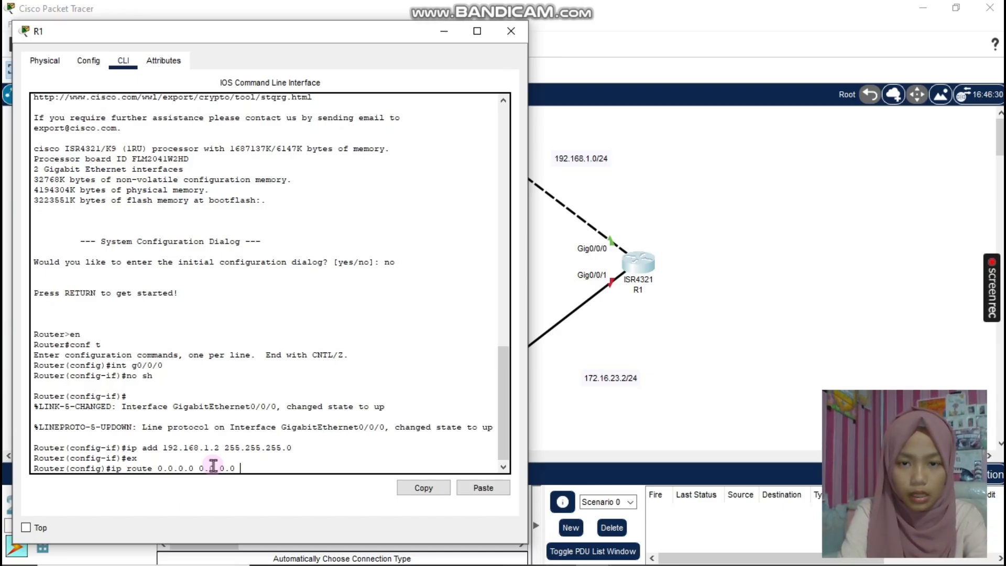
pyautogui.write('192.')
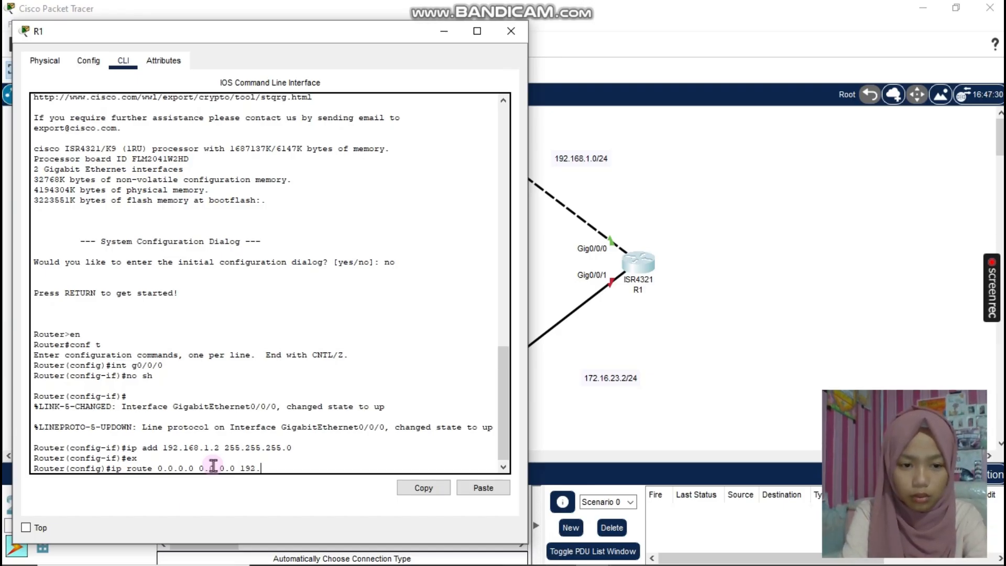
pyautogui.write('168.1.1')
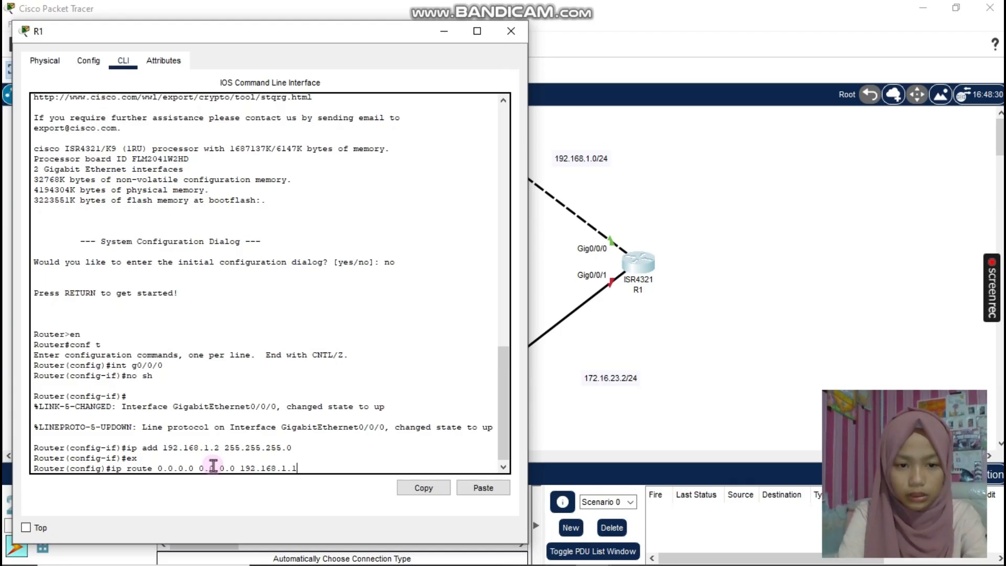
pyautogui.press('Return')
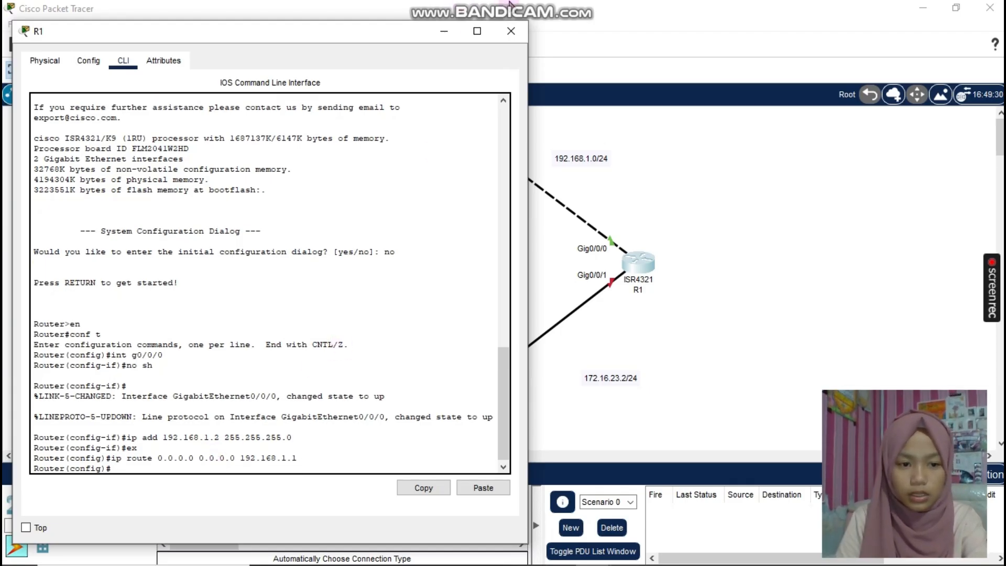
# Enter interface configuration for g0/0/1 on R1 and enable the interface with no sh.
pyautogui.click(541, 182)
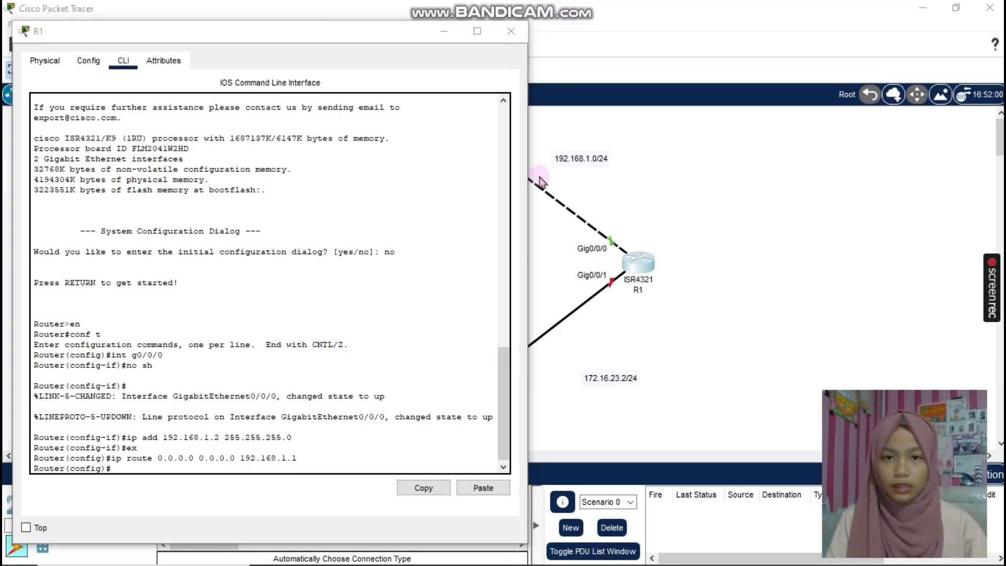
pyautogui.click(332, 465)
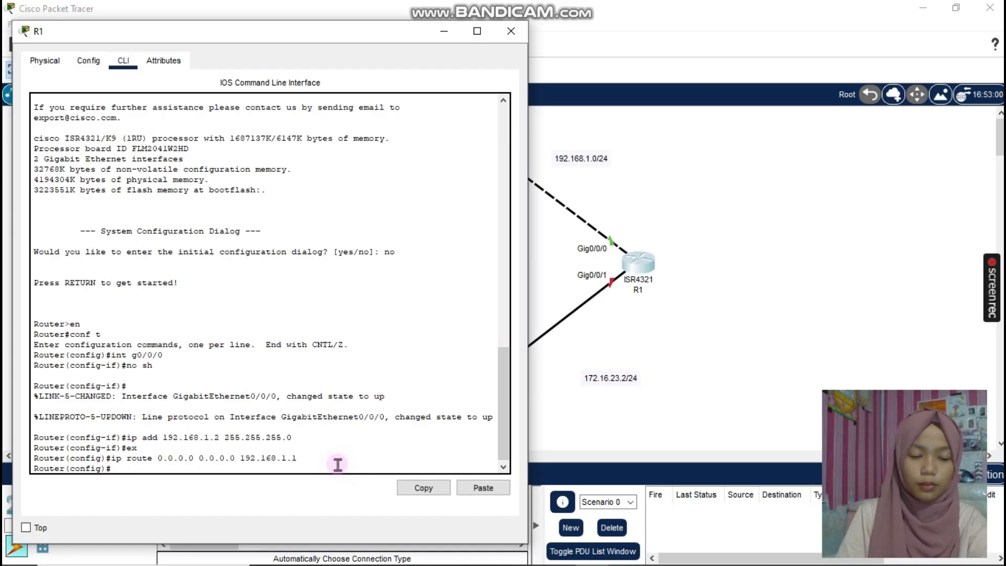
pyautogui.write('int ')
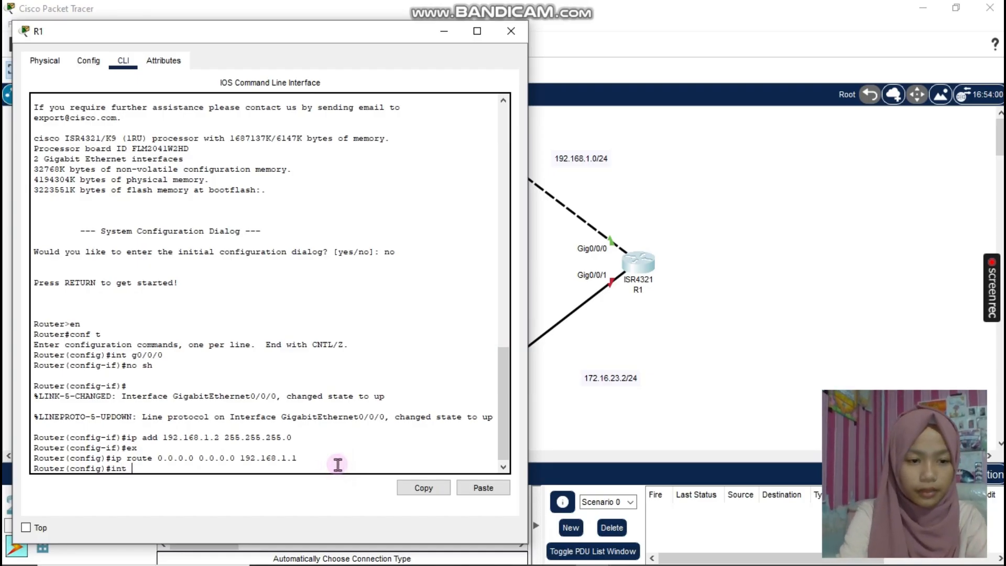
pyautogui.write('g0/0/1')
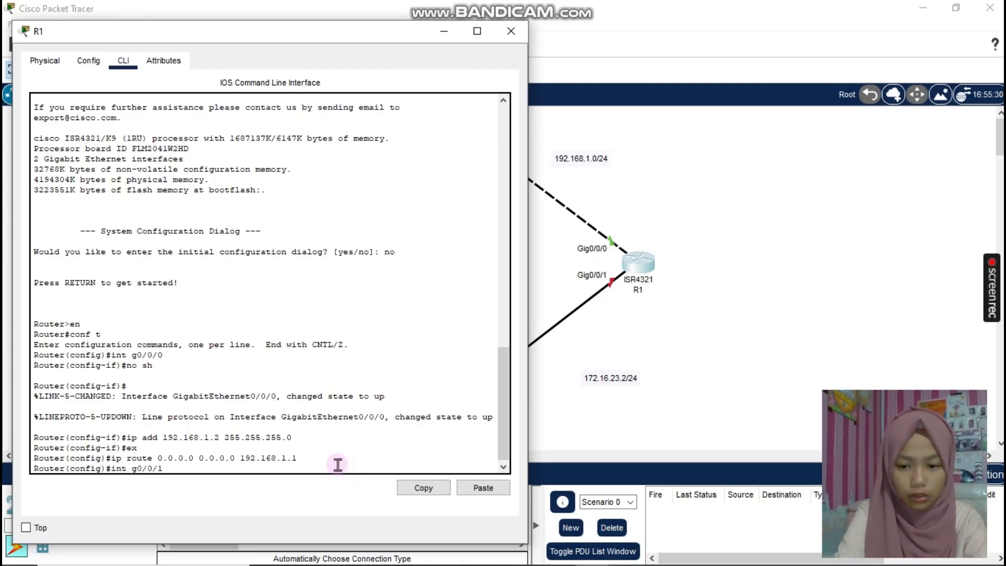
pyautogui.press('Return')
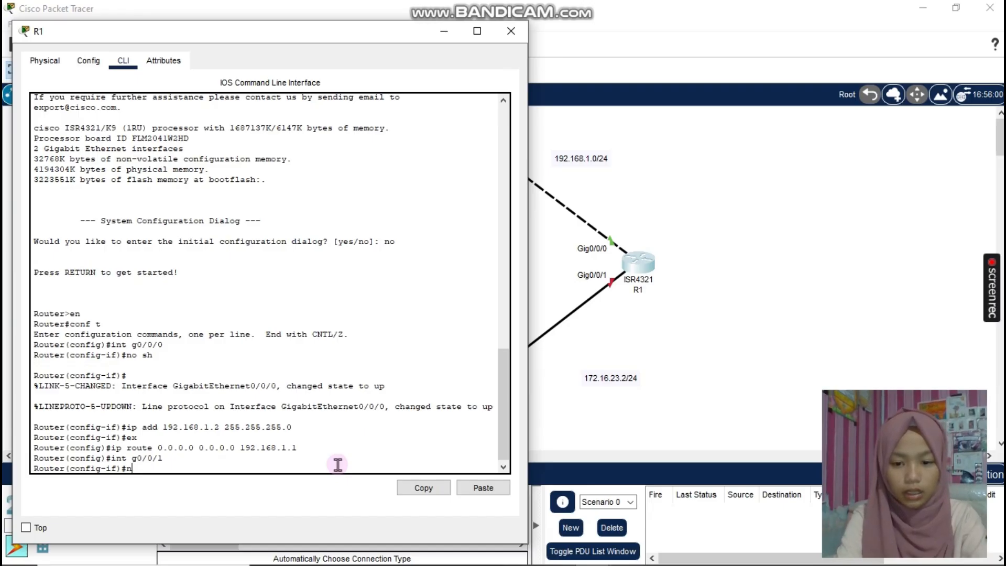
pyautogui.write('no sh')
pyautogui.press('Return')
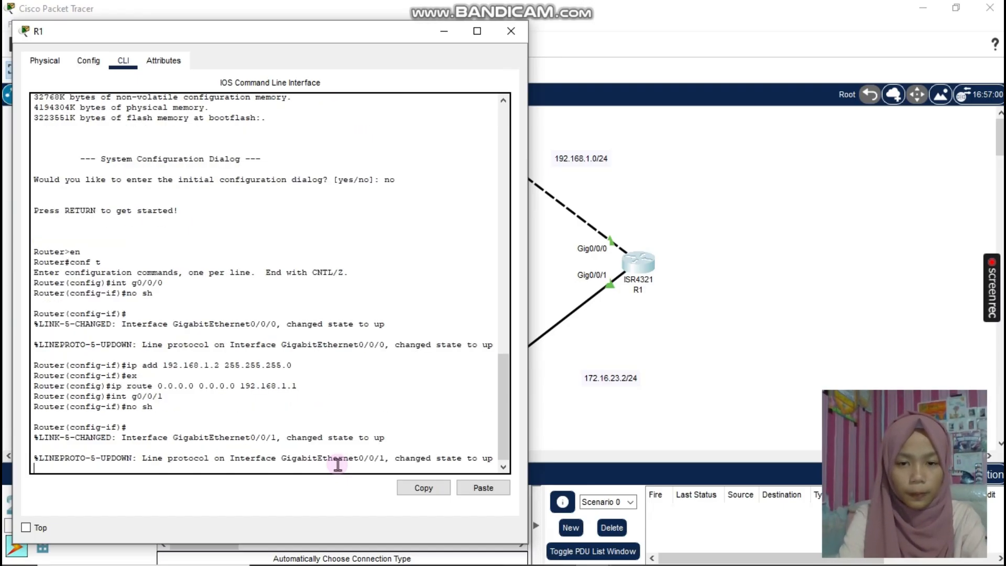
pyautogui.press('Return')
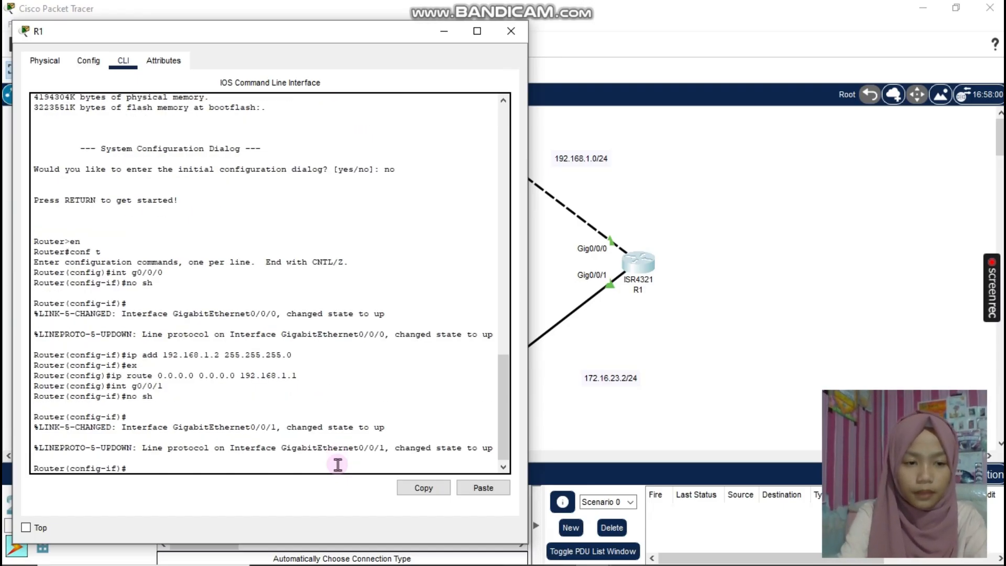
# Assign IP address 172.16.23.2 with mask 255.255.255.0 to R1's g0/0/1 interface.
pyautogui.write('ip add 18')
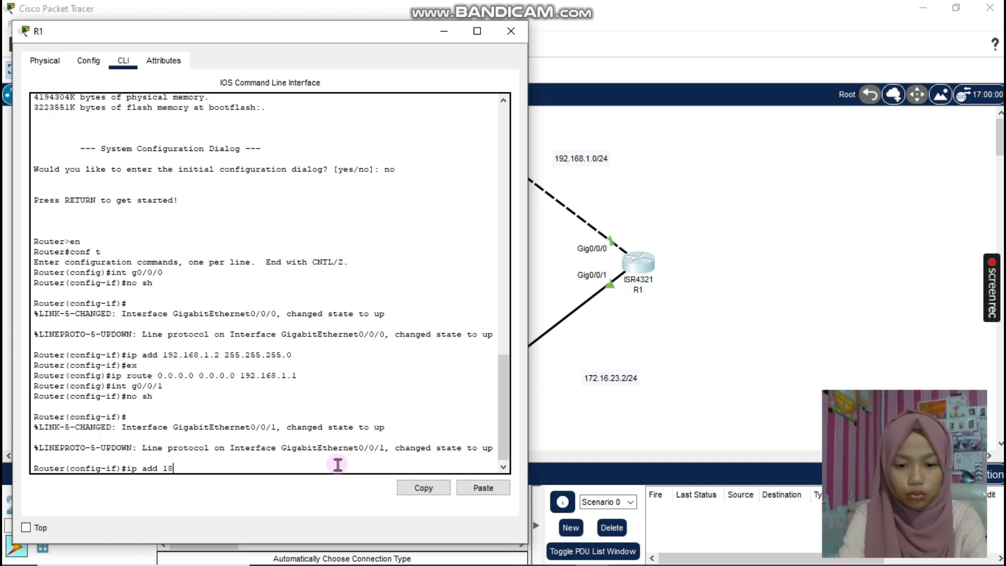
pyautogui.press('BackSpace')
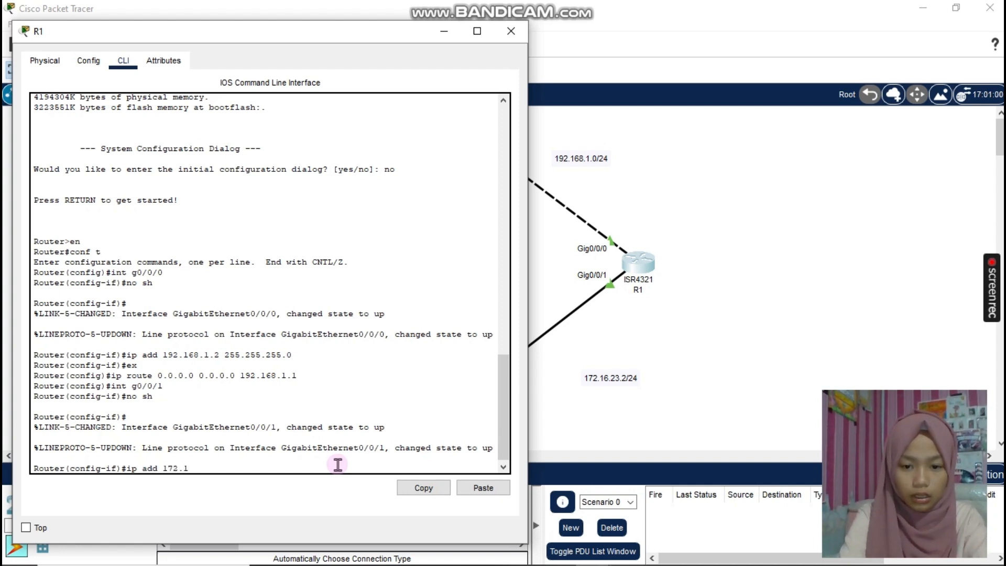
pyautogui.write('6.23')
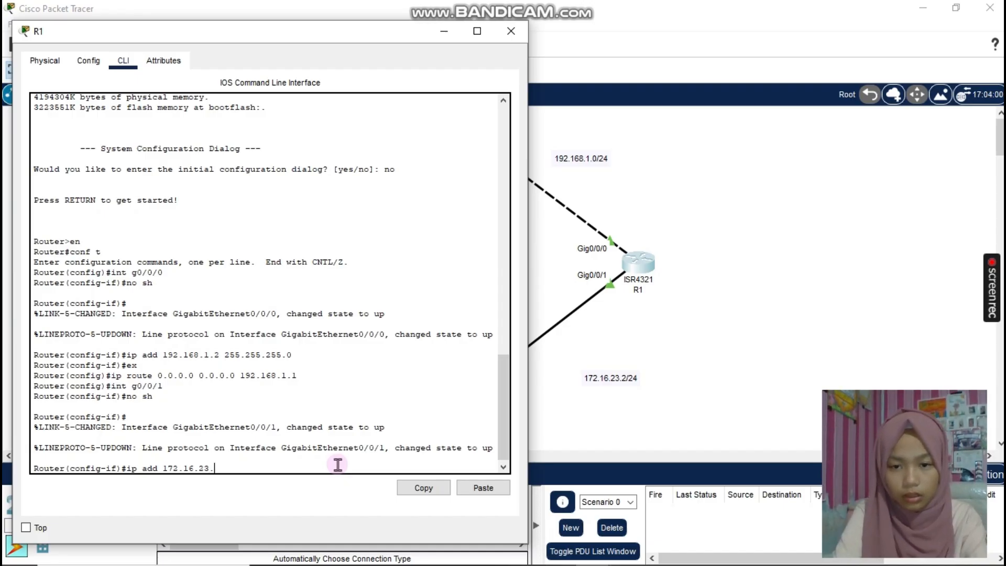
pyautogui.write('.2')
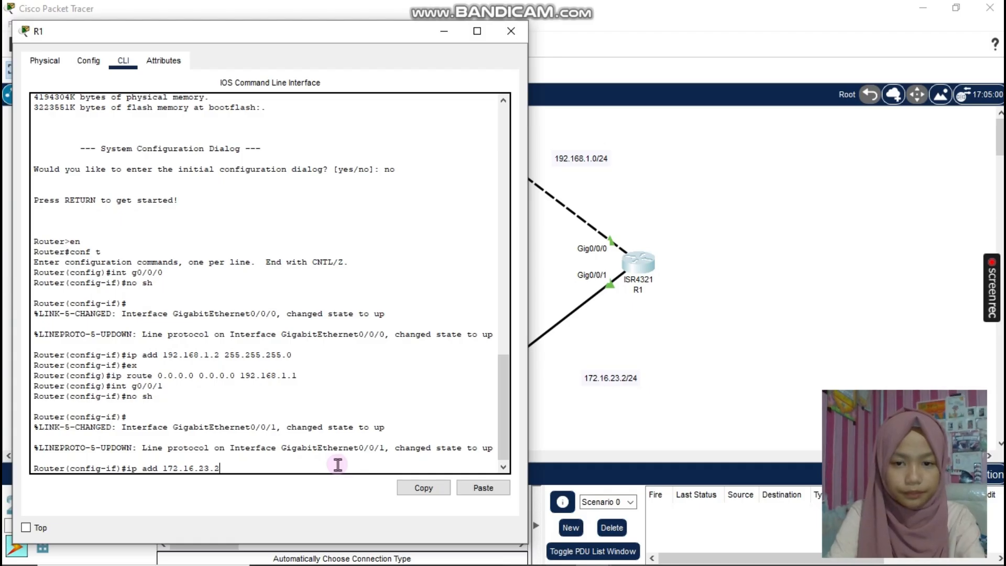
pyautogui.write(' 255.')
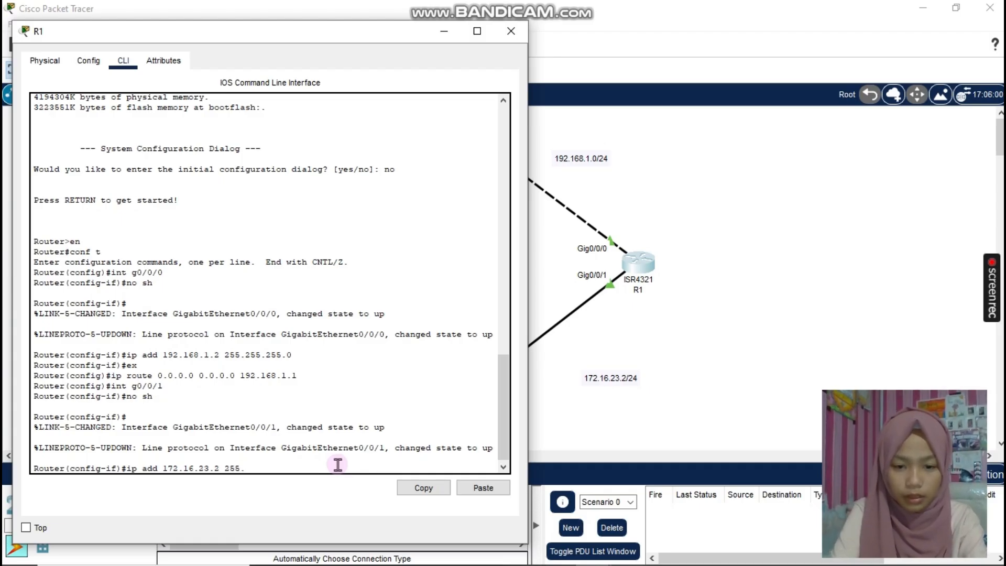
pyautogui.write('255.255.')
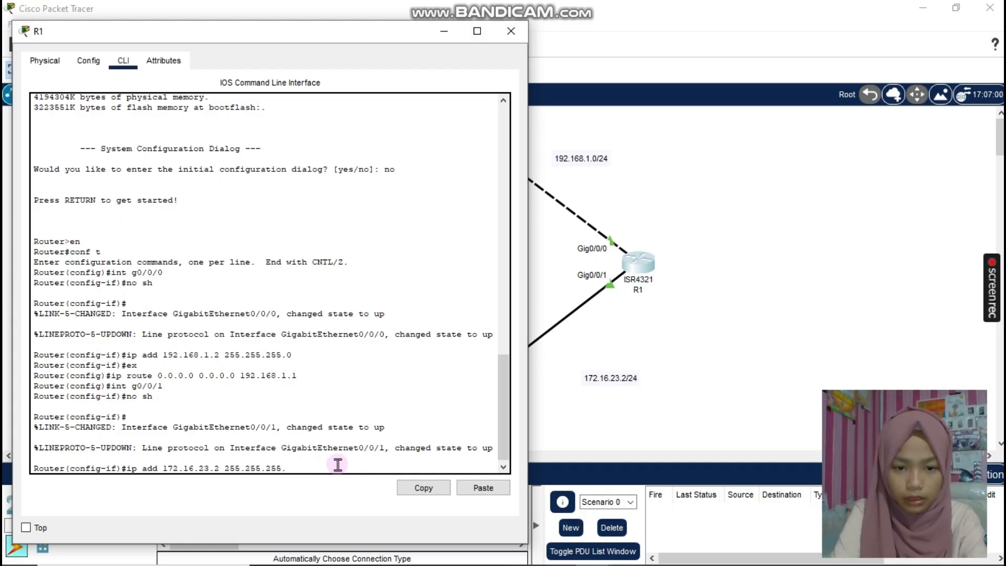
pyautogui.write('0')
pyautogui.press('Return')
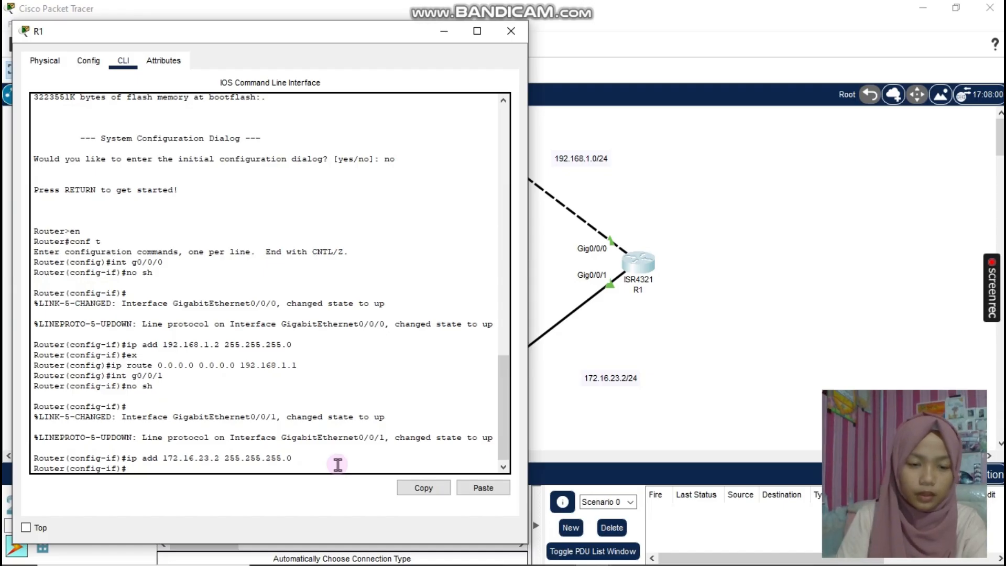
# Close R1's window, open the command line of router R2 and answer no to the initial configuration dialog.
pyautogui.click(516, 33)
pyautogui.click(290, 268)
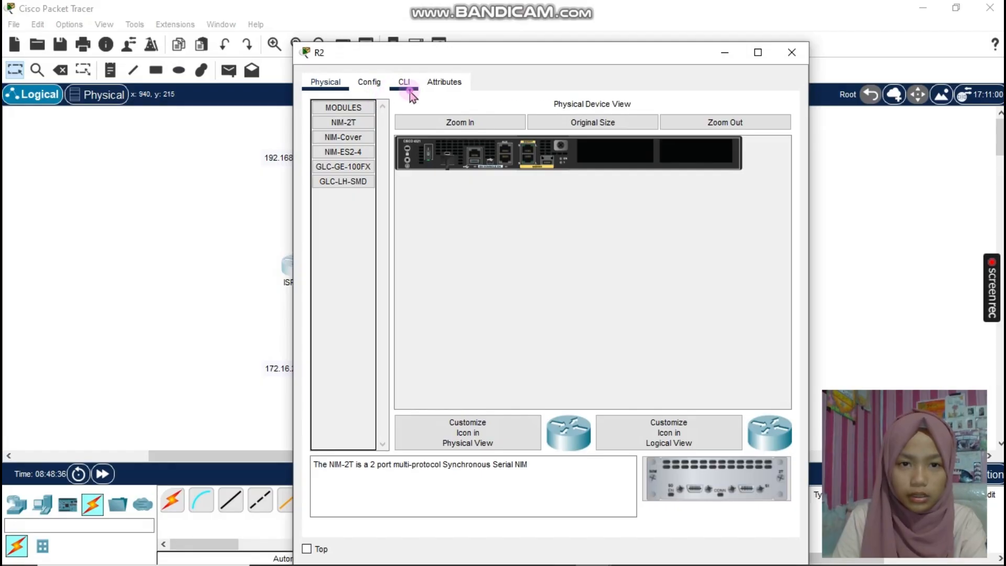
pyautogui.click(409, 90)
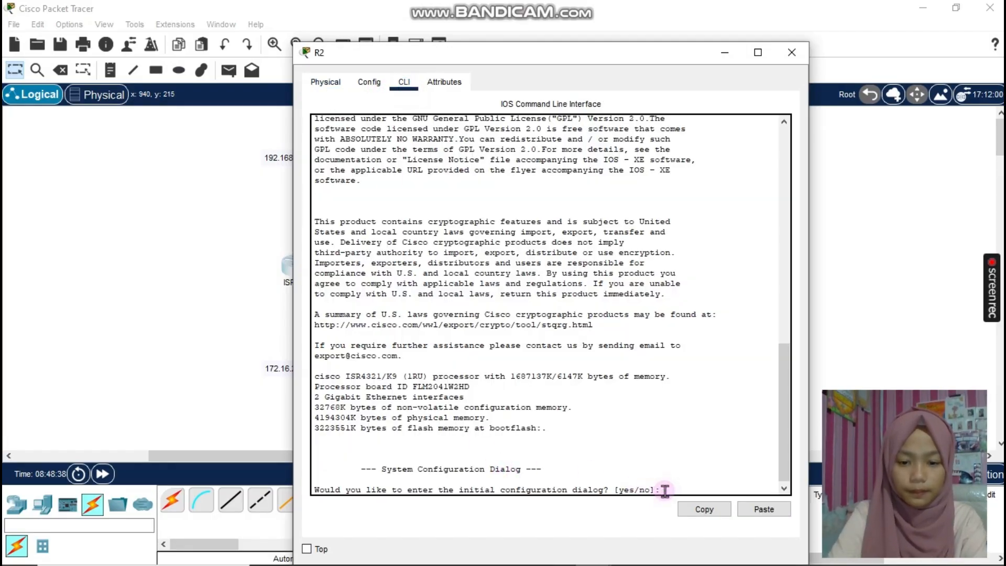
pyautogui.write('no')
pyautogui.press('Return')
pyautogui.press('Return')
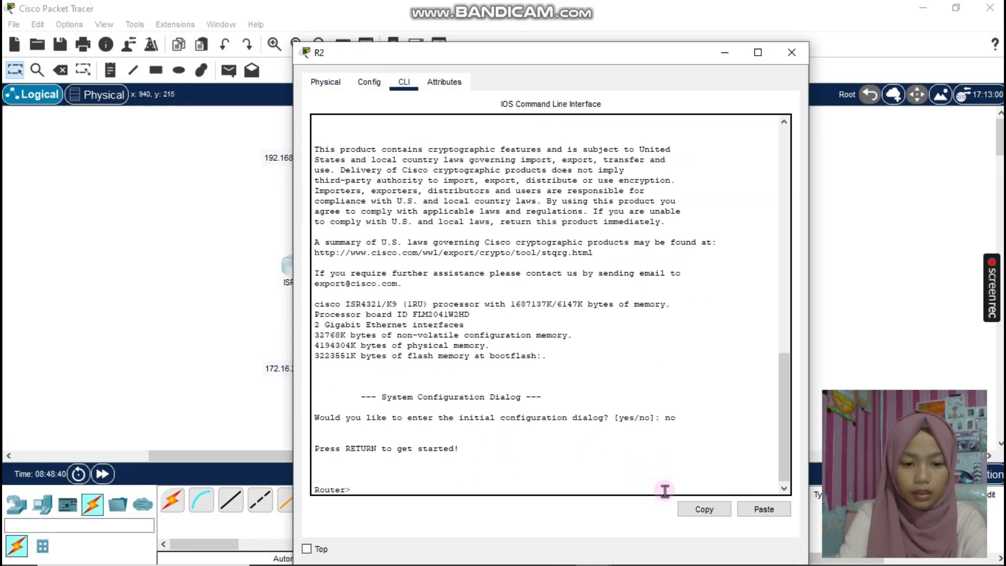
# Enter privileged mode and global configuration mode on R2 with en and conf t.
pyautogui.write('en')
pyautogui.press('Return')
pyautogui.write('conf t')
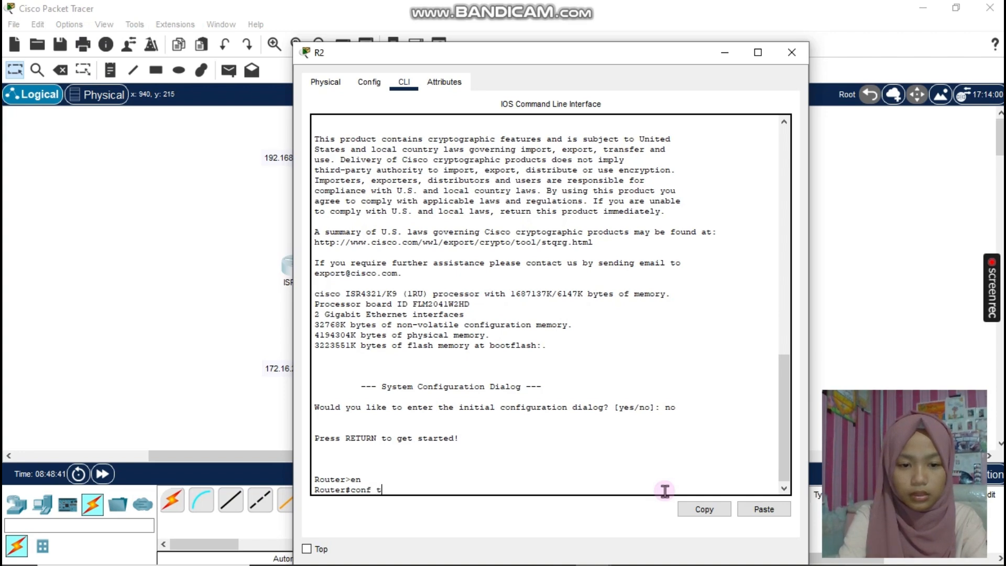
pyautogui.press('Return')
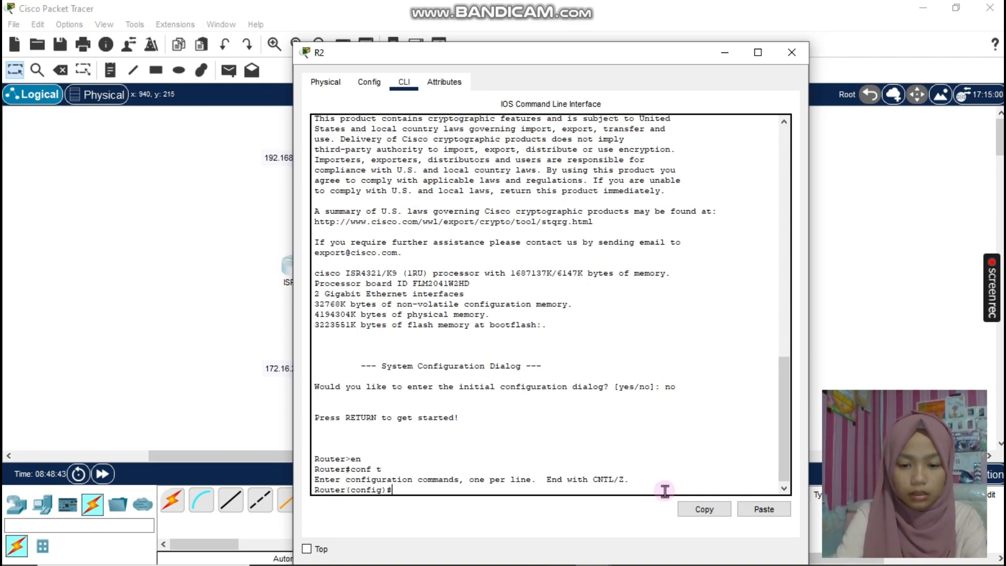
# Enable interface g0/0/0 on R2 with no sh and move the R2 window clear of the router's address labels.
pyautogui.write('int g')
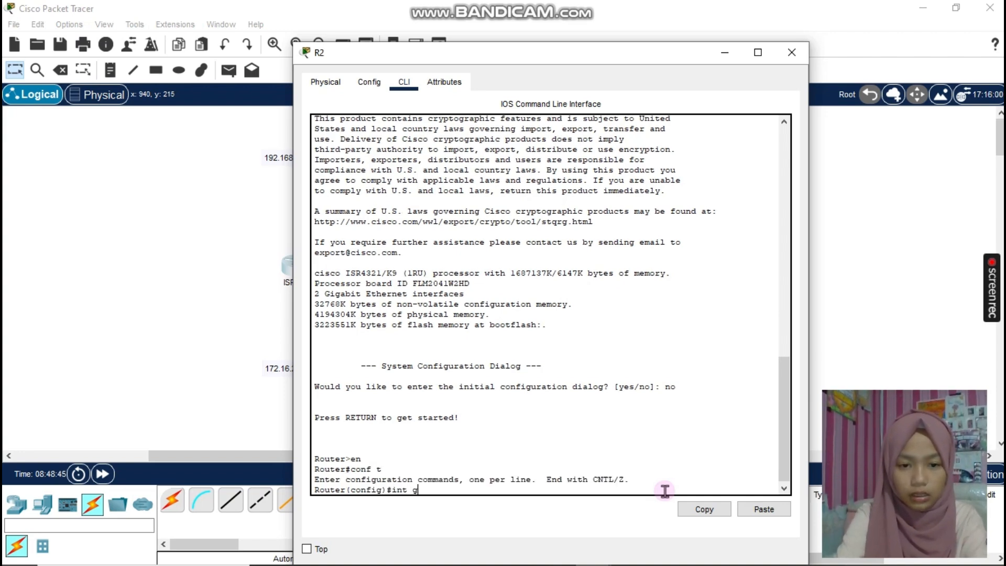
pyautogui.write('0/0/')
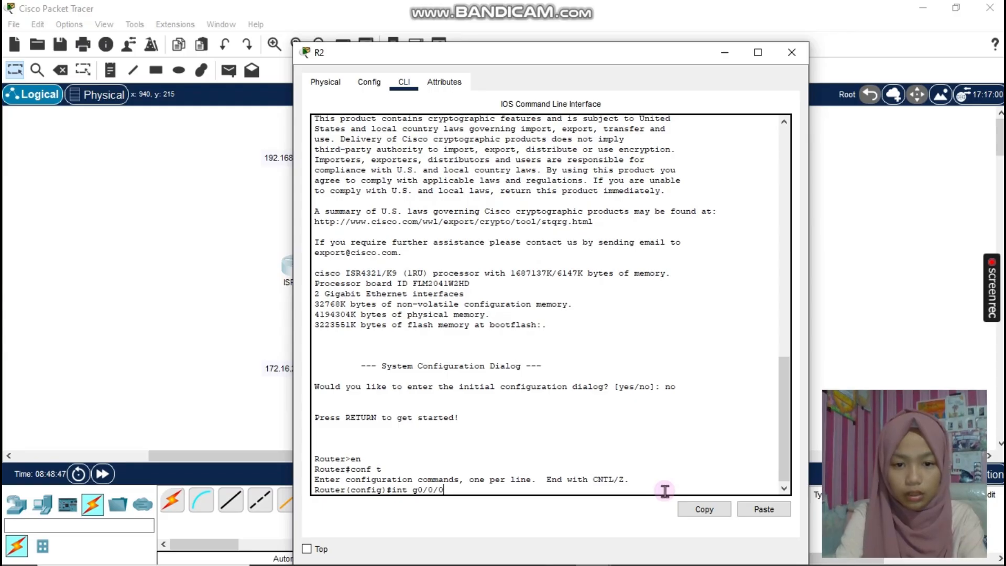
pyautogui.write('0')
pyautogui.press('Return')
pyautogui.write('no ')
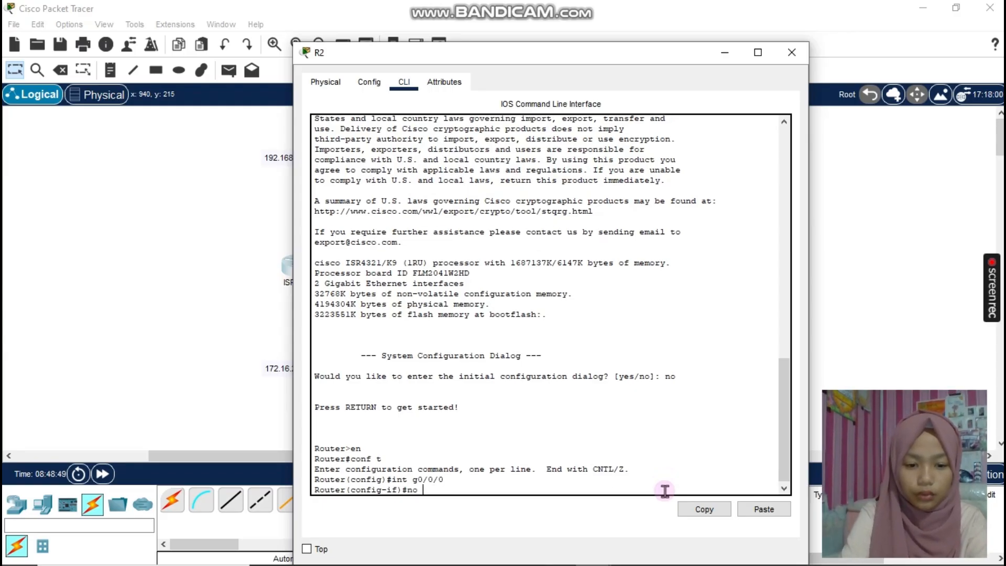
pyautogui.write('sh')
pyautogui.press('Return')
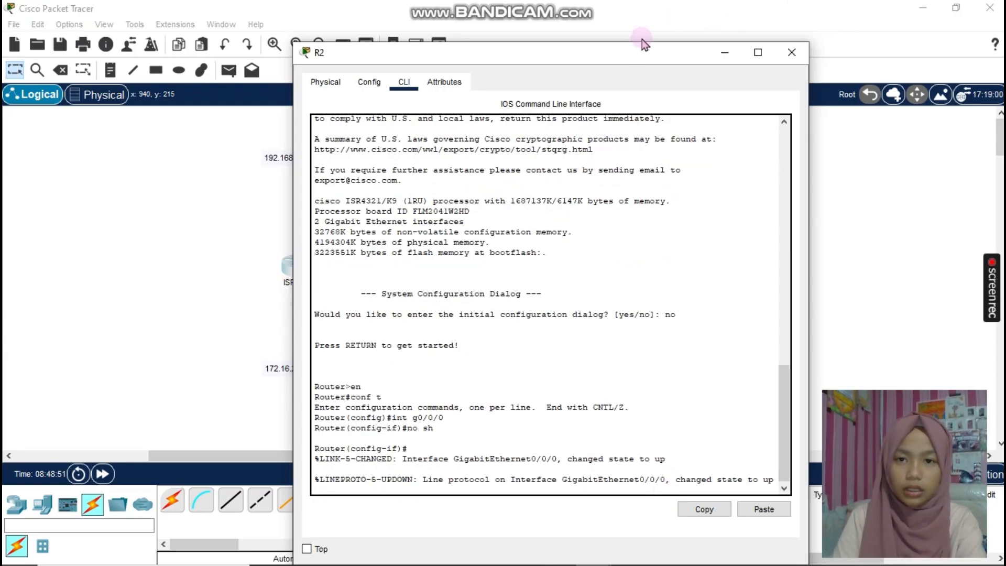
pyautogui.moveTo(643, 43); pyautogui.dragTo(784, 38)
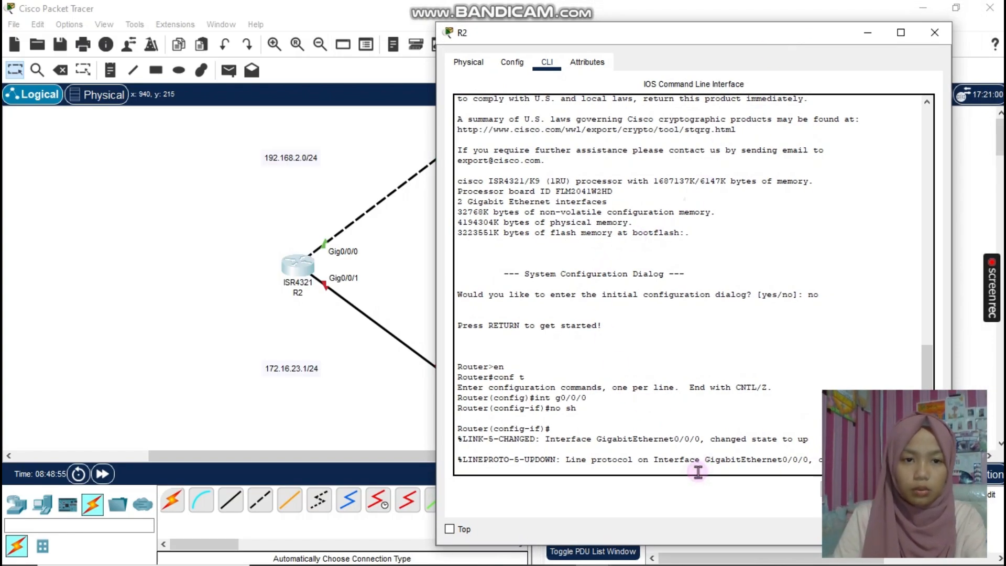
pyautogui.press('Return')
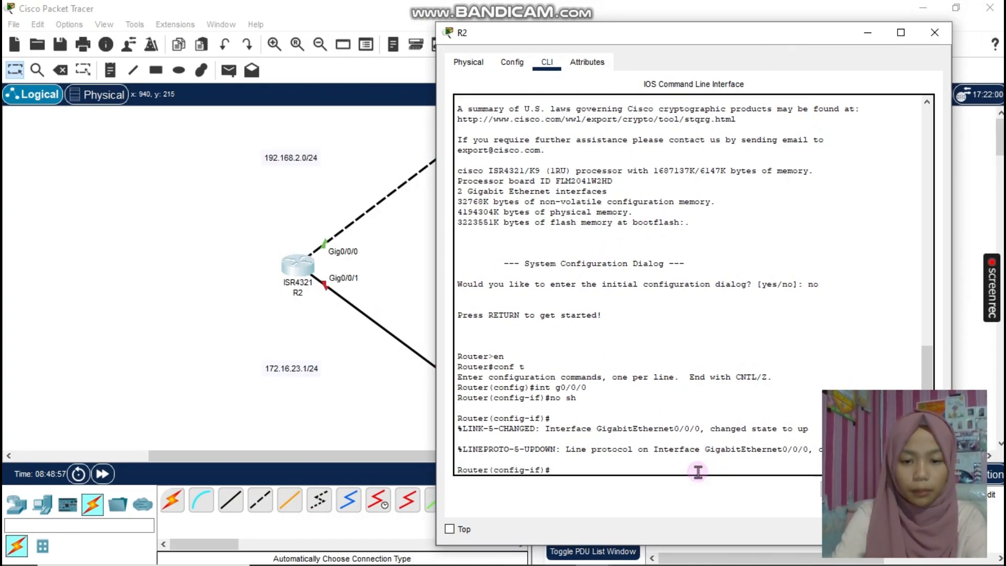
# Assign IP address 192.168.2.2 with mask 255.255.255.0 to R2's g0/0/0 interface and exit the interface configuration.
pyautogui.write('ip')
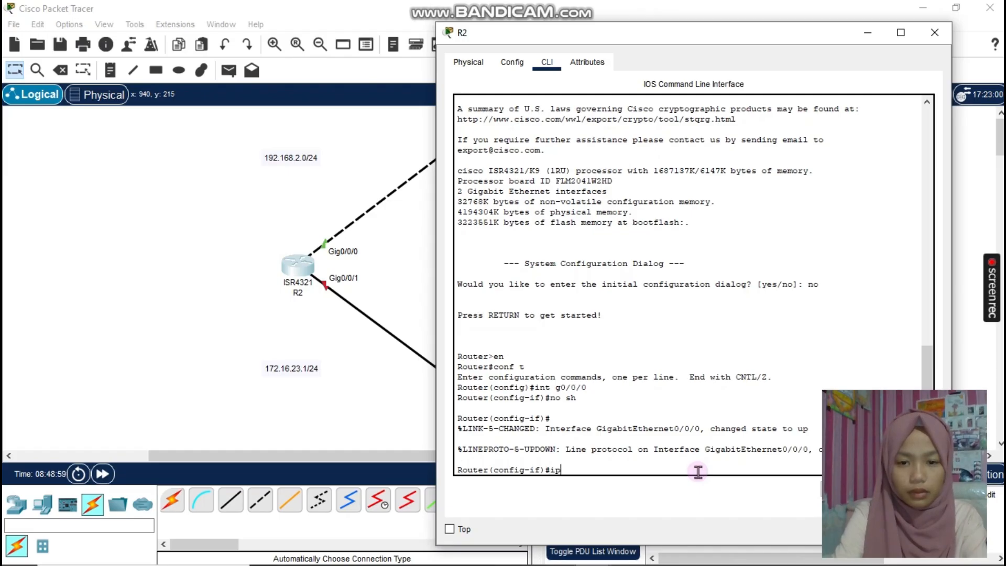
pyautogui.write(' add 19')
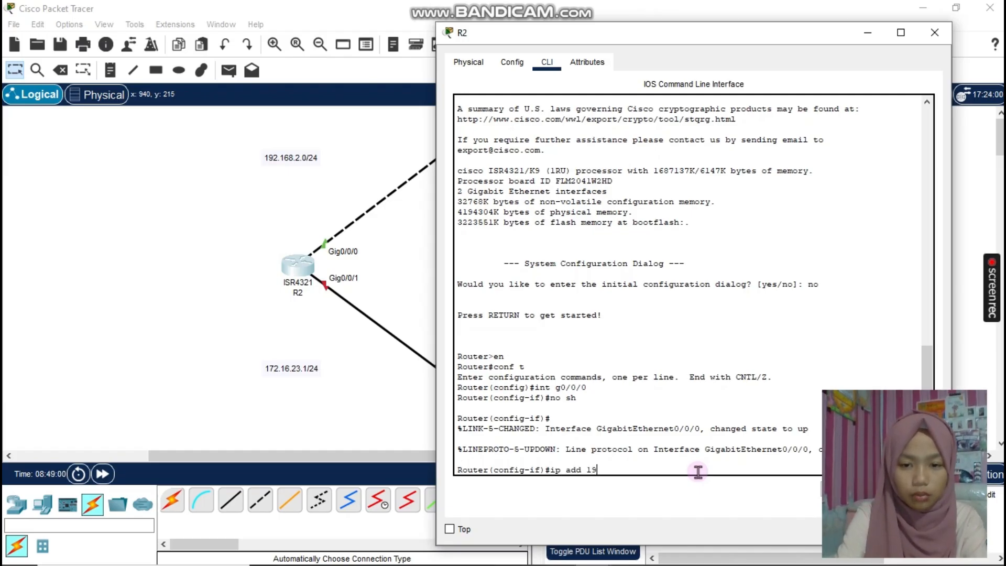
pyautogui.write('2.168.')
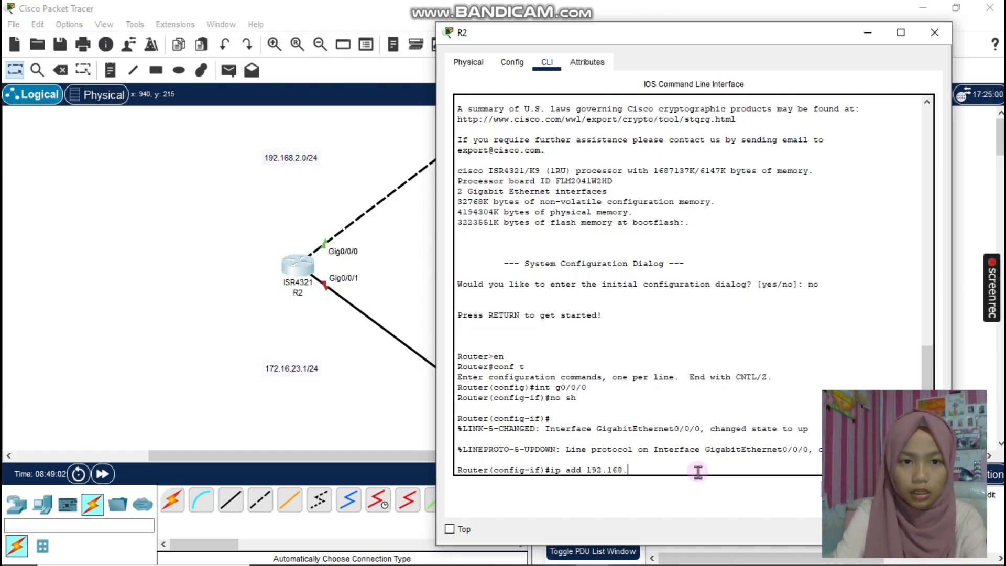
pyautogui.write('2.')
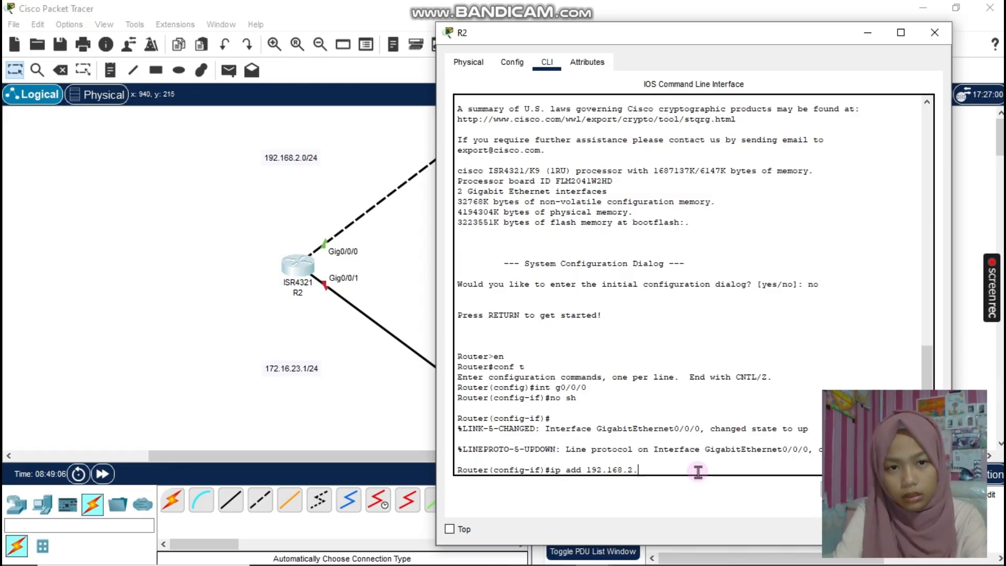
pyautogui.write('2 25')
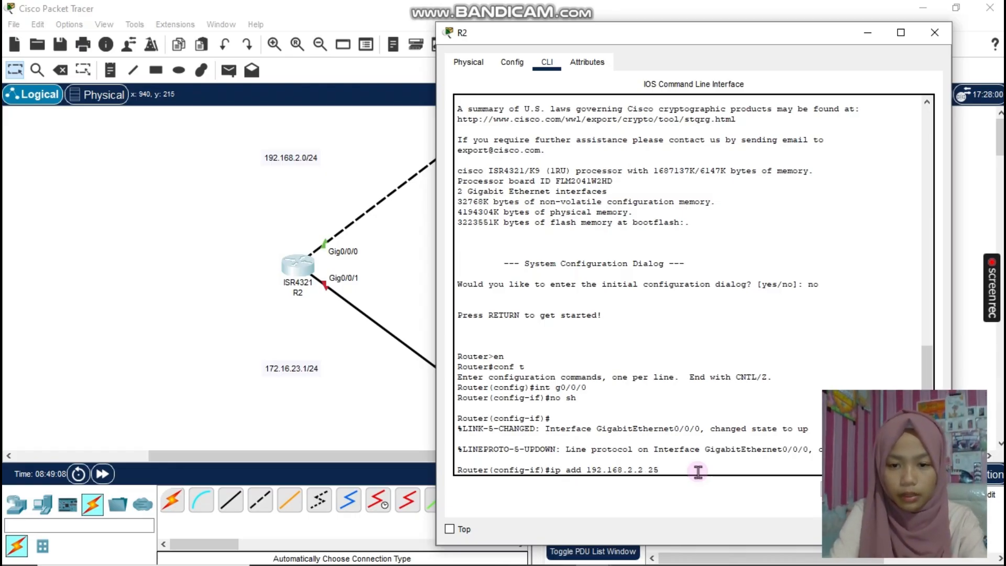
pyautogui.write('5.255.')
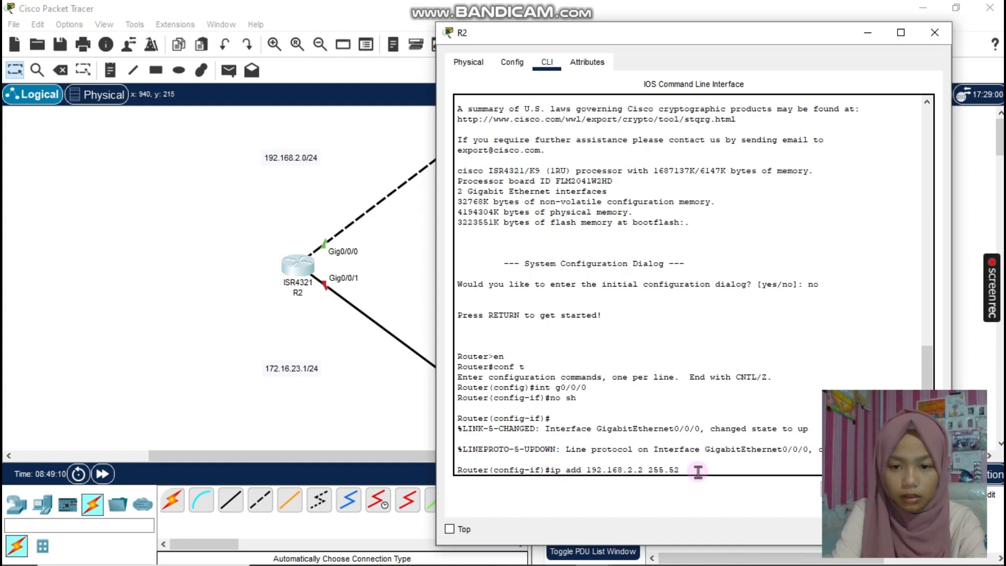
pyautogui.write('255.0')
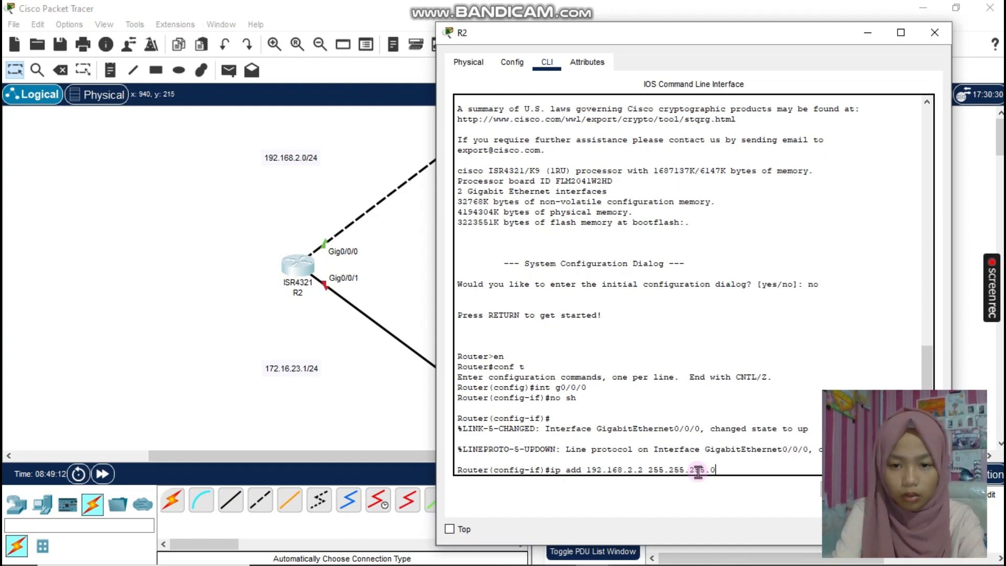
pyautogui.press('Return')
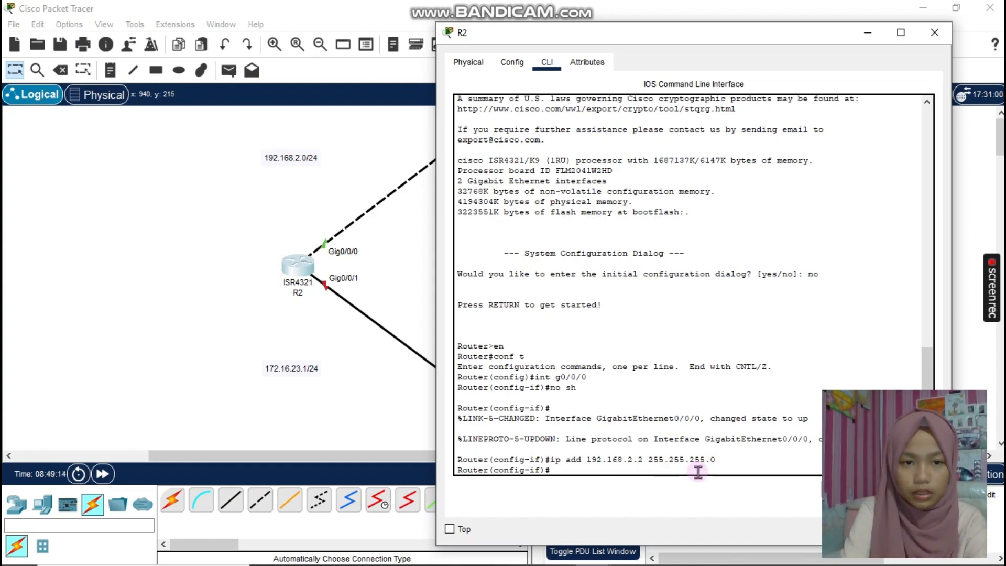
pyautogui.write('ex')
pyautogui.press('Return')
pyautogui.write('ig)#')
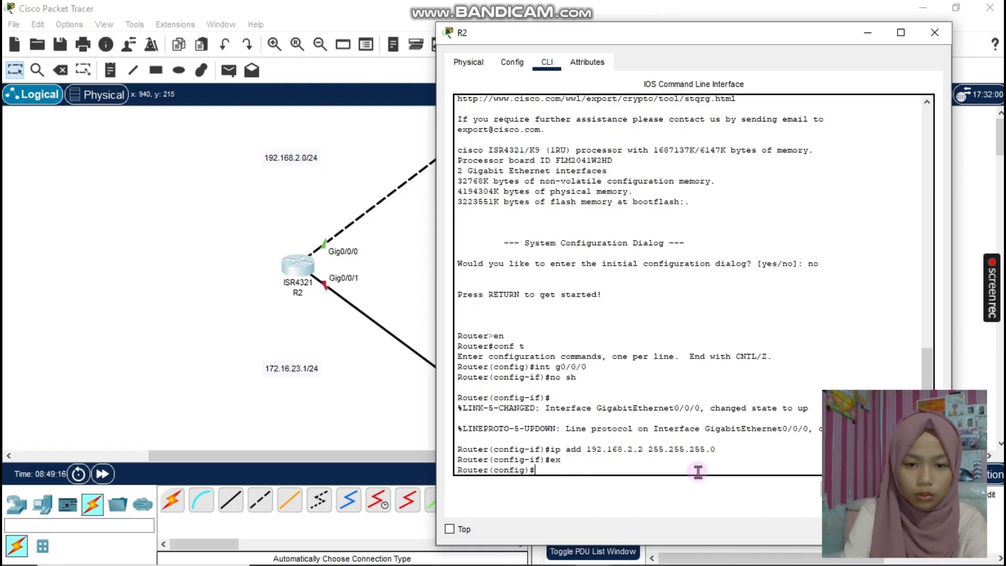
# Select interface g0/0/1 on R2 and enable it with no sh.
pyautogui.write('int g0')
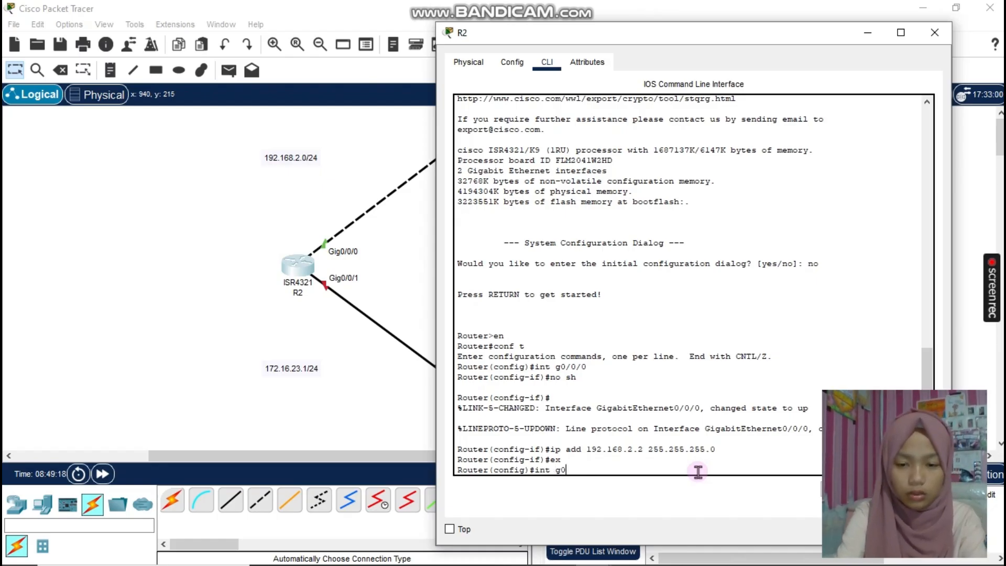
pyautogui.write('/0/1')
pyautogui.press('Return')
pyautogui.write('no')
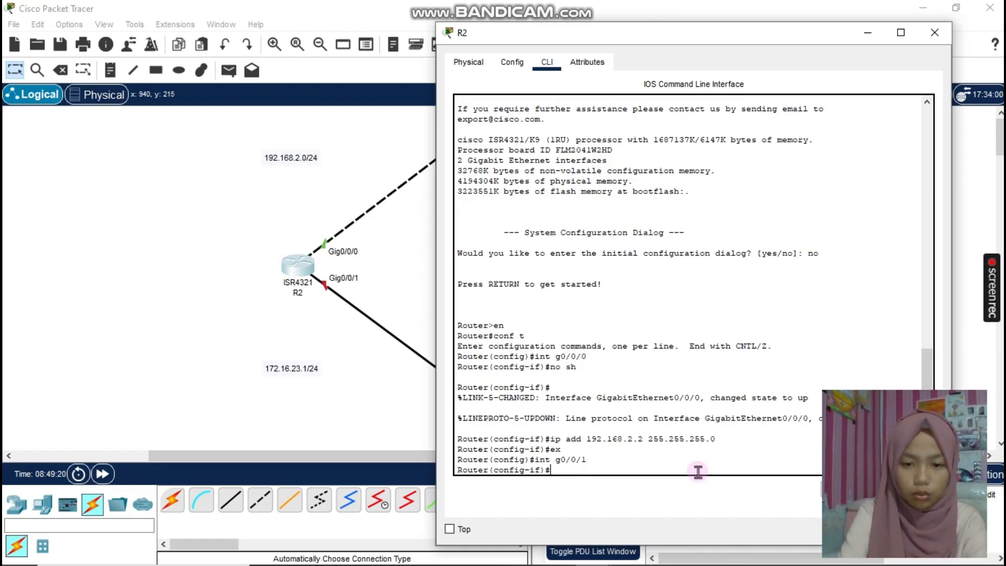
pyautogui.write(' sh')
pyautogui.press('Return')
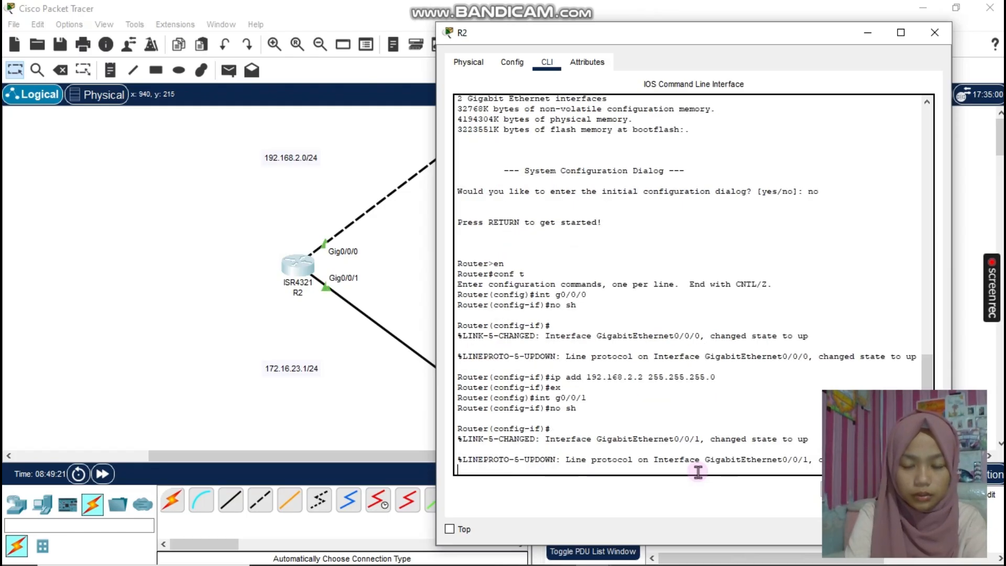
# Assign IP address 172.16.23.2 with mask 255.255.255.0 to R2's g0/0/1 interface and exit the interface configuration.
pyautogui.write('ip ad')
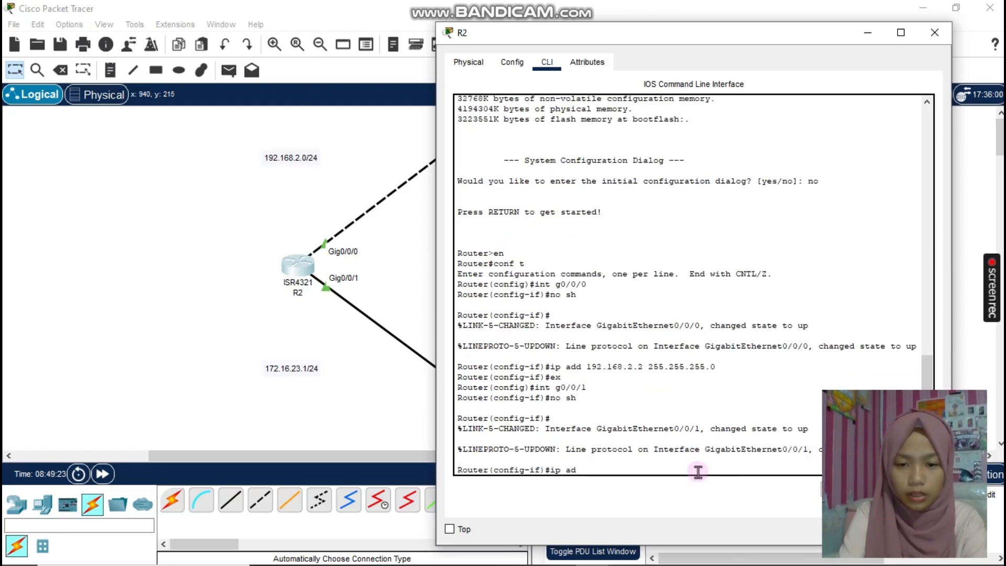
pyautogui.write('d ')
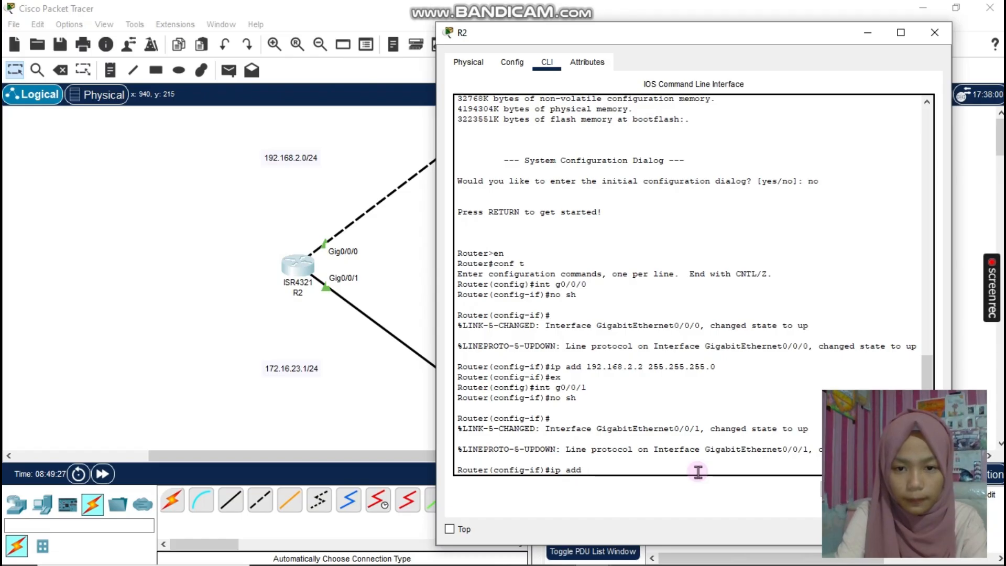
pyautogui.write('172')
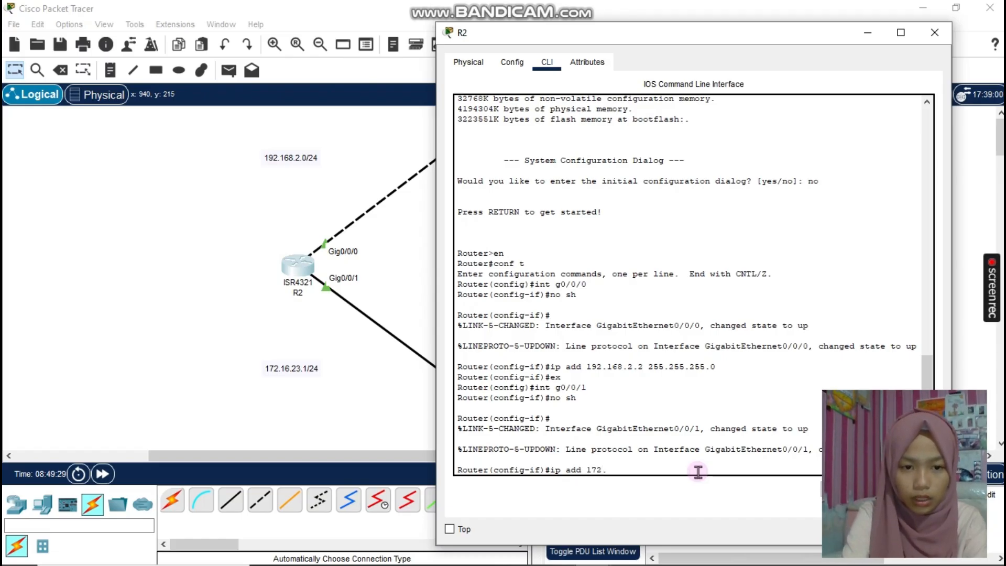
pyautogui.write('.16.23.2')
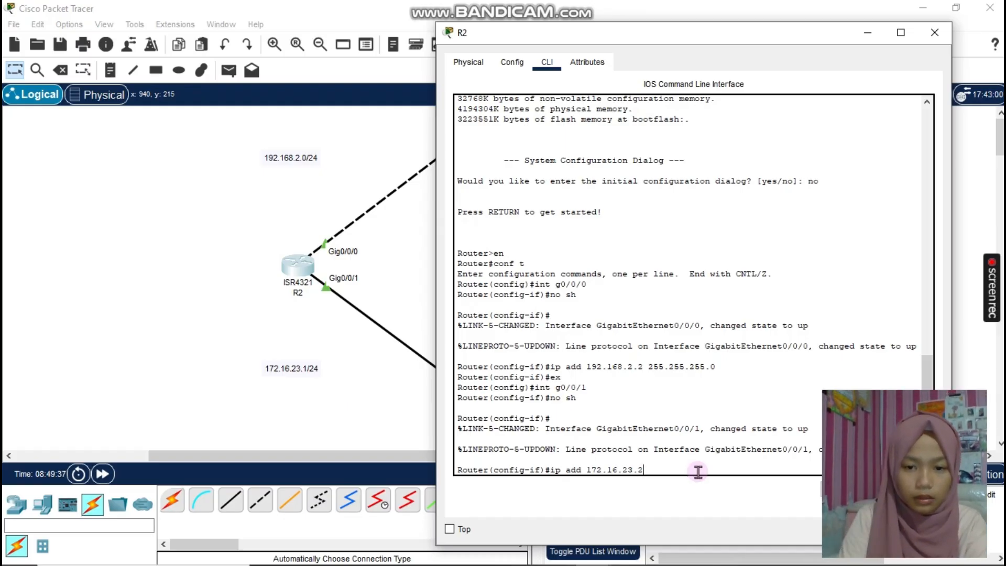
pyautogui.moveTo(649, 39); pyautogui.dragTo(429, 37)
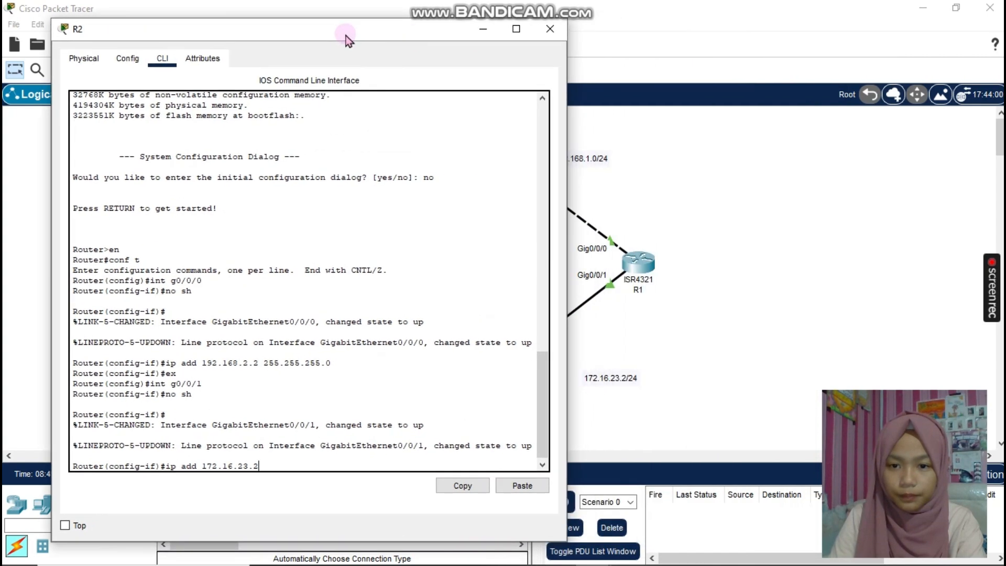
pyautogui.moveTo(341, 35); pyautogui.dragTo(703, 42)
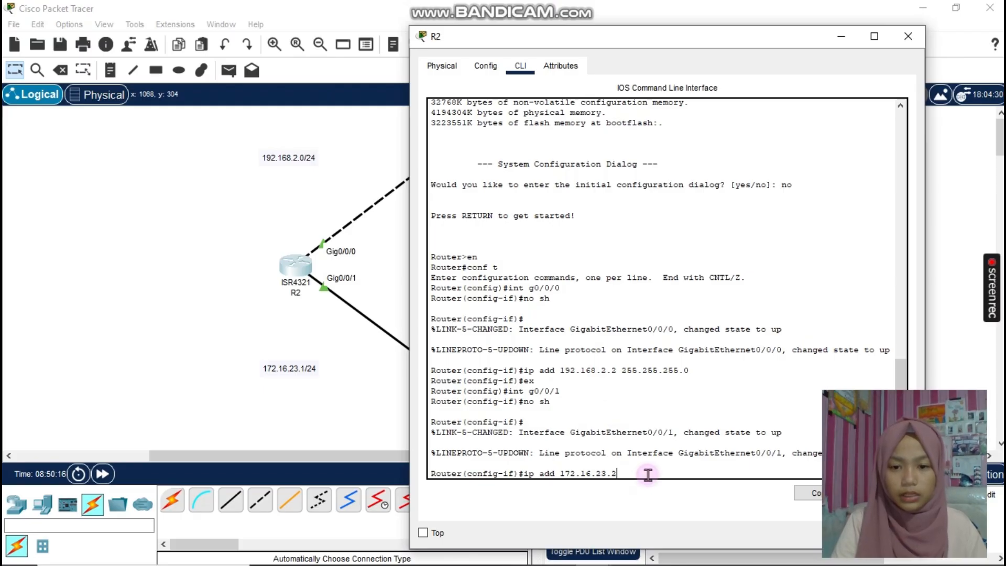
pyautogui.write('255.')
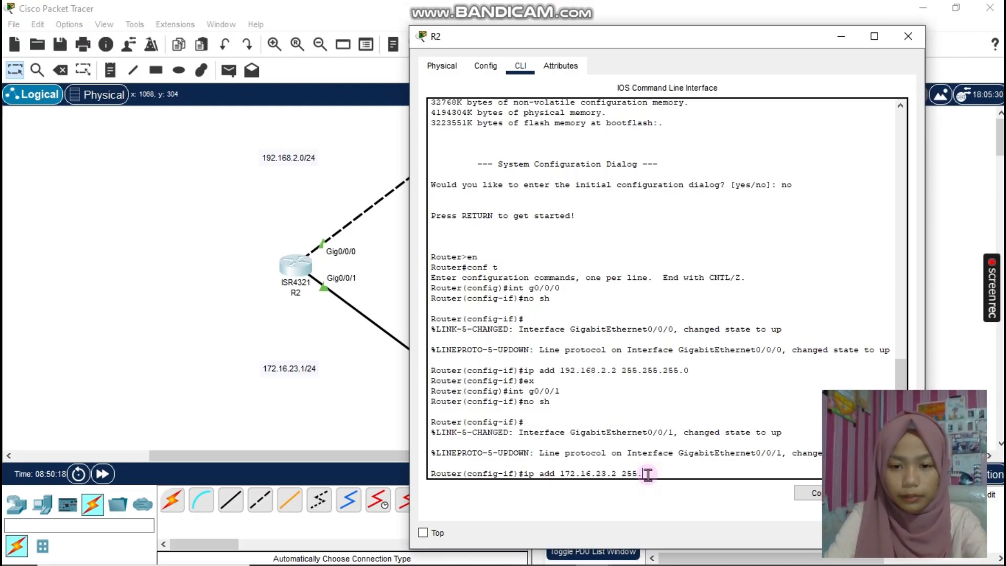
pyautogui.write('255.0')
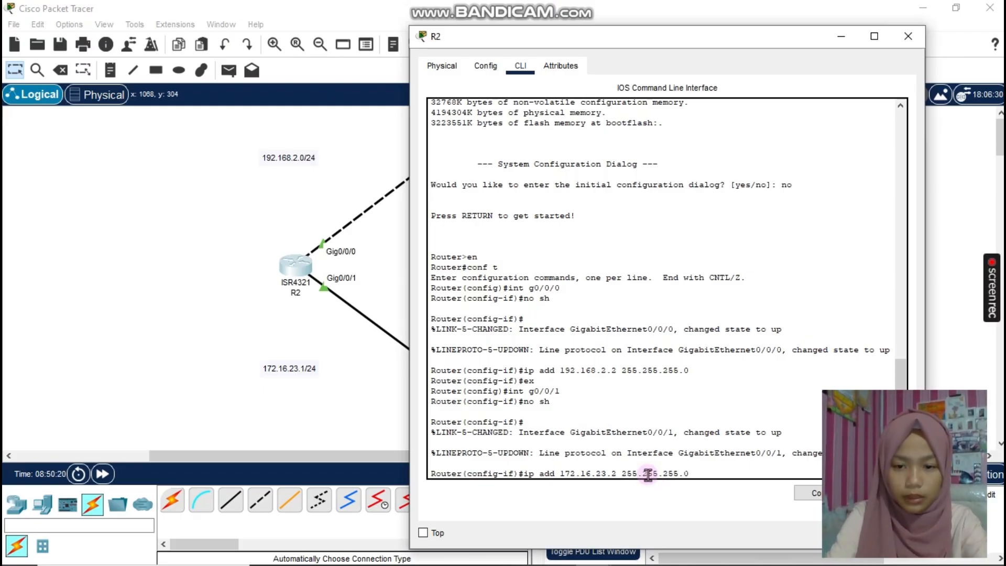
pyautogui.press('Return')
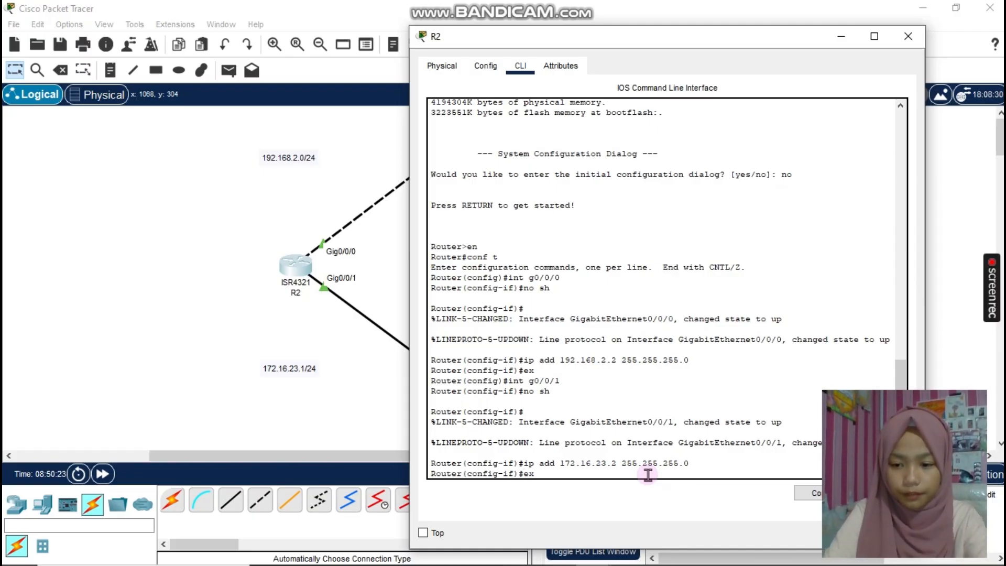
pyautogui.write('ex')
pyautogui.press('Return')
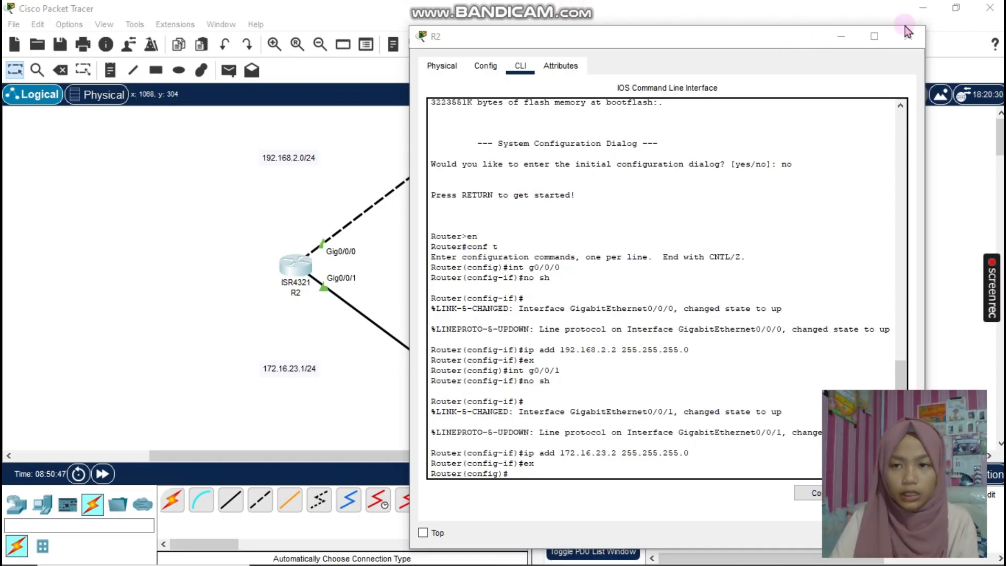
# Close R2's window, open the ISP router's command line and try to list the standby options with standby ? in global configuration.
pyautogui.click(907, 34)
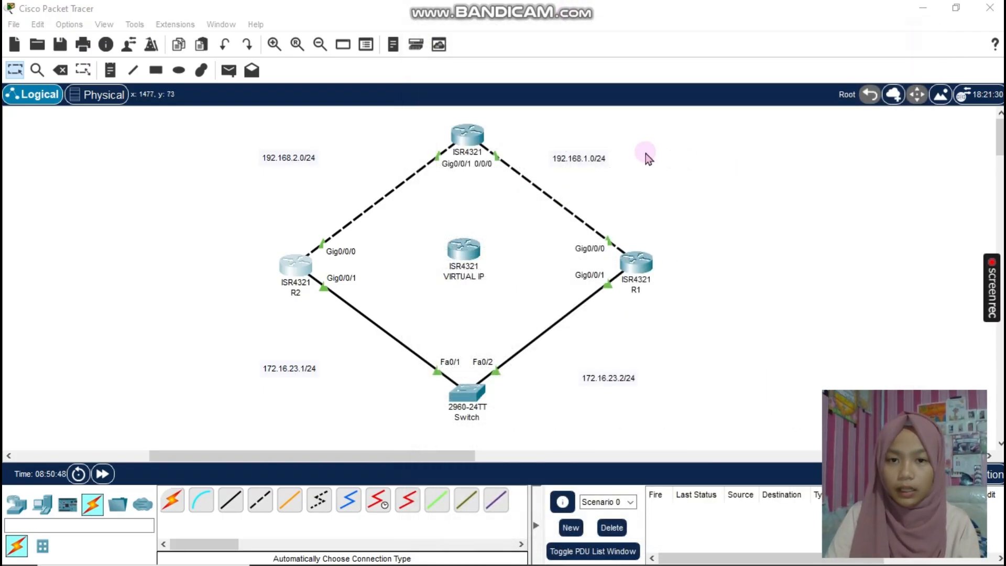
pyautogui.click(477, 139)
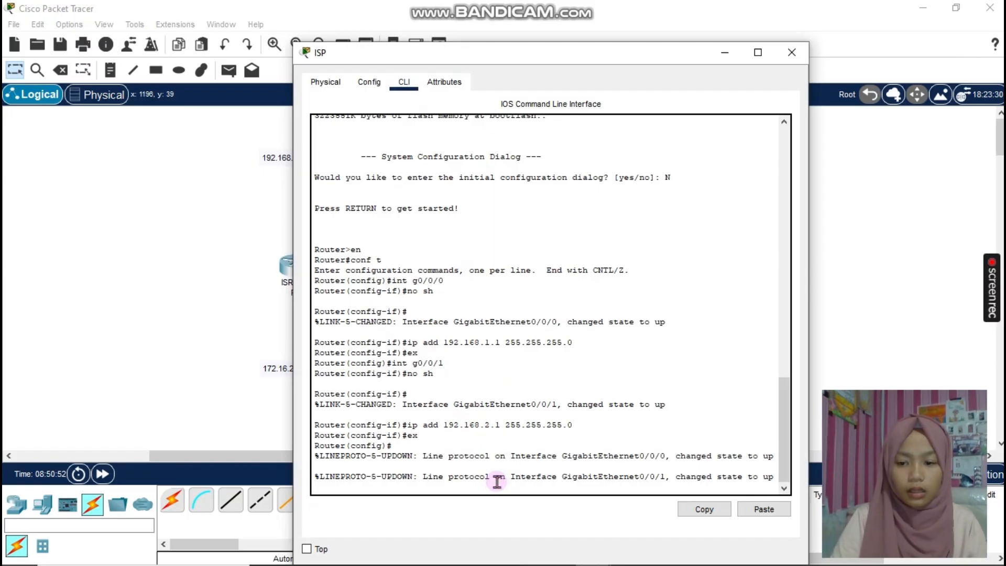
pyautogui.press('Return')
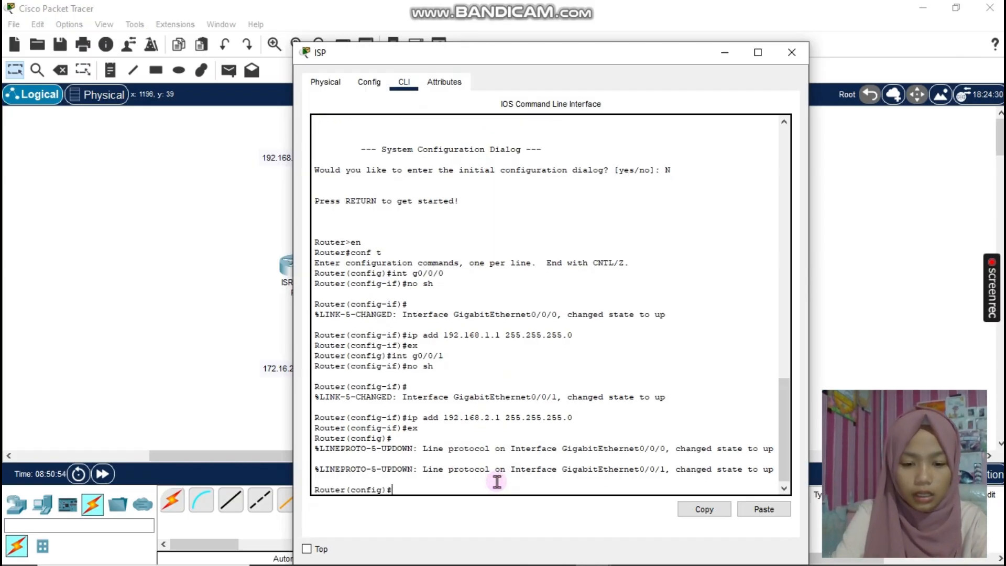
pyautogui.write('stand')
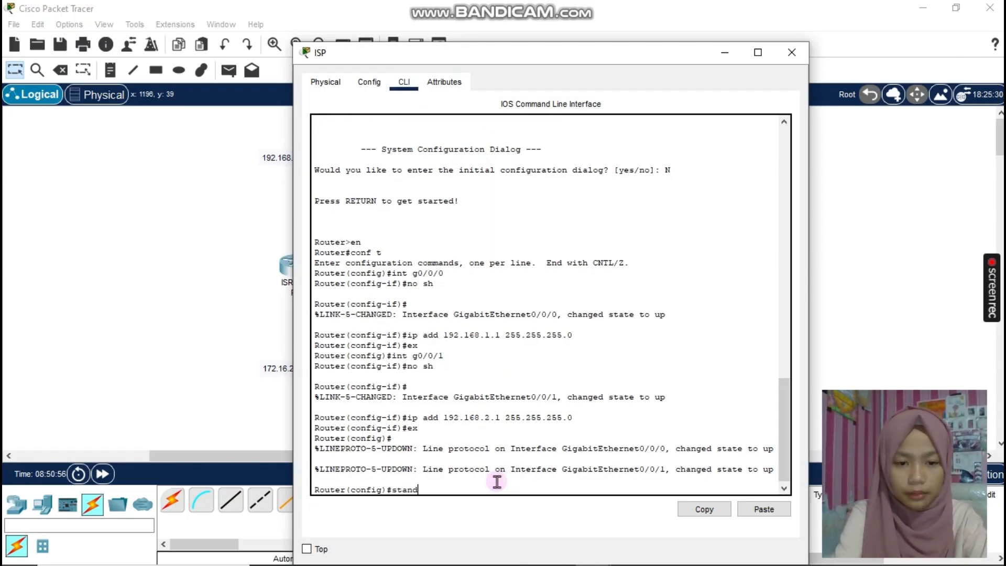
pyautogui.write('by')
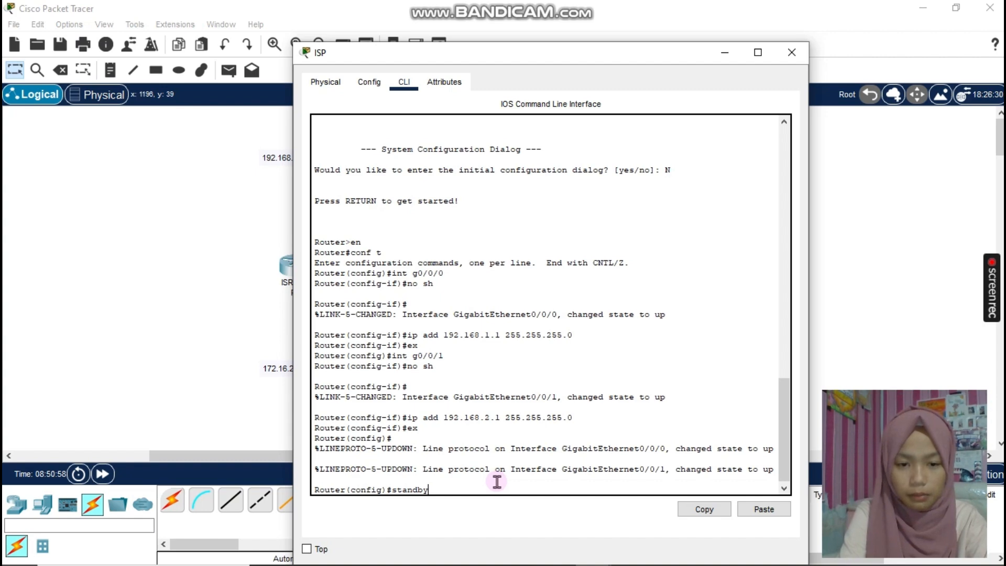
pyautogui.write(' ?')
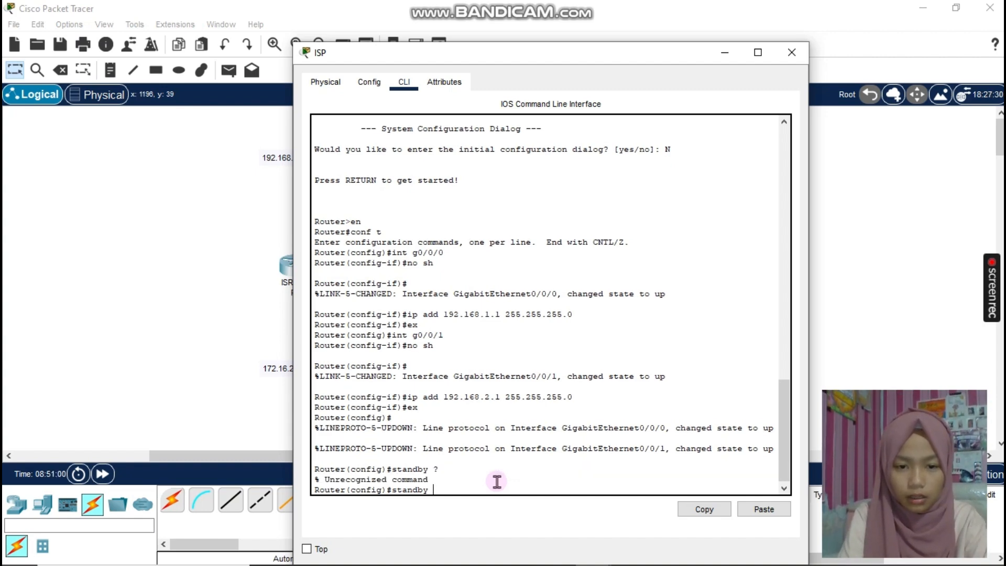
pyautogui.write('st')
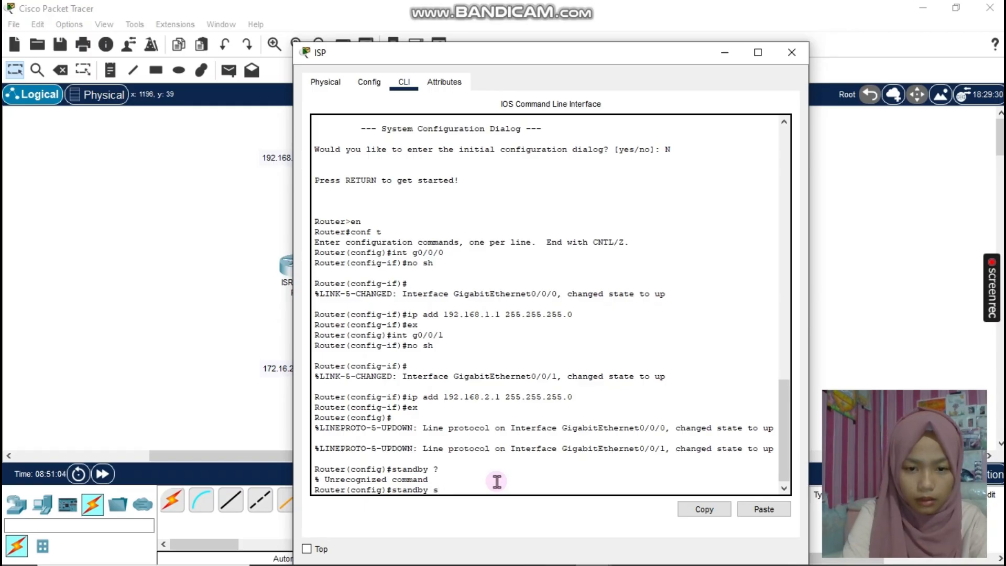
pyautogui.press('BackSpace')
pyautogui.write('?')
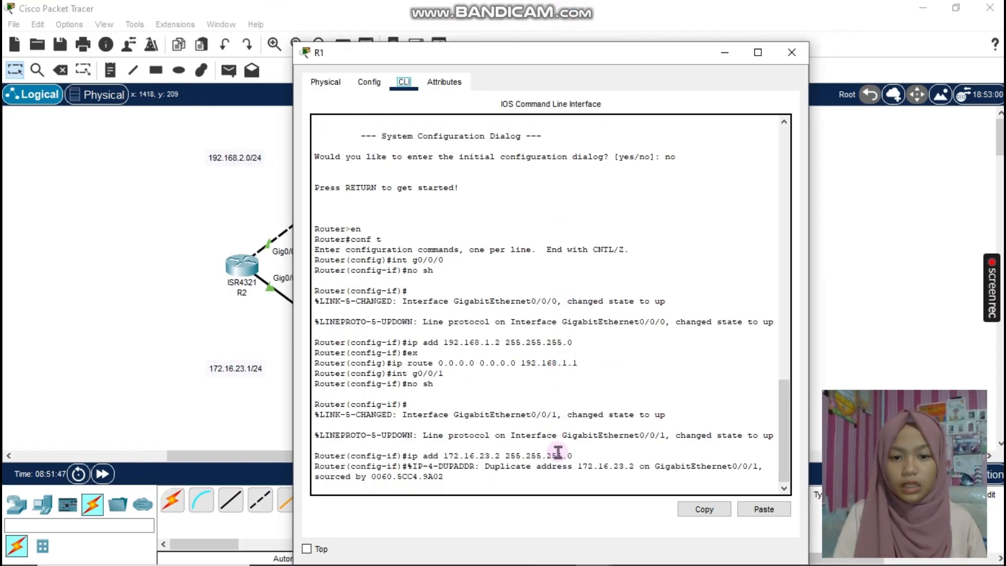
# Exit R1's interface configuration with ex and try to list the standby options with standby ? in global configuration.
pyautogui.click(557, 474)
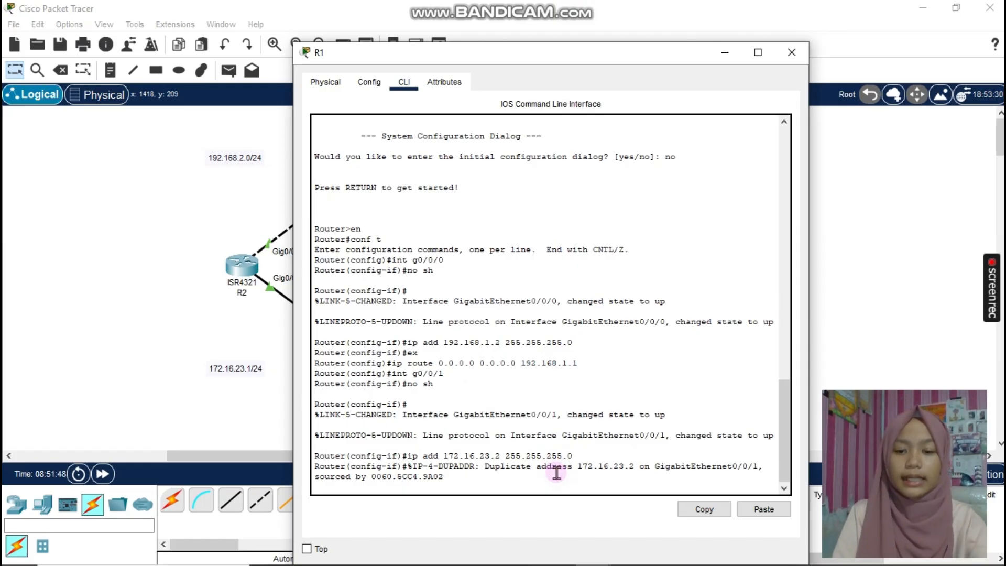
pyautogui.press('Return')
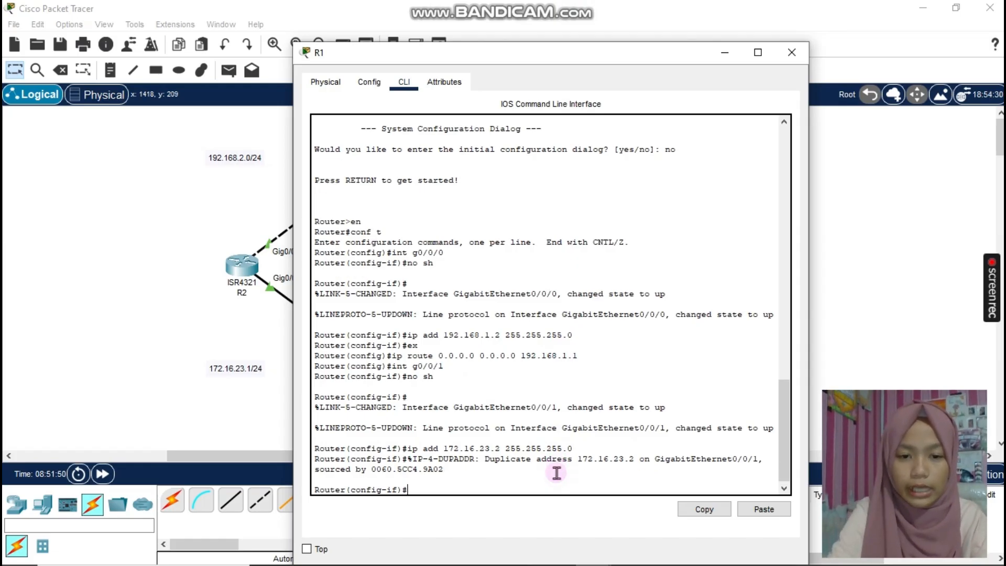
pyautogui.write('e')
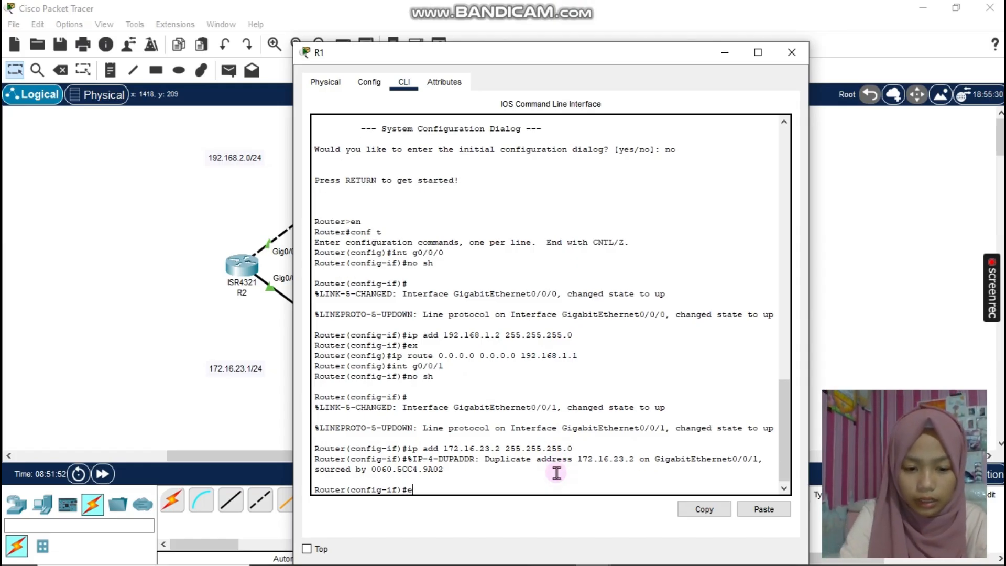
pyautogui.write('x')
pyautogui.press('Return')
pyautogui.write('sta')
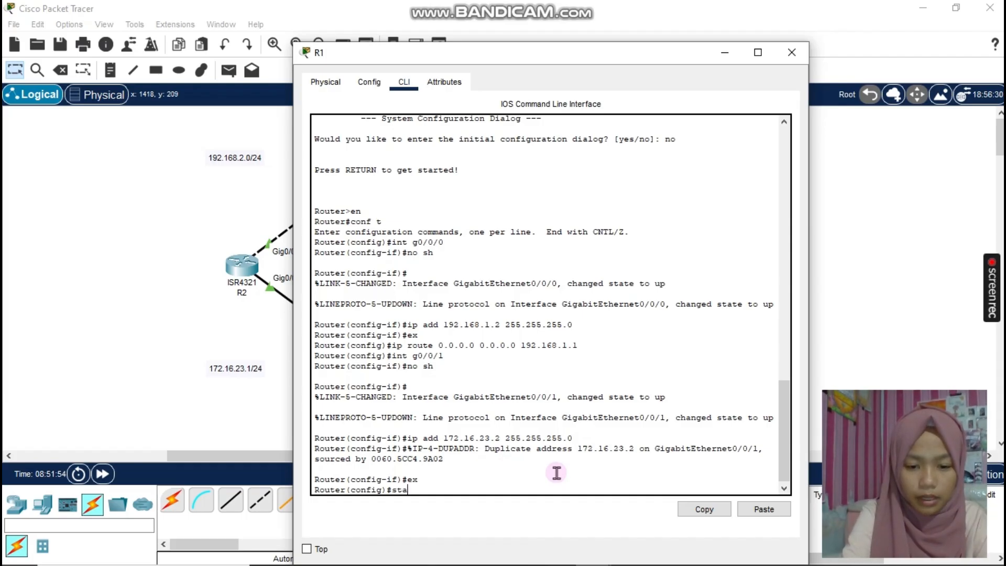
pyautogui.write('ndby')
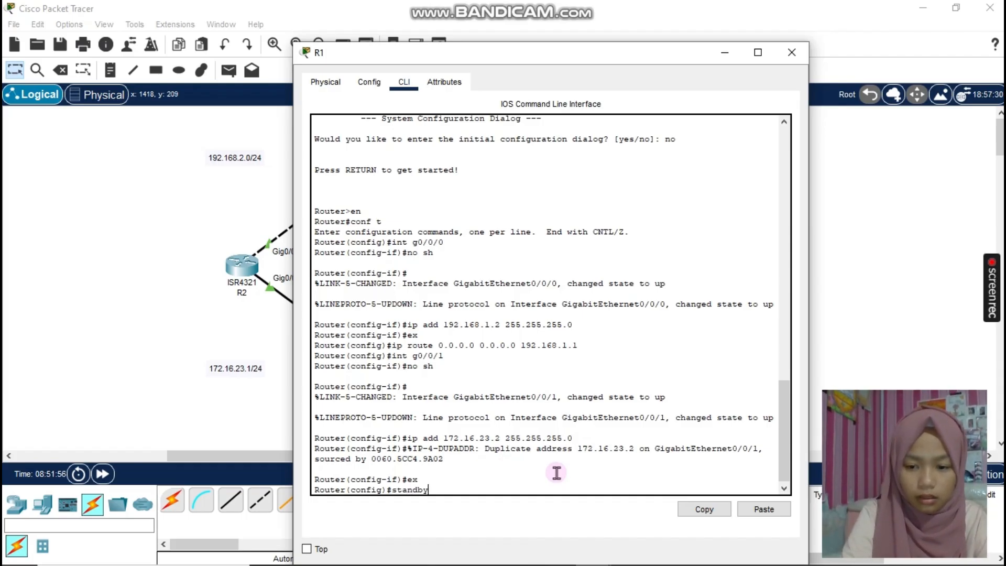
pyautogui.write('? ?')
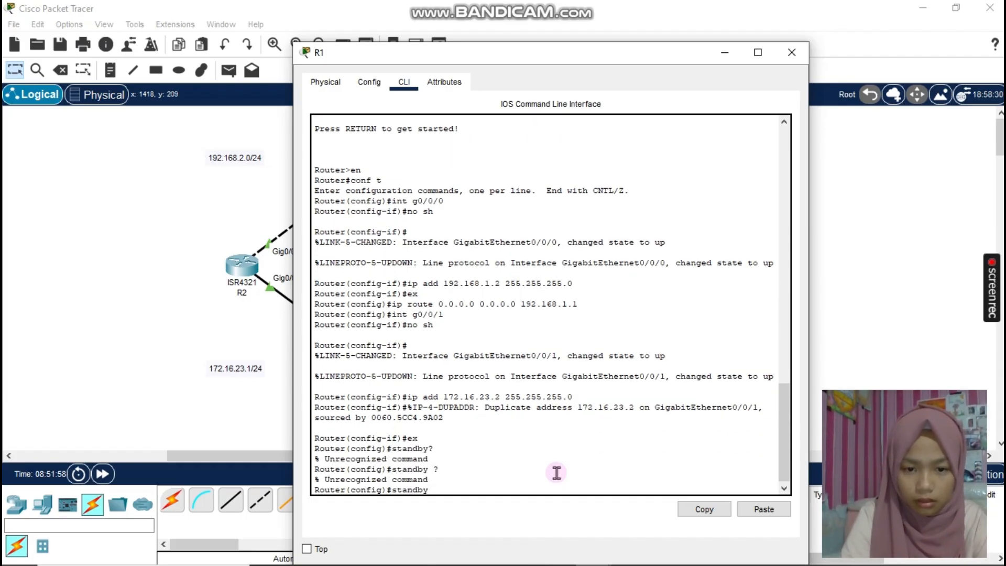
pyautogui.moveTo(631, 7)
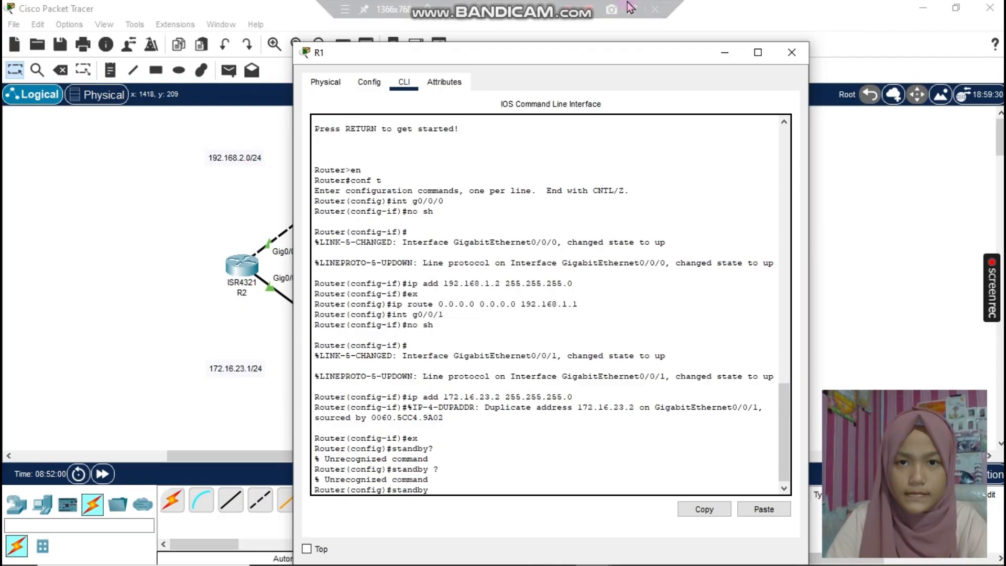
pyautogui.click(569, 14)
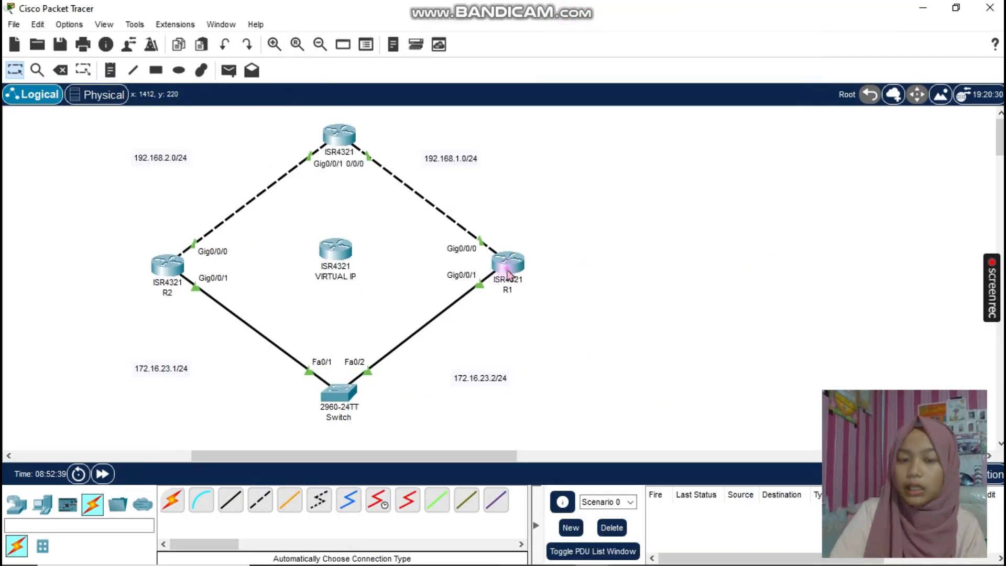
# Reopen R1's command line and clear the leftover standby entry from the prompt.
pyautogui.click(507, 269)
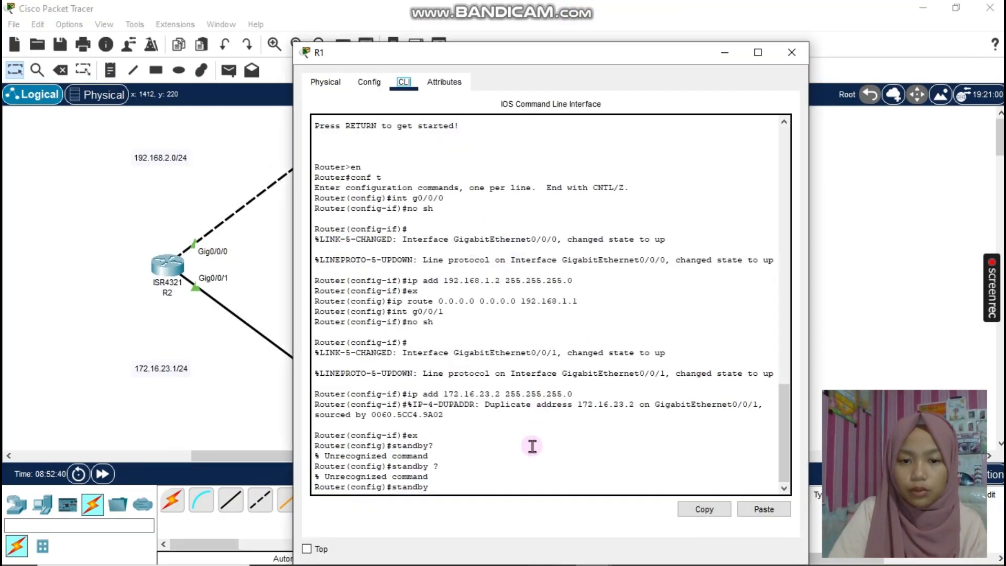
pyautogui.click(524, 487)
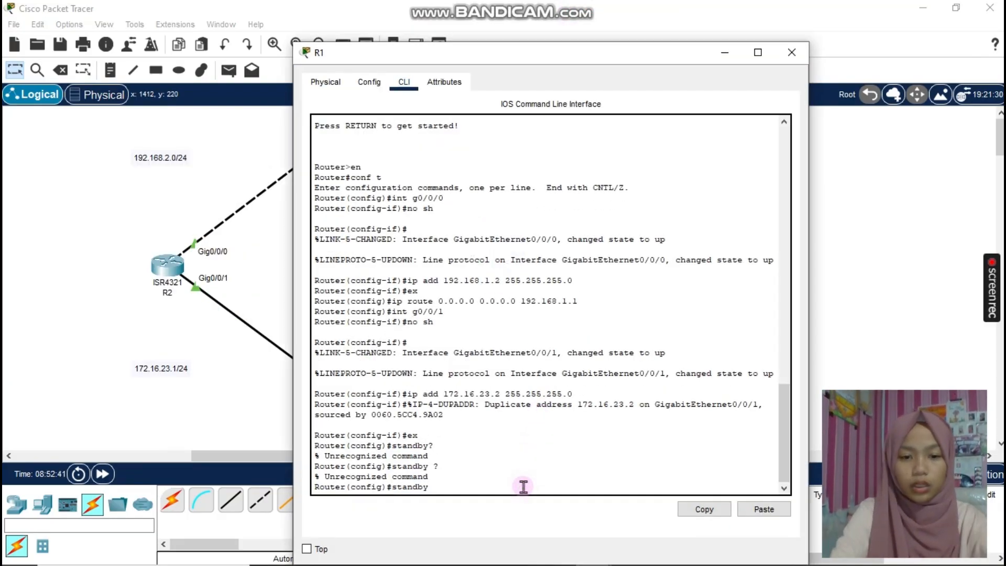
pyautogui.press('BackSpace')
pyautogui.press('BackSpace')
pyautogui.press('BackSpace')
pyautogui.press('BackSpace')
pyautogui.press('BackSpace')
pyautogui.press('BackSpace')
# Enter configuration mode for R1's g0/0/1 interface with int g0/0/1.
pyautogui.write('in')
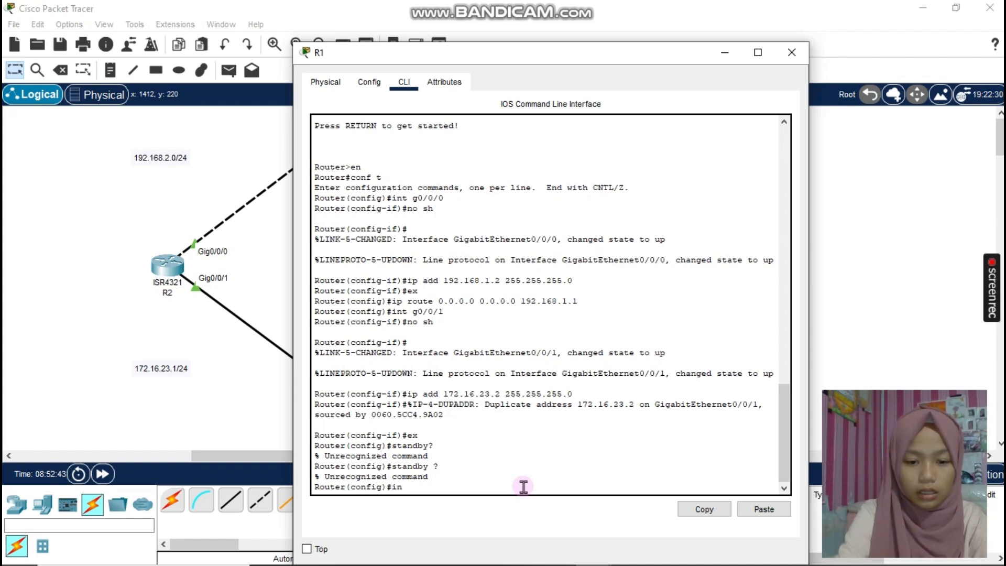
pyautogui.write('t g0/0/')
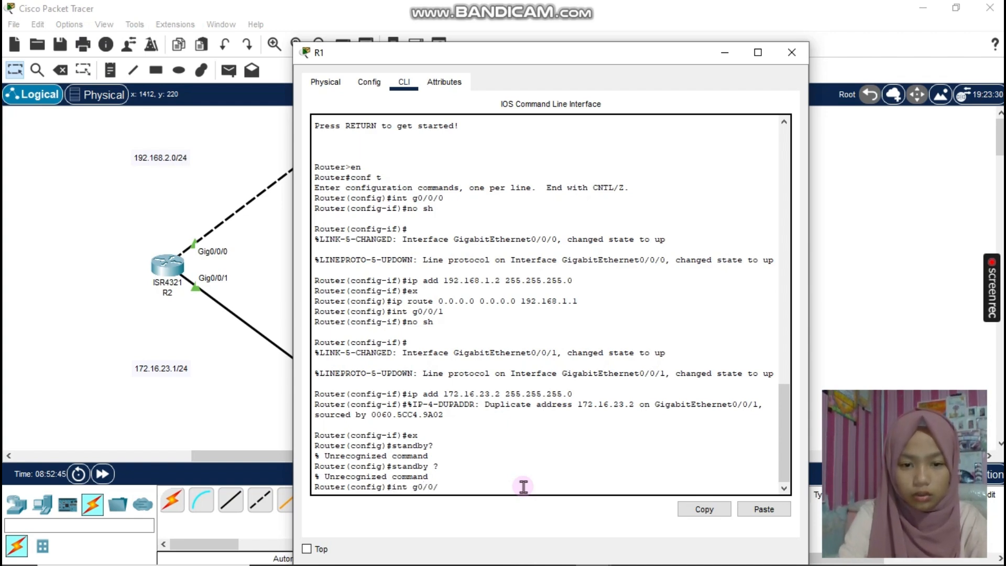
pyautogui.write('1')
pyautogui.press('Return')
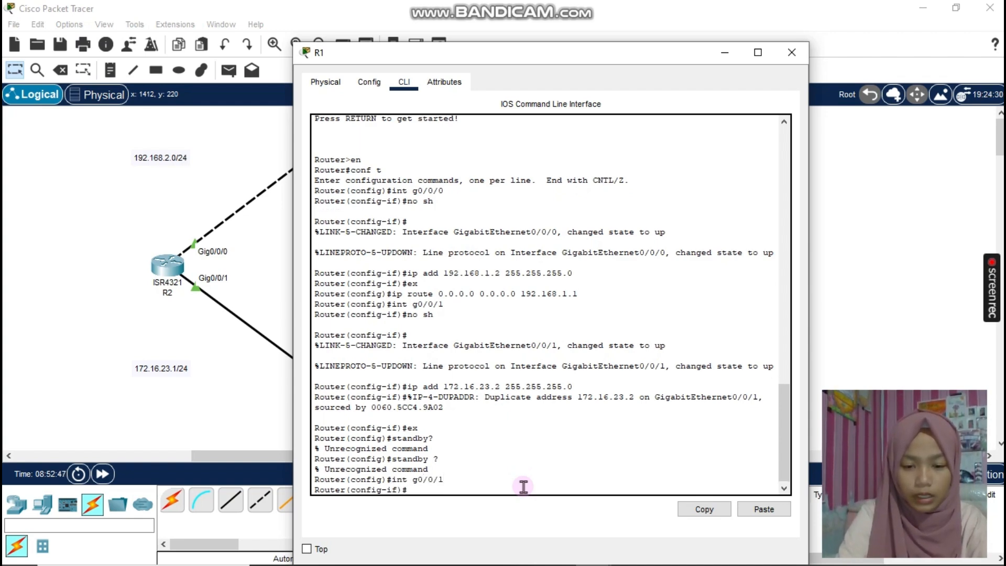
# List the standby options in R1's interface configuration with standby ? and examine the group number entry.
pyautogui.write('standb')
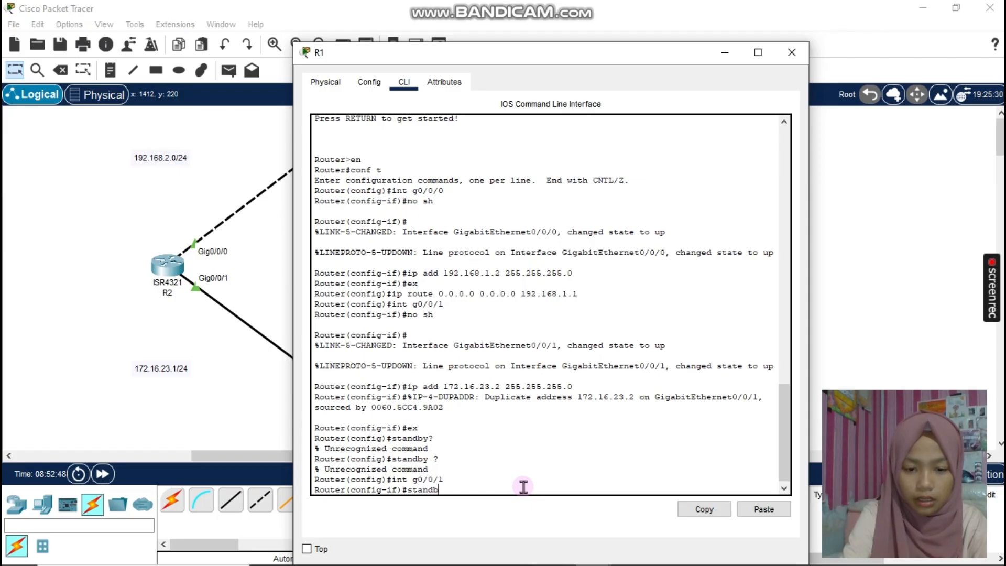
pyautogui.write('y')
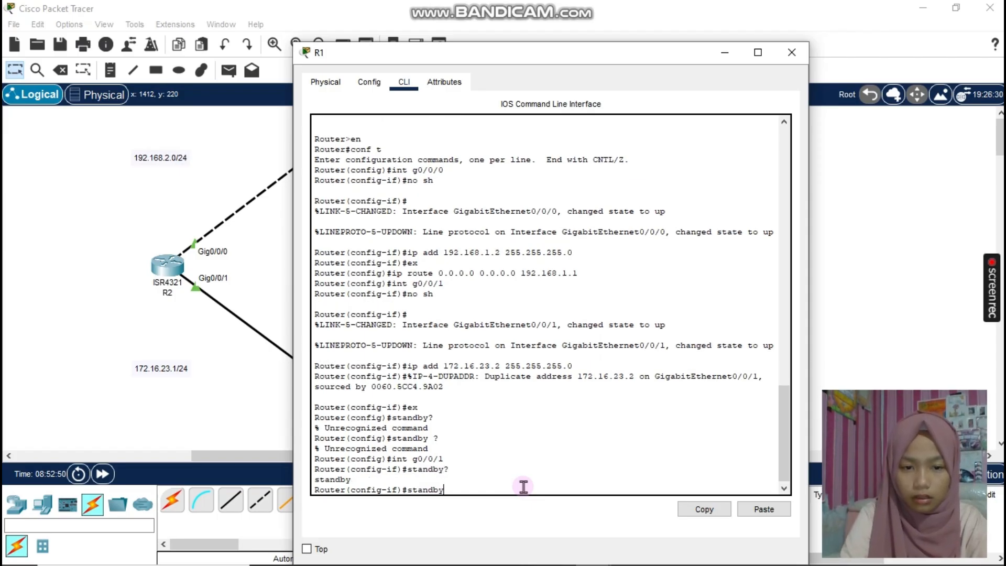
pyautogui.write('? ?')
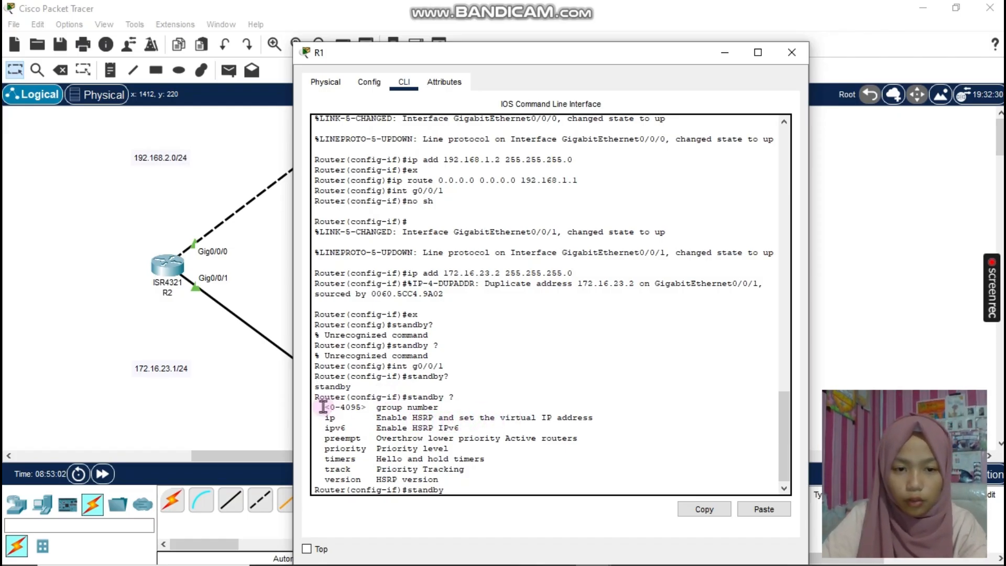
pyautogui.moveTo(323, 408); pyautogui.dragTo(411, 409)
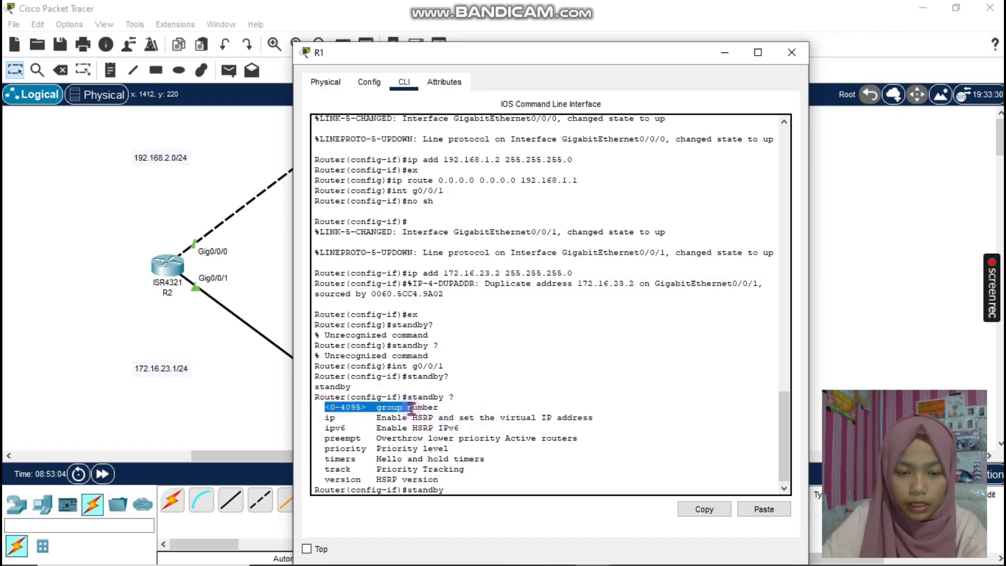
pyautogui.click(448, 405)
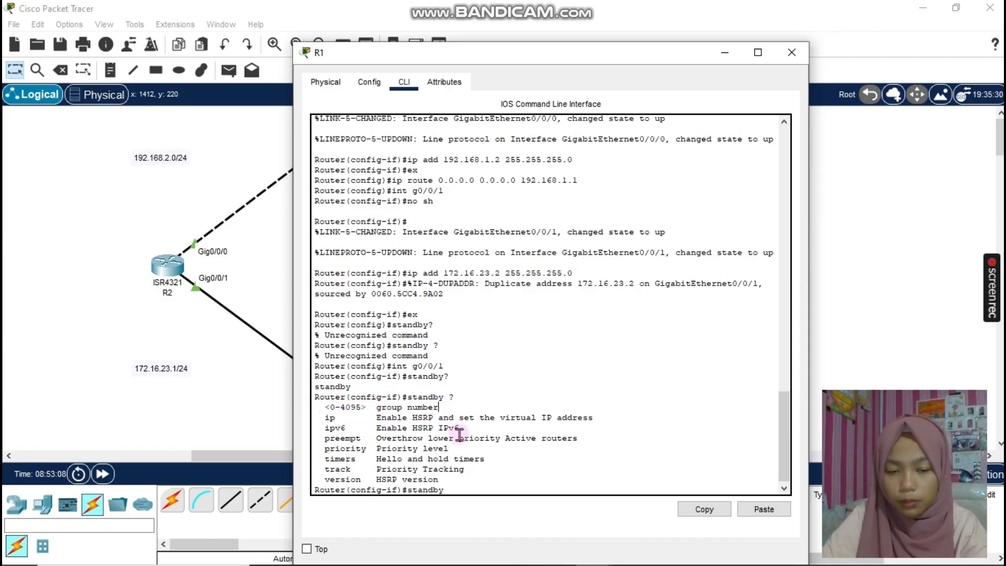
# List the options available for standby group 1 on R1 with standby 1 ?
pyautogui.click(484, 488)
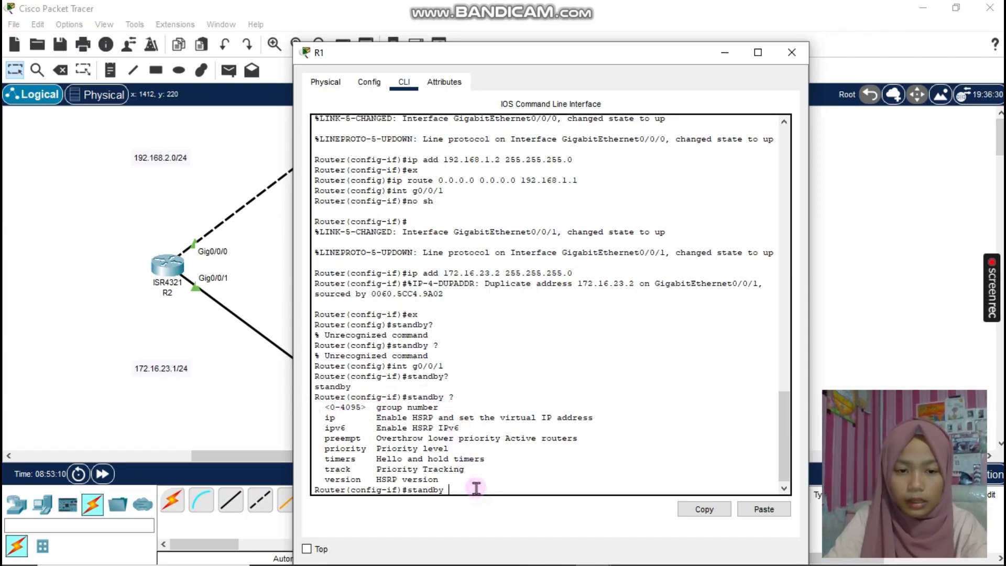
pyautogui.write('1')
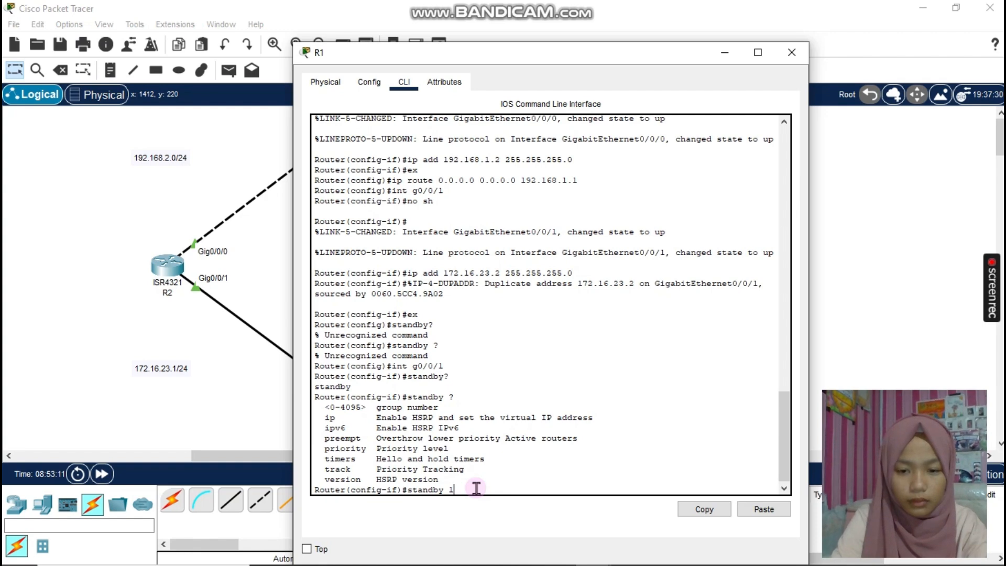
pyautogui.write('?')
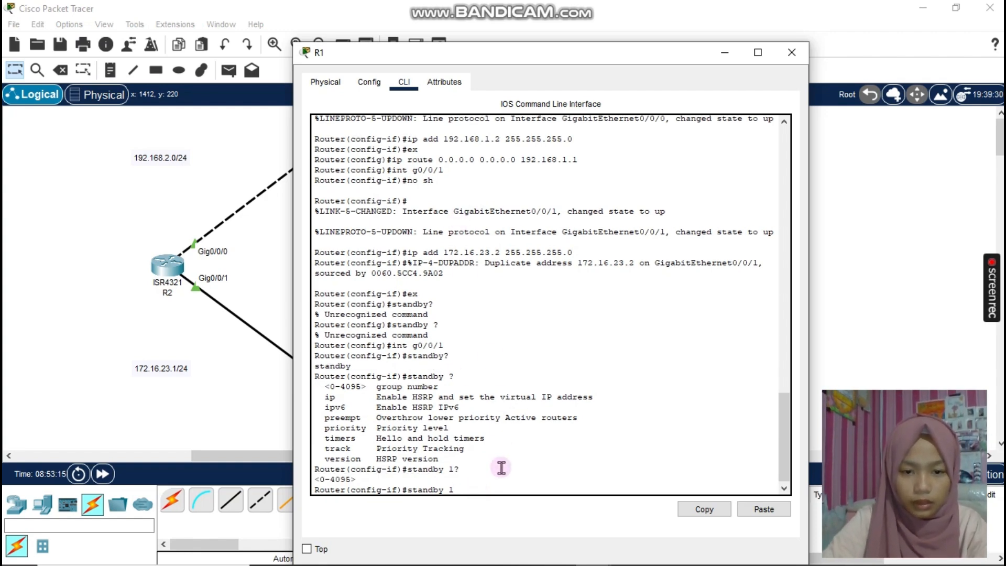
pyautogui.write(' ?')
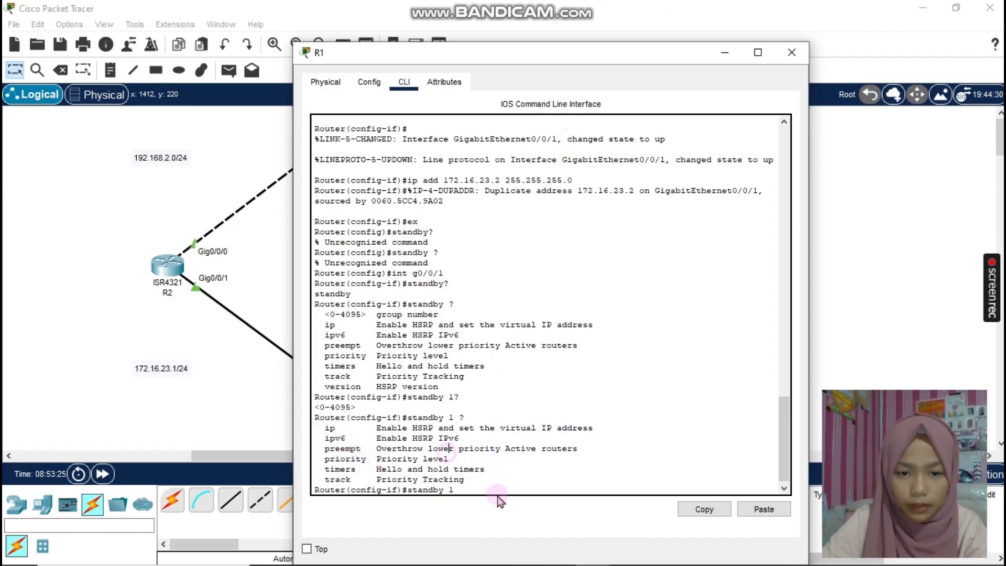
# Set the virtual IP address of standby group 1 on R1's g0/0/1 interface to 172.16.23.254.
pyautogui.write('ip')
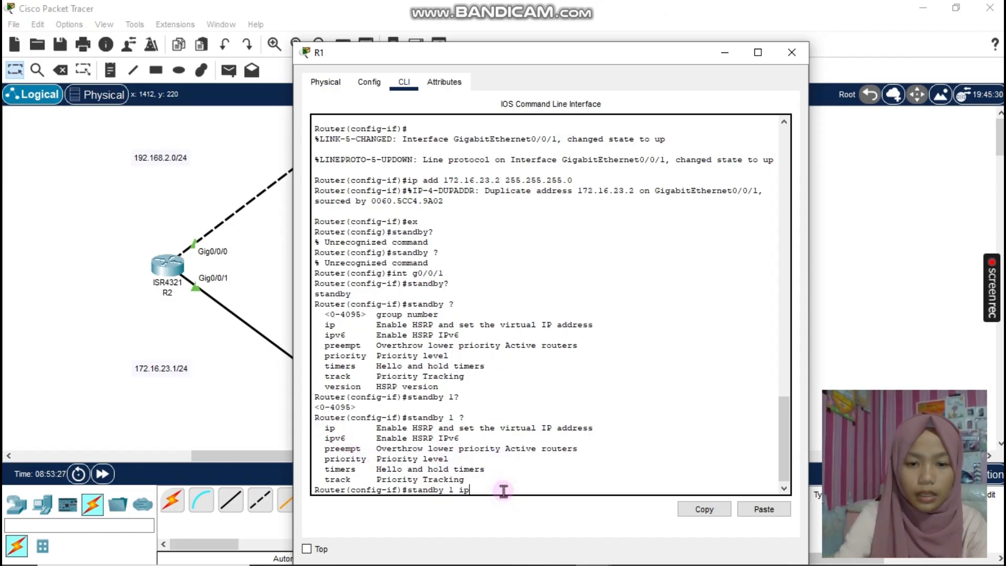
pyautogui.write(' 172')
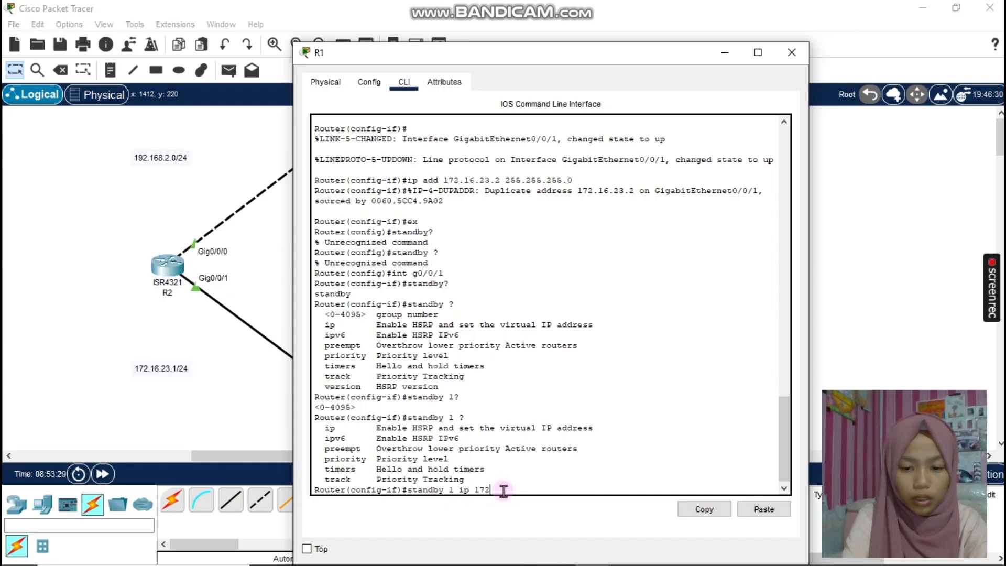
pyautogui.write('.1')
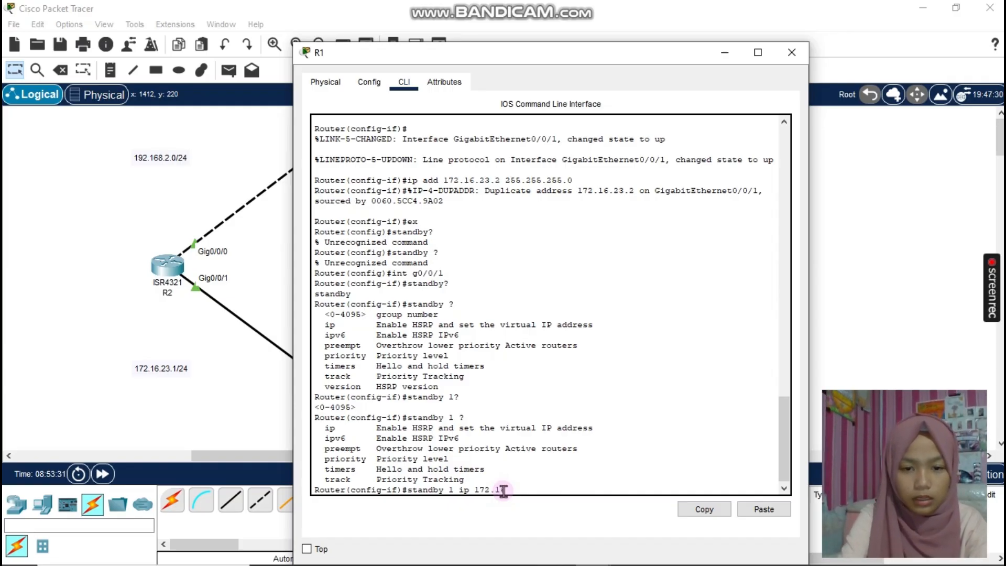
pyautogui.write('.23.254')
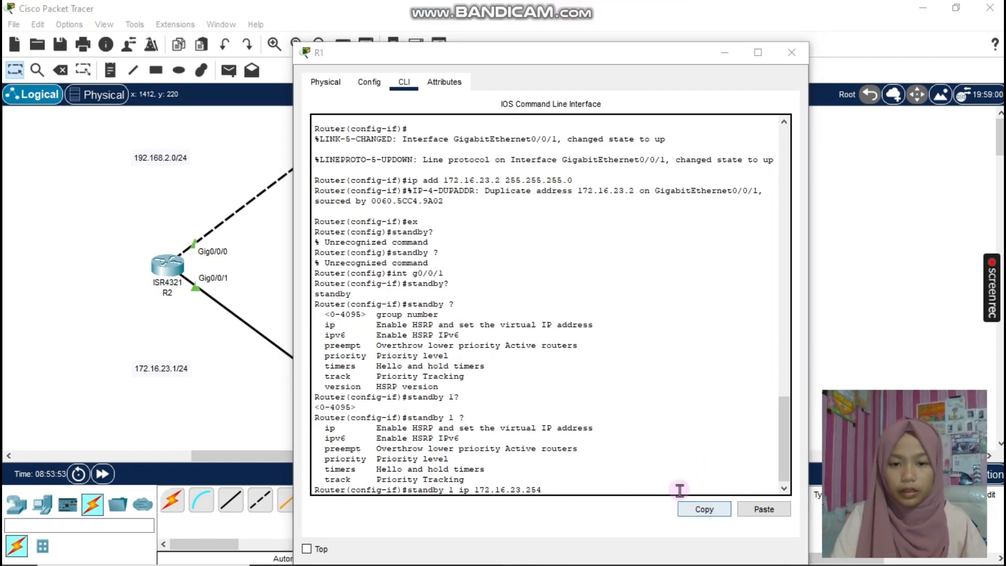
pyautogui.click(679, 490)
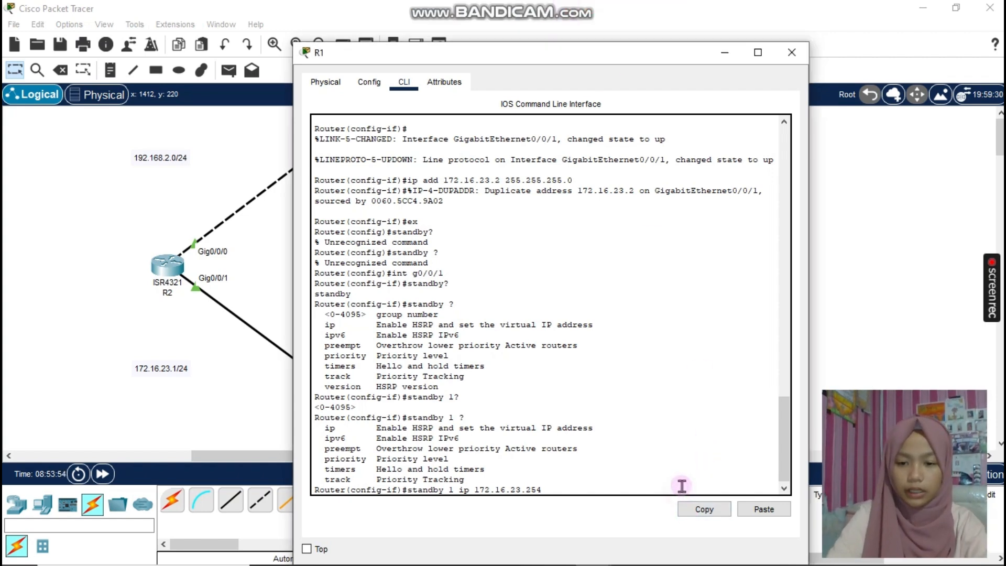
pyautogui.press('Return')
# Set the priority of standby group 1 on R1's g0/0/1 interface to 150.
pyautogui.write('stan')
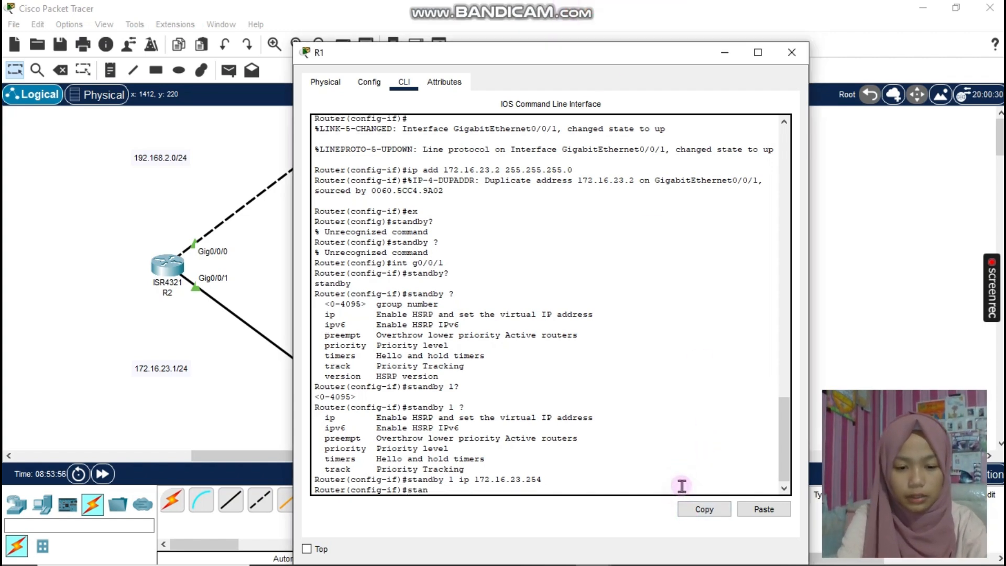
pyautogui.write('d')
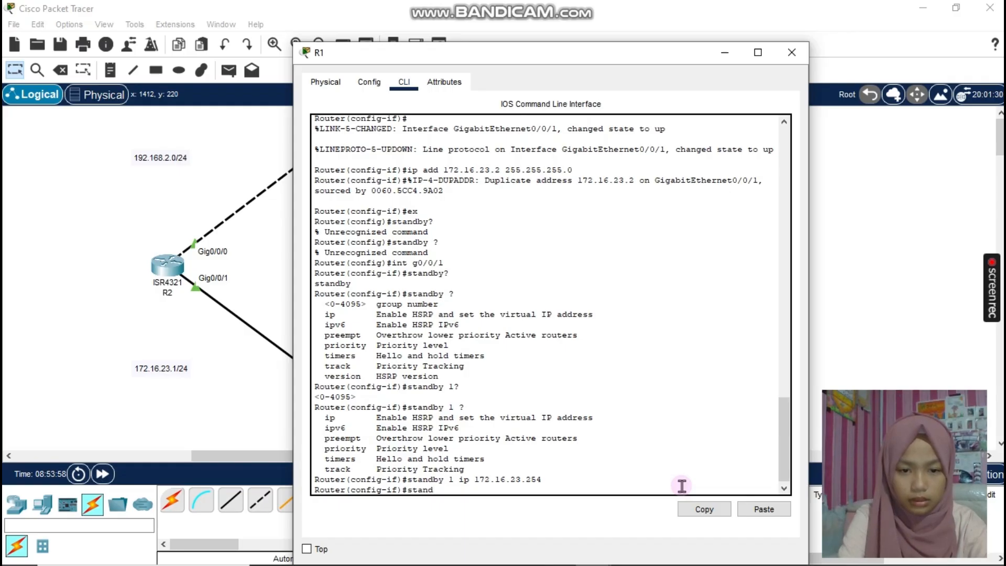
pyautogui.write('by ')
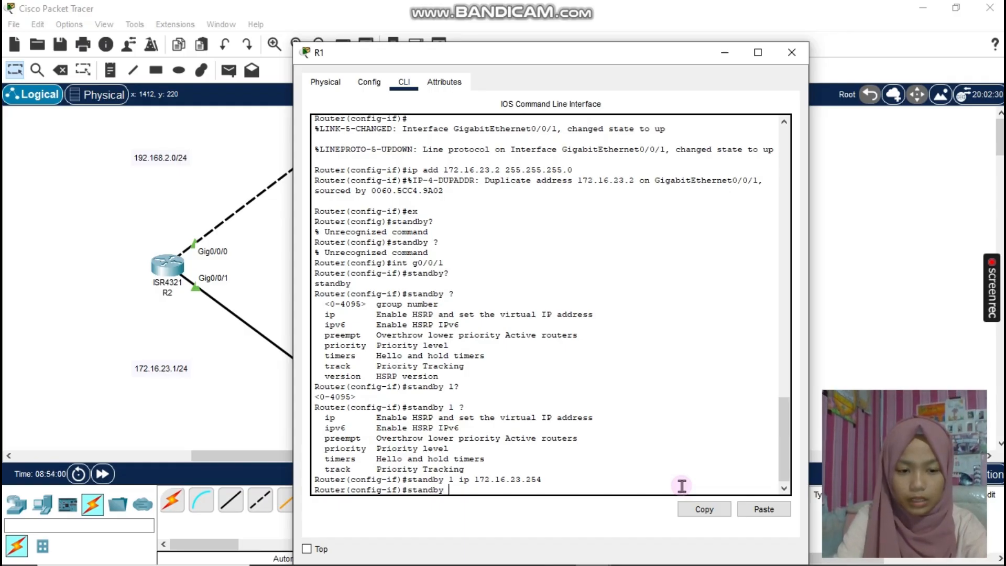
pyautogui.write('1')
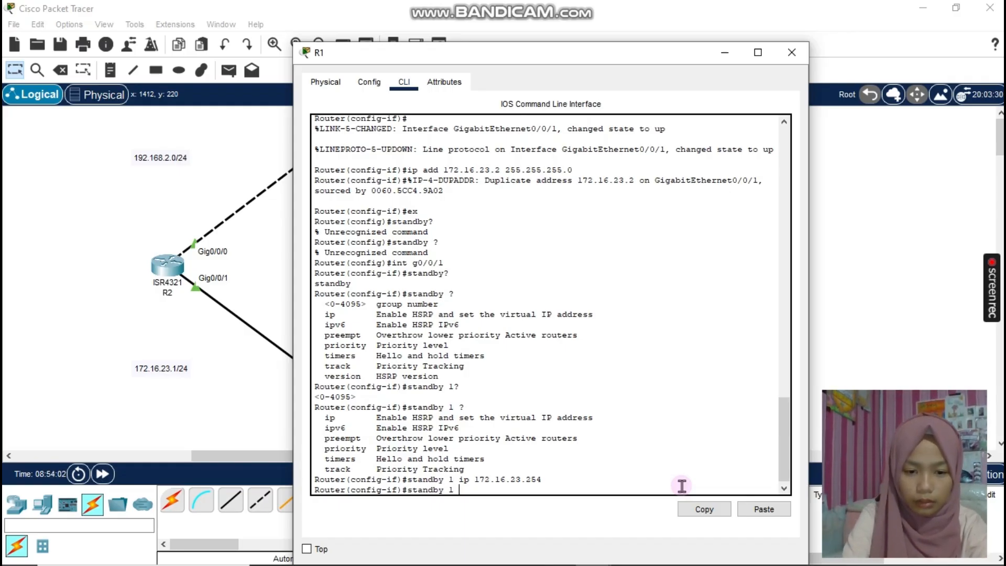
pyautogui.write(' pri')
pyautogui.press('Tab')
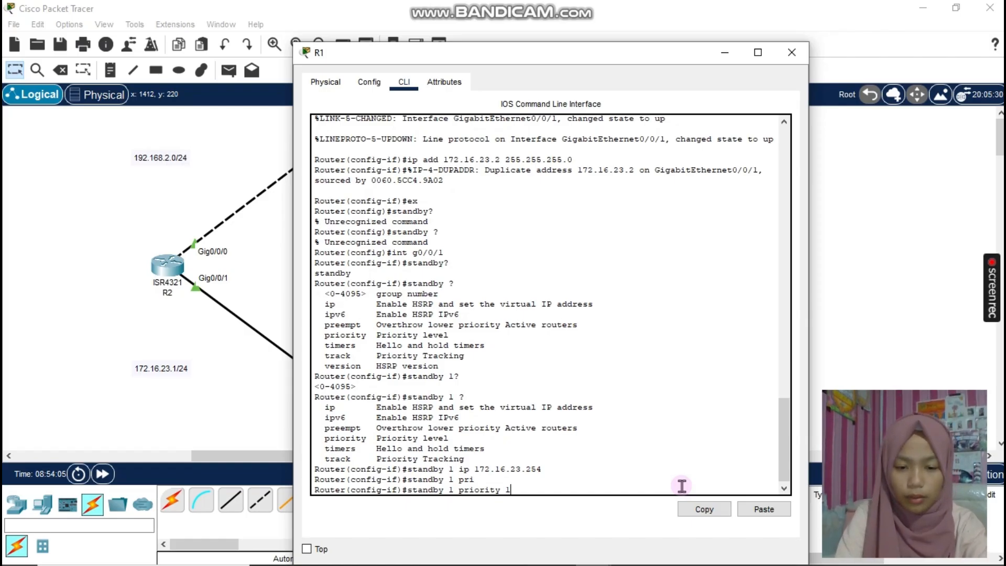
pyautogui.press('Return')
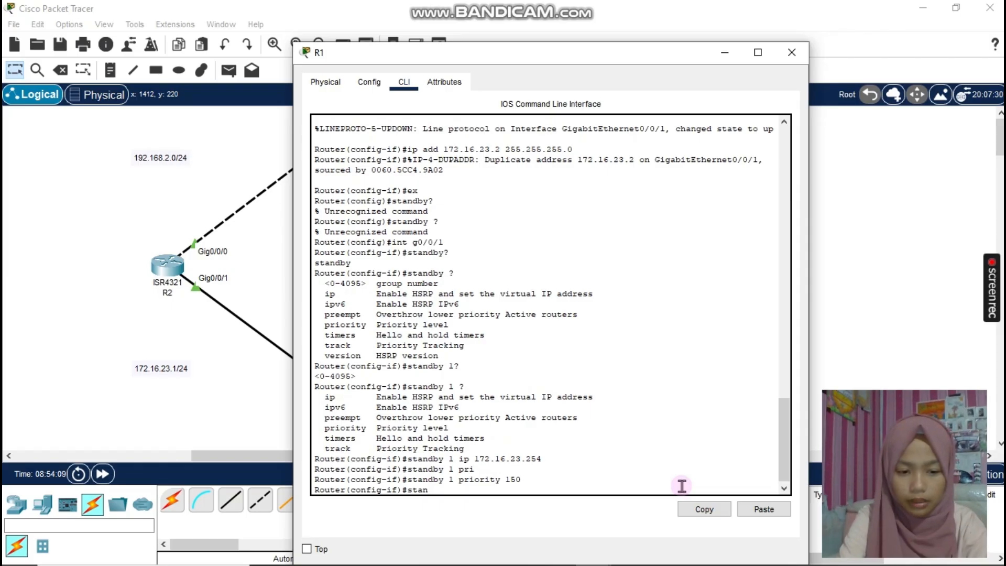
# Enable preempt for standby group 1 on R1's g0/0/1 interface.
pyautogui.write('standby 1')
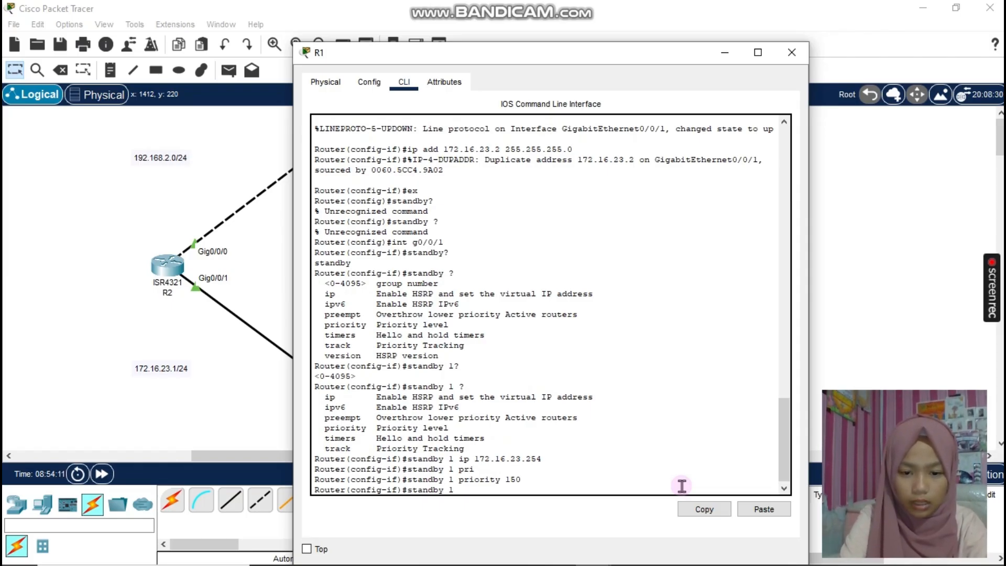
pyautogui.write(' pre')
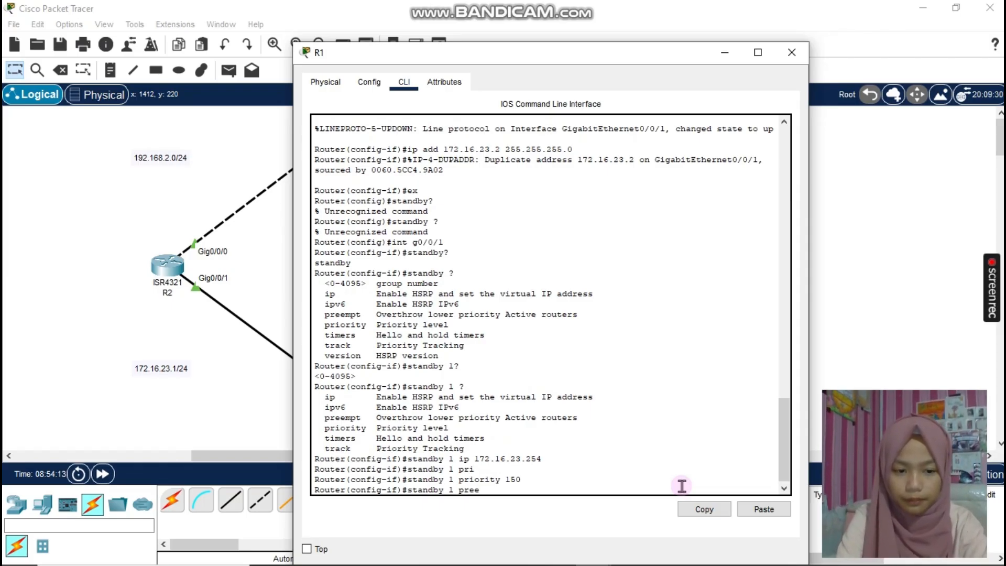
pyautogui.write('e')
pyautogui.press('Tab')
pyautogui.press('Return')
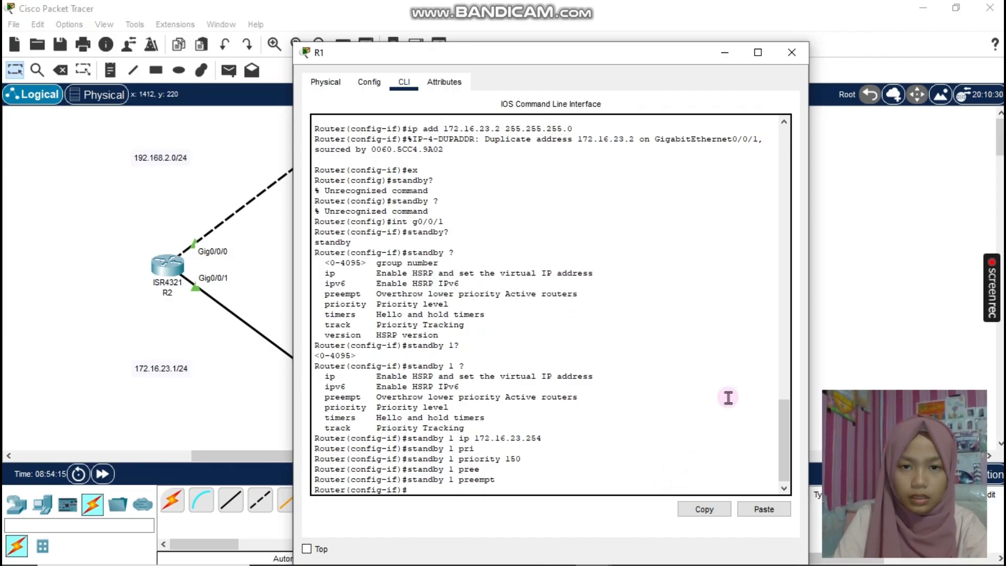
# Open R2's command line, enter its g0/0/1 interface configuration and set the standby group 1 virtual IP to 172.16.23.254.
pyautogui.moveTo(566, 5)
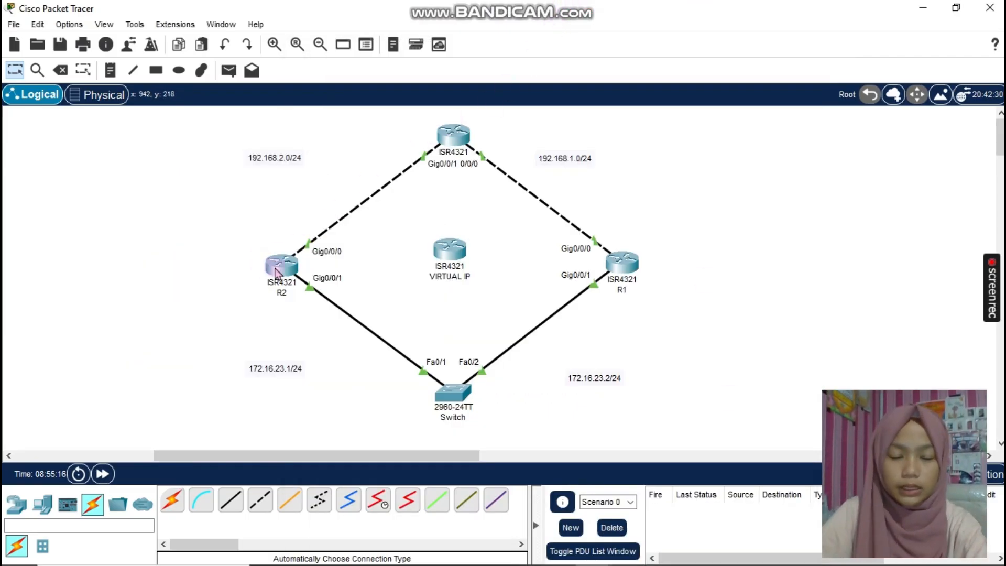
pyautogui.click(295, 273)
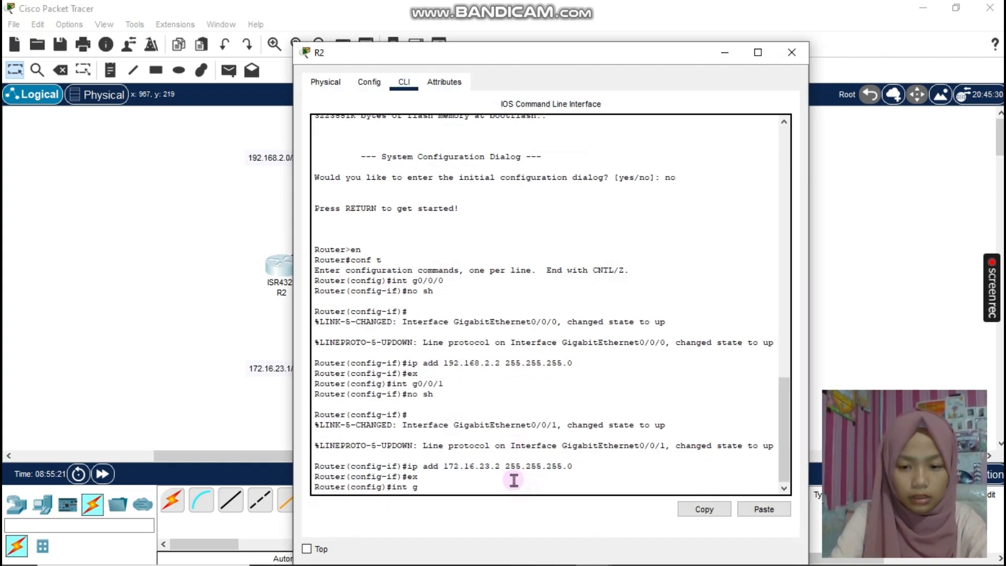
pyautogui.press('Return')
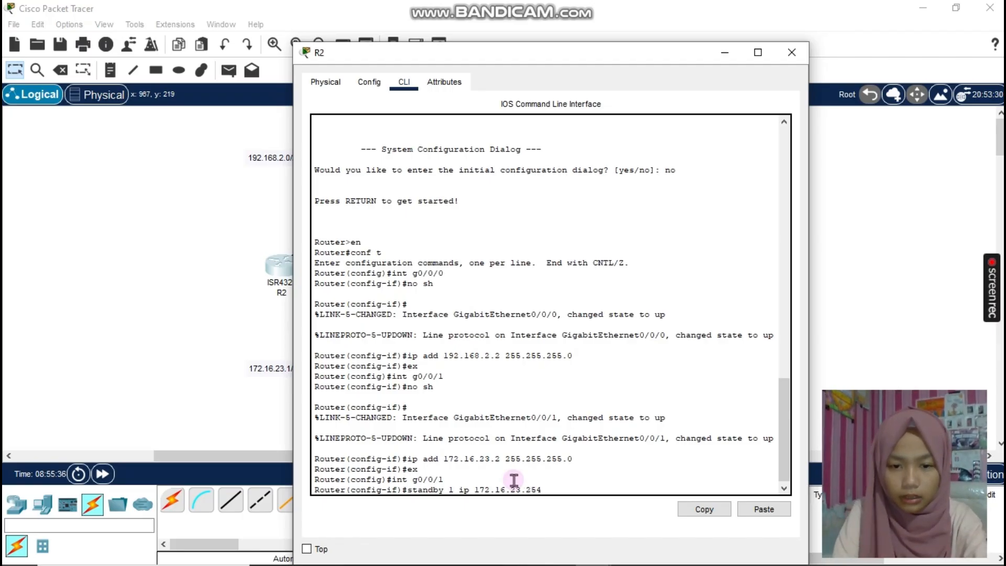
pyautogui.press('Return')
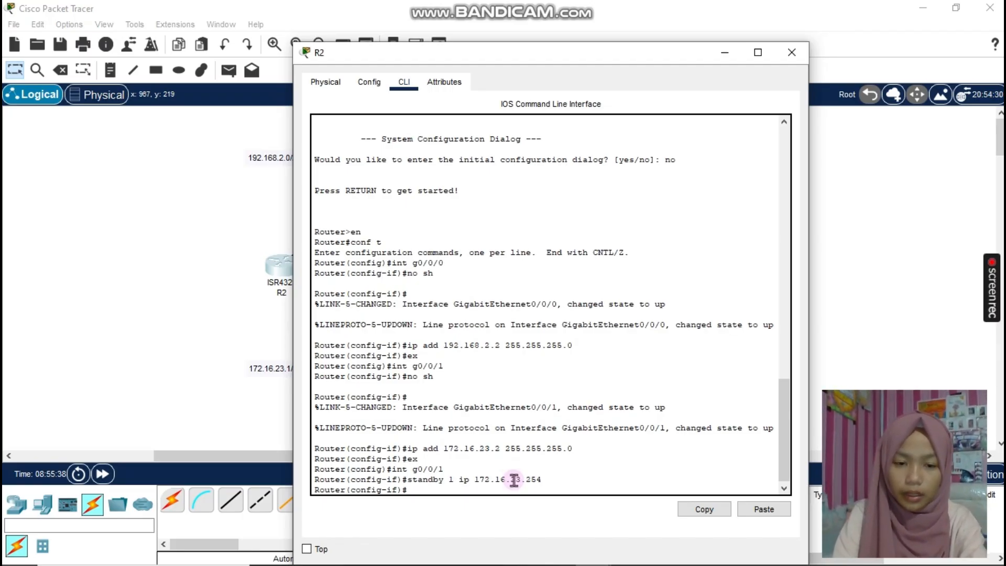
# Enable preempt for standby group 1 on R2's g0/0/1 interface.
pyautogui.write('stand')
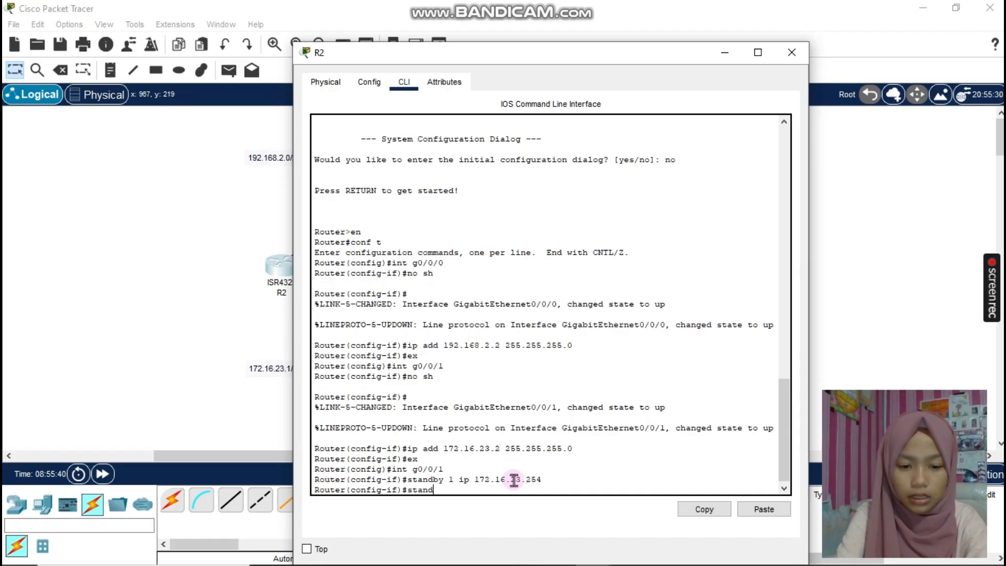
pyautogui.write('b')
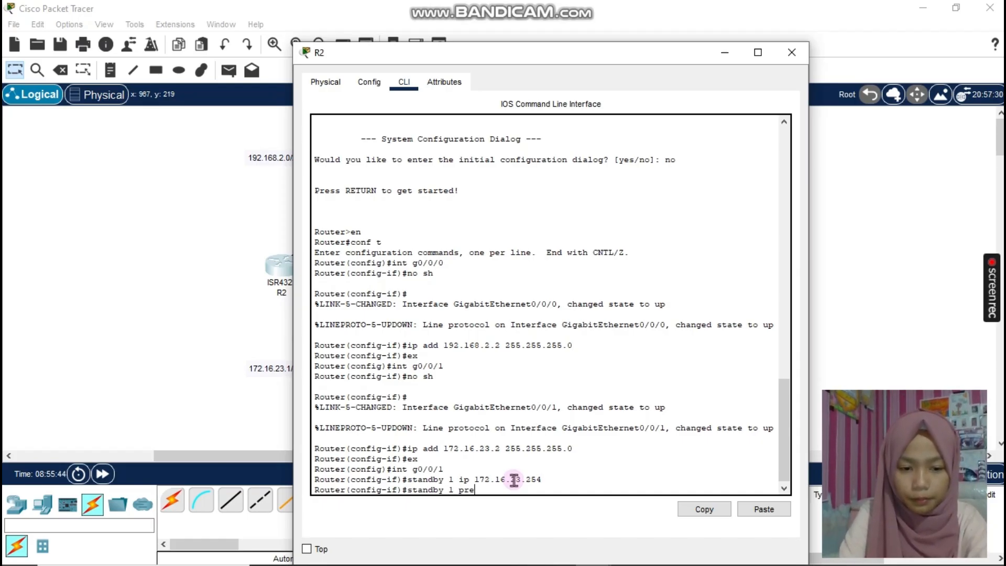
pyautogui.write('y 1 pre')
pyautogui.press('Tab')
pyautogui.press('Return')
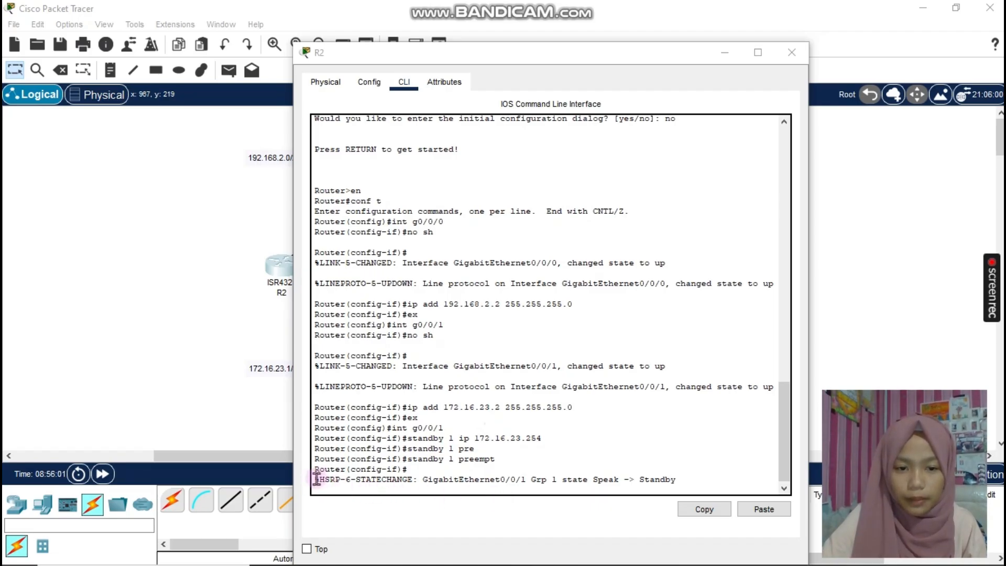
# Examine the HSRP state-change message in R2's command line and return to the interface configuration prompt.
pyautogui.moveTo(316, 478); pyautogui.dragTo(678, 481)
pyautogui.click(647, 494)
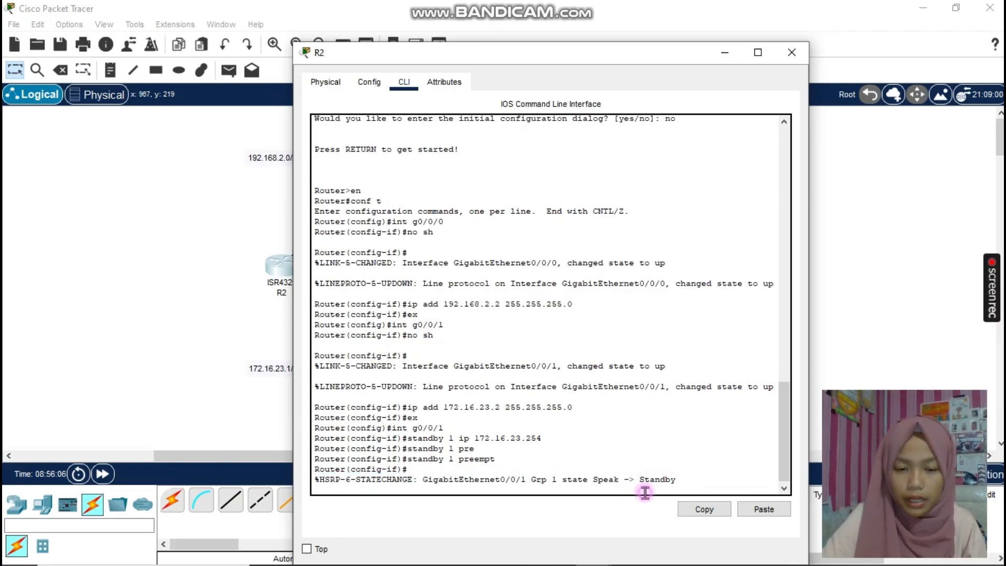
pyautogui.press('Return')
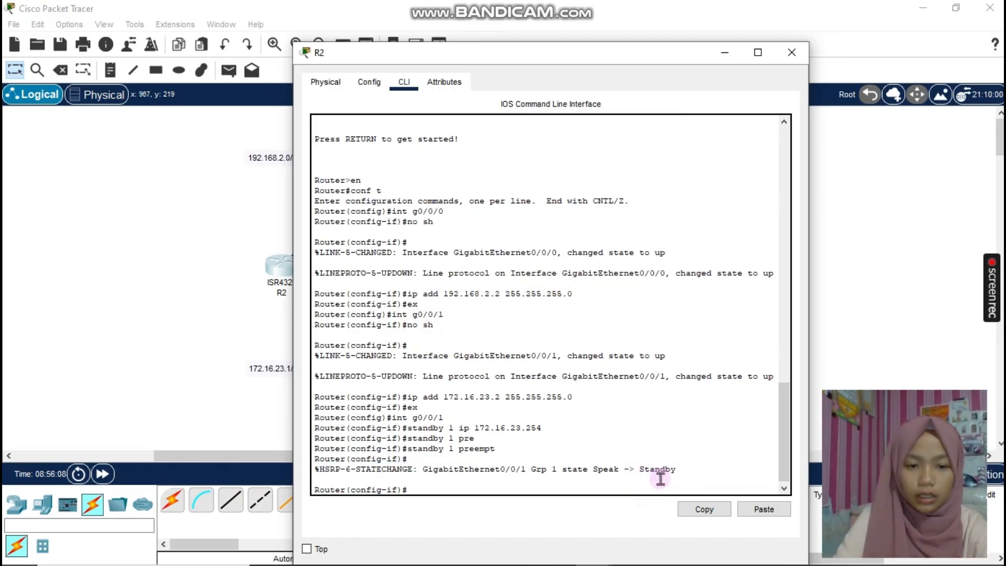
# Display the brief HSRP standby summary on R2 and examine its group 1 state and virtual IP.
pyautogui.write('do ')
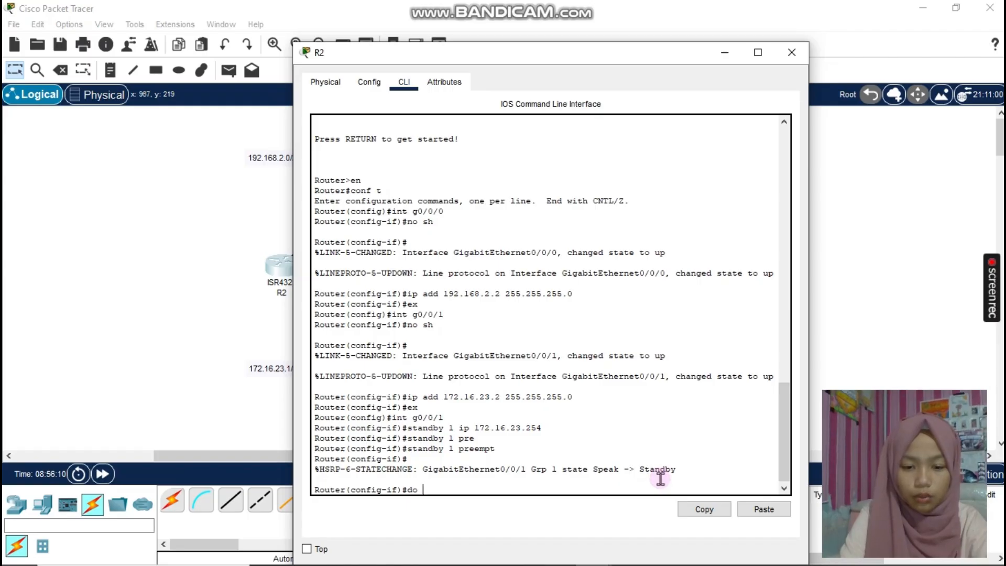
pyautogui.write('sh stan')
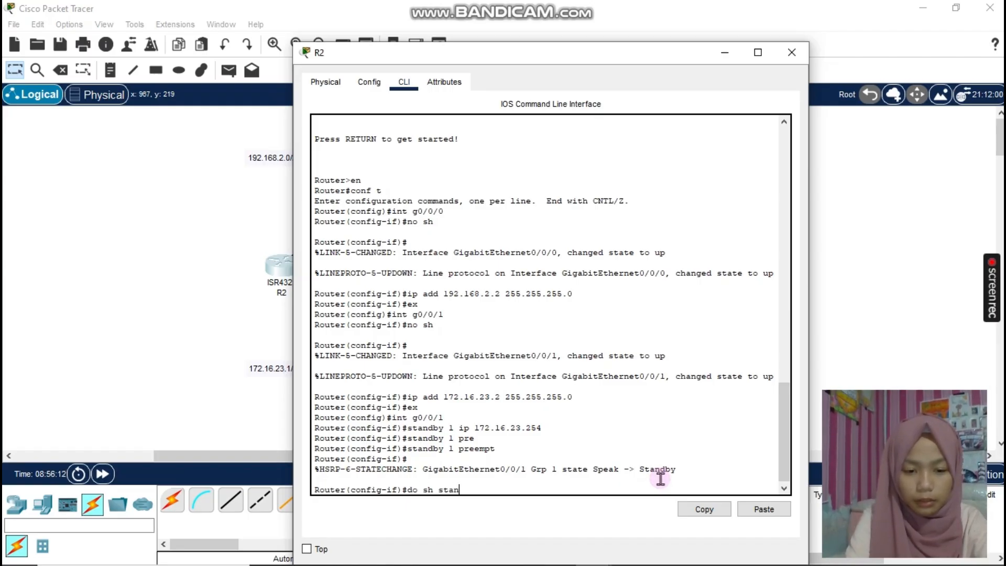
pyautogui.write('dby br')
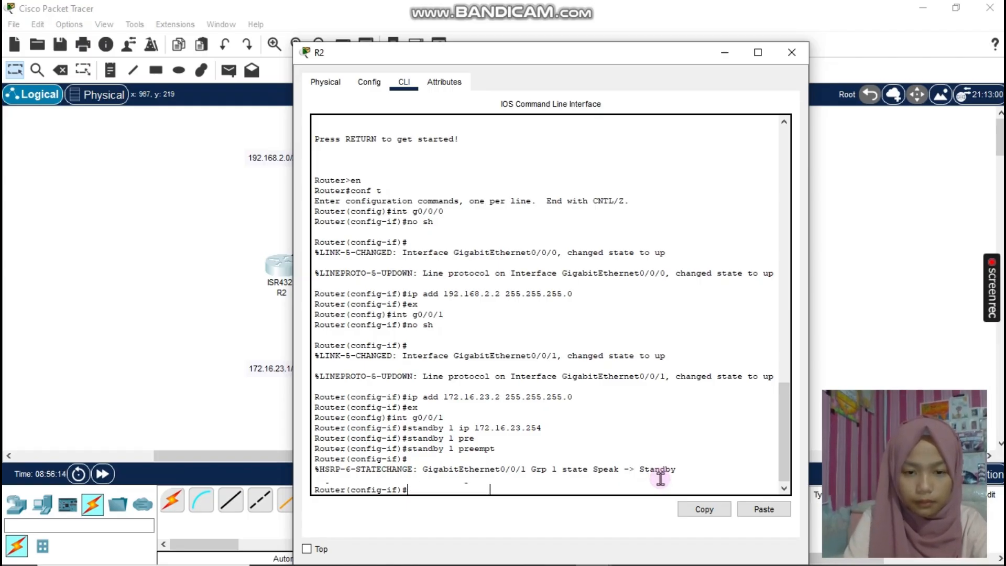
pyautogui.press('Return')
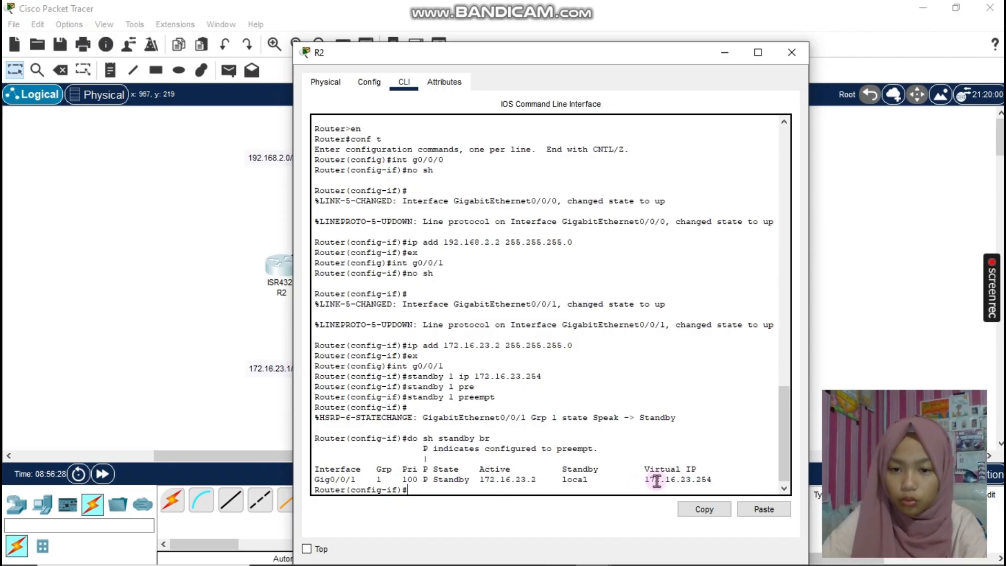
pyautogui.moveTo(669, 481); pyautogui.dragTo(719, 481)
pyautogui.click(710, 454)
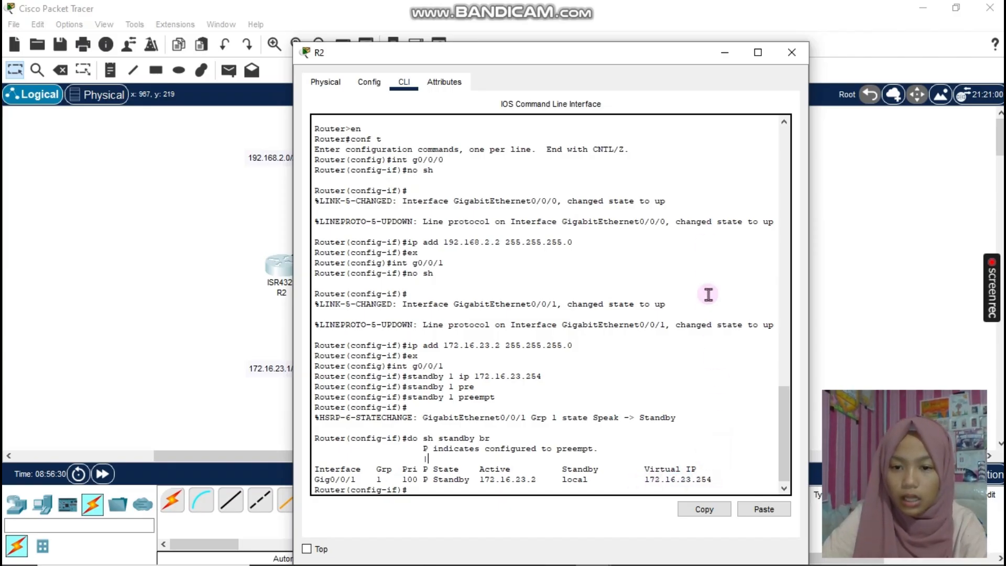
pyautogui.click(792, 52)
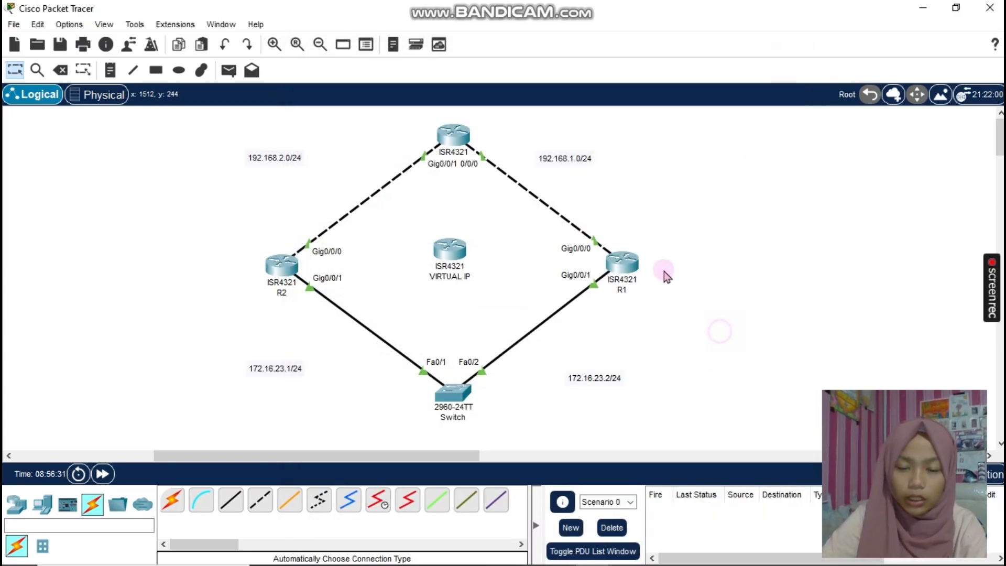
# Compare the HSRP state-change messages in R1's command line with R2's standby summary.
pyautogui.click(626, 265)
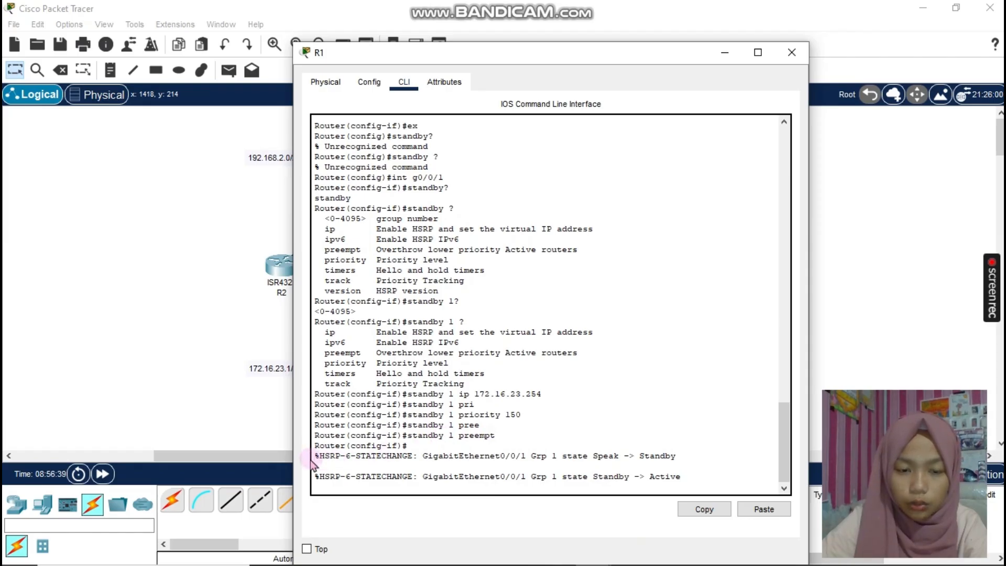
pyautogui.click(250, 301)
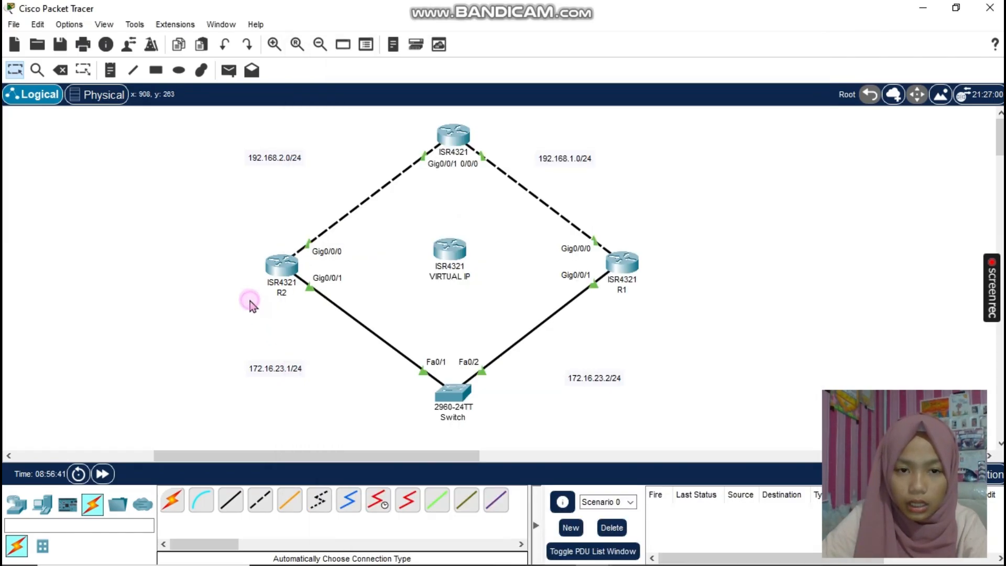
pyautogui.click(293, 267)
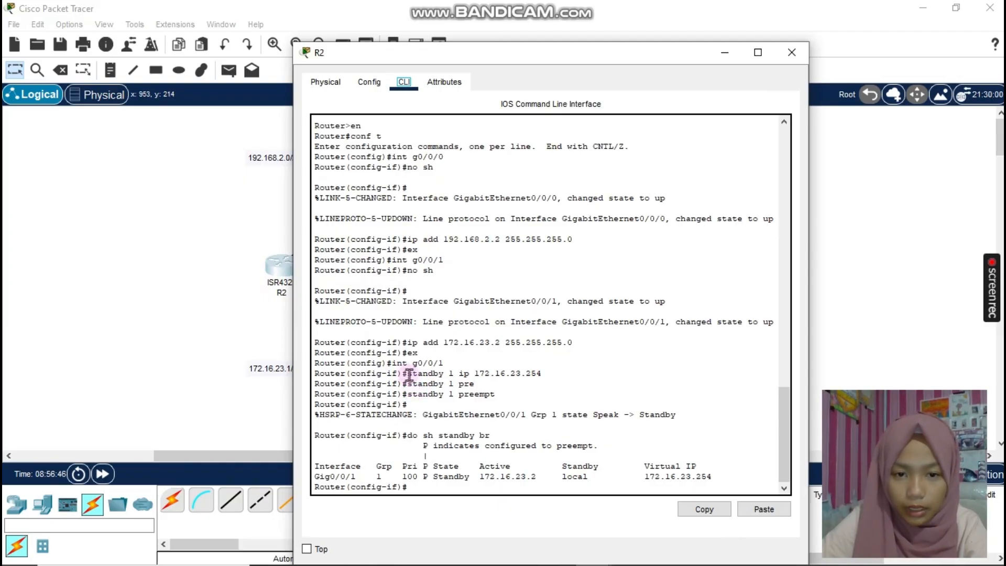
pyautogui.click(791, 53)
pyautogui.click(642, 279)
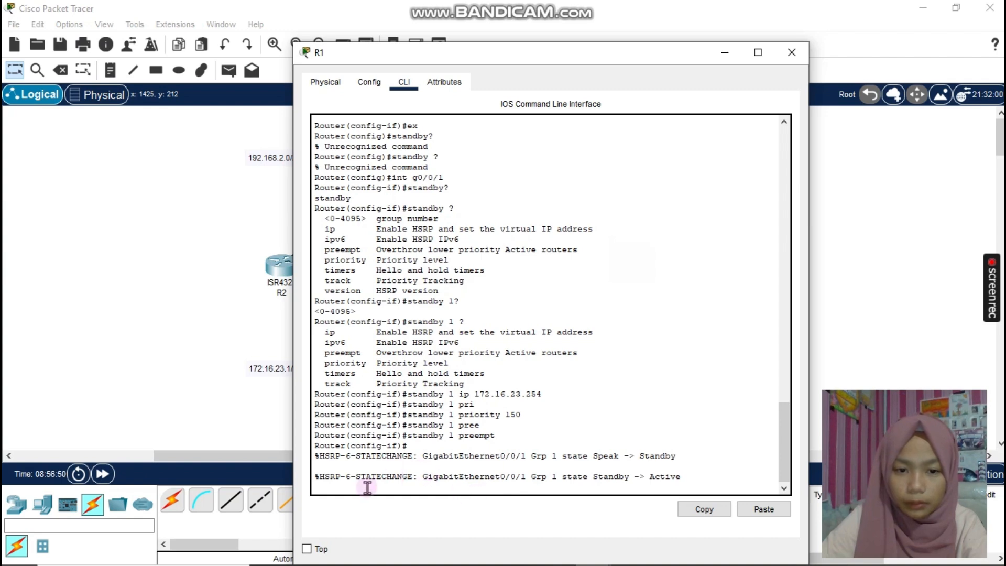
pyautogui.moveTo(315, 479); pyautogui.dragTo(681, 490)
pyautogui.click(681, 491)
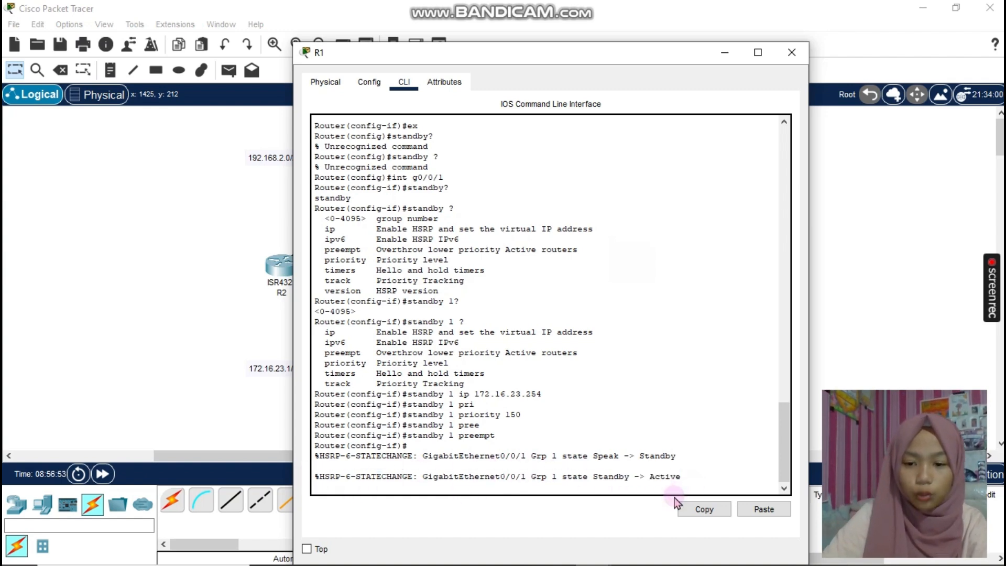
pyautogui.press('Return')
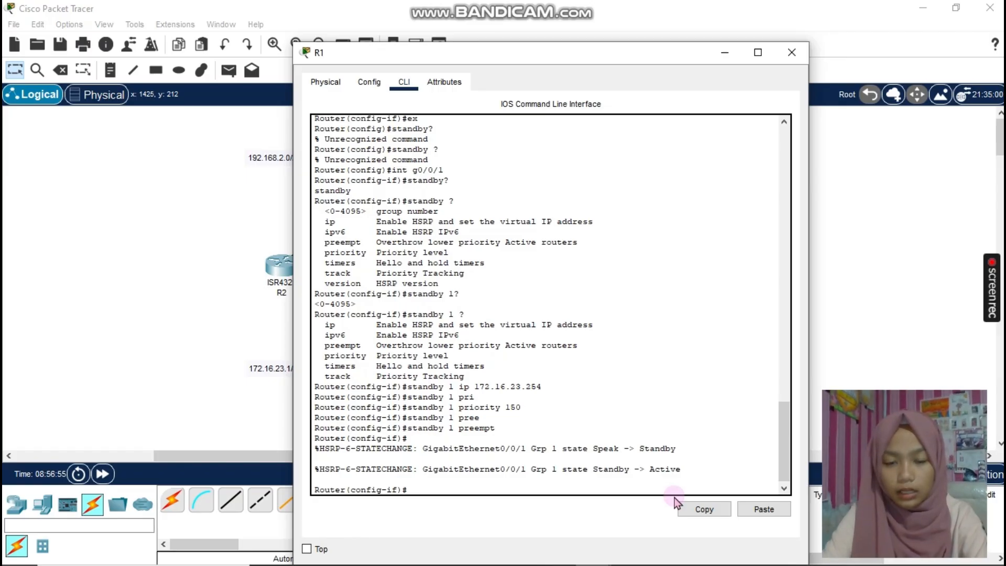
pyautogui.click(791, 53)
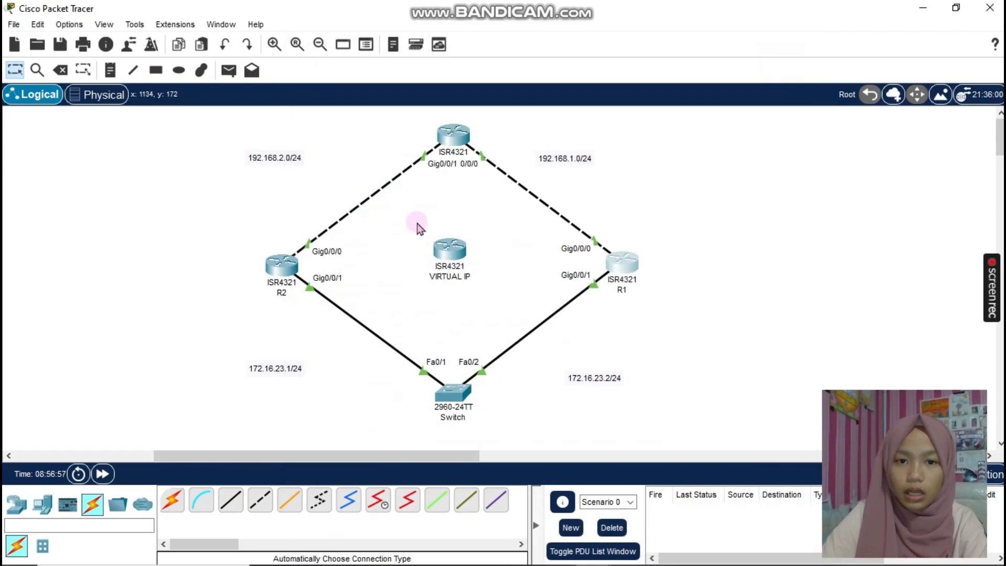
pyautogui.click(309, 262)
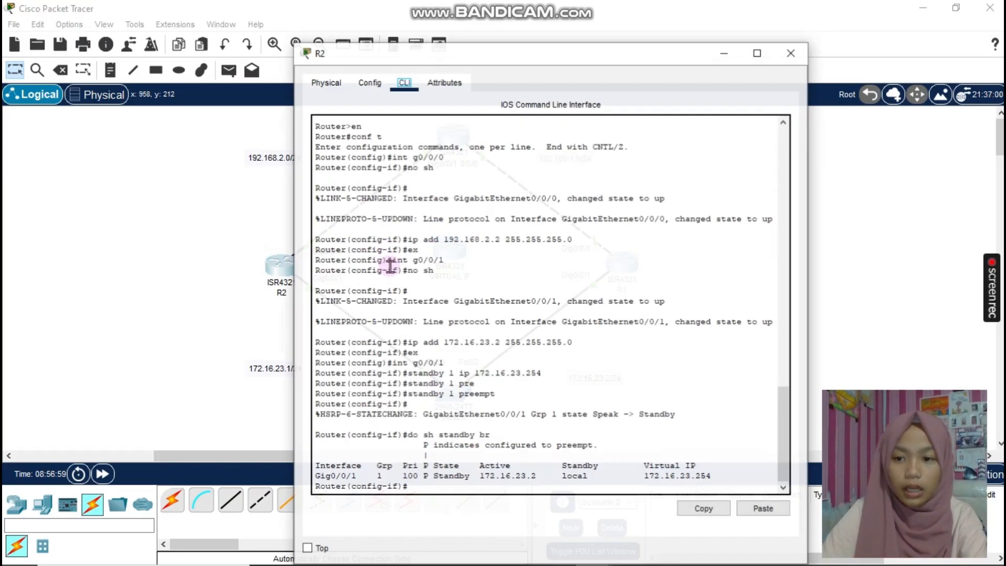
pyautogui.scroll(5, 555, 393)
pyautogui.scroll(-5, 555, 392)
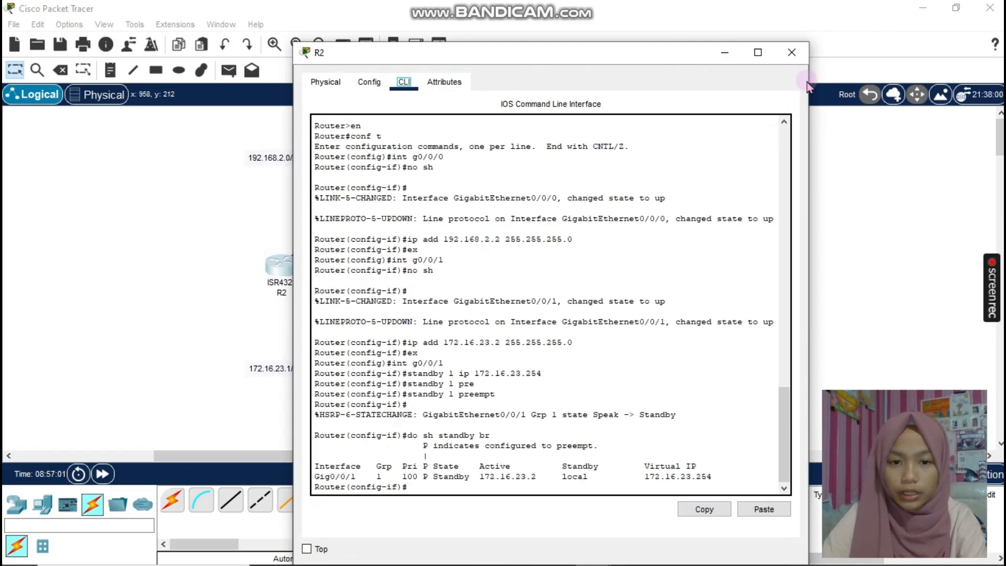
pyautogui.click(792, 53)
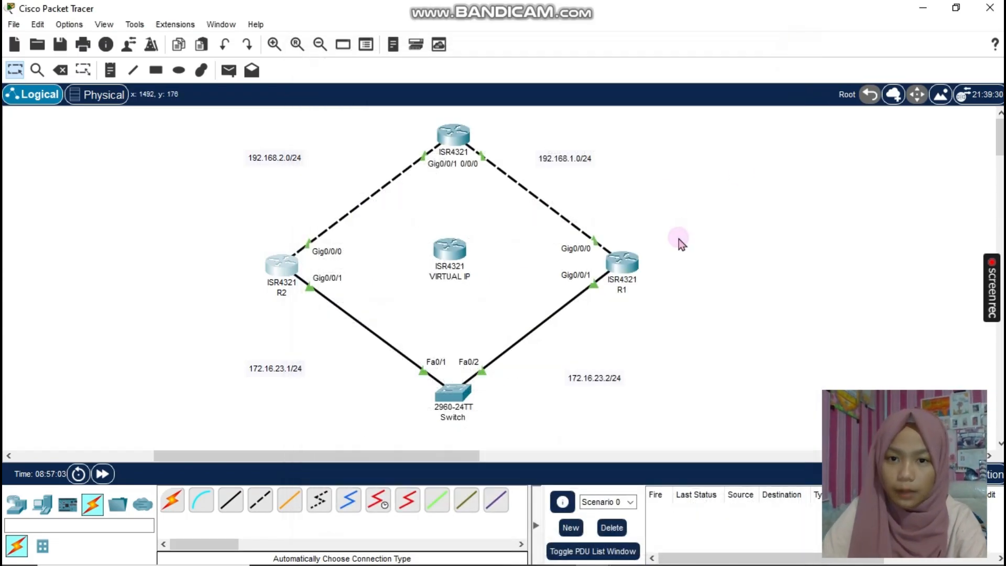
# Display the brief HSRP standby summary on R1 and examine its priority, state and virtual IP.
pyautogui.click(639, 268)
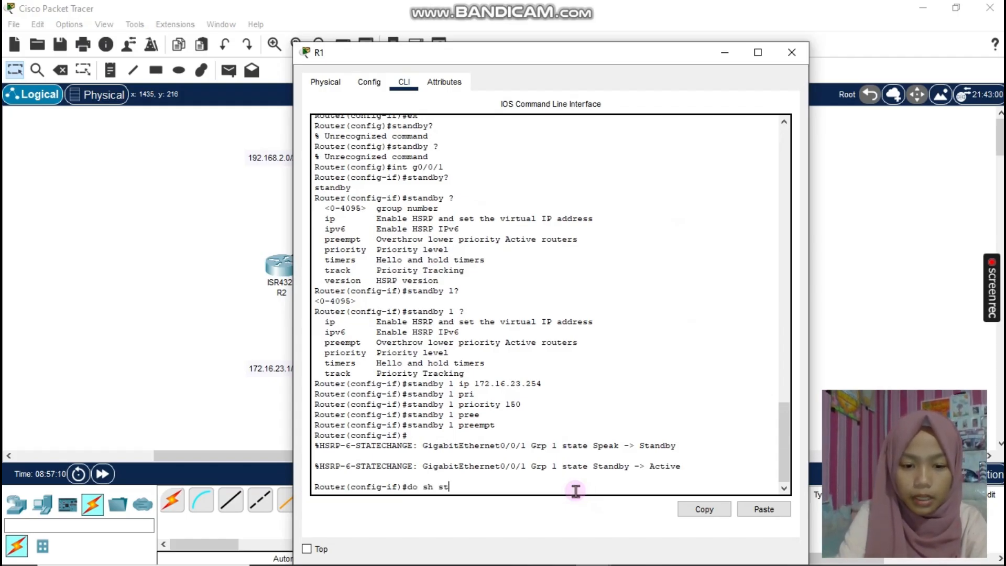
pyautogui.write('do sh stand ')
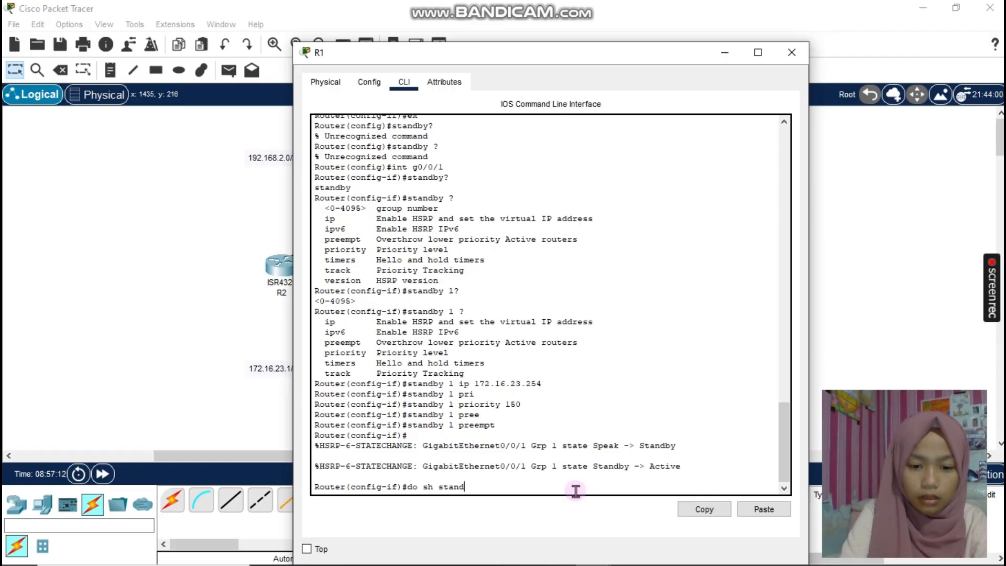
pyautogui.write('by b')
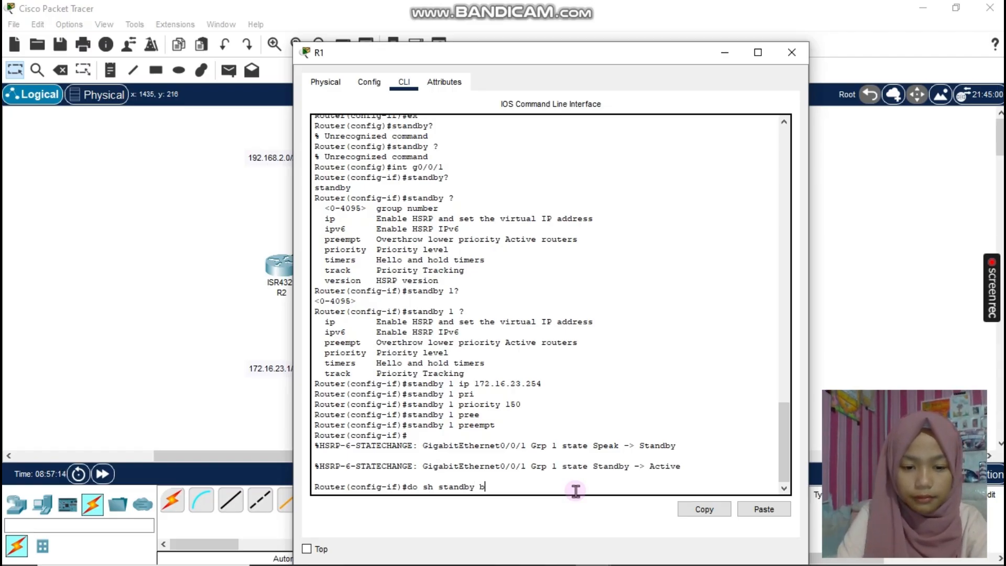
pyautogui.write('r')
pyautogui.press('Return')
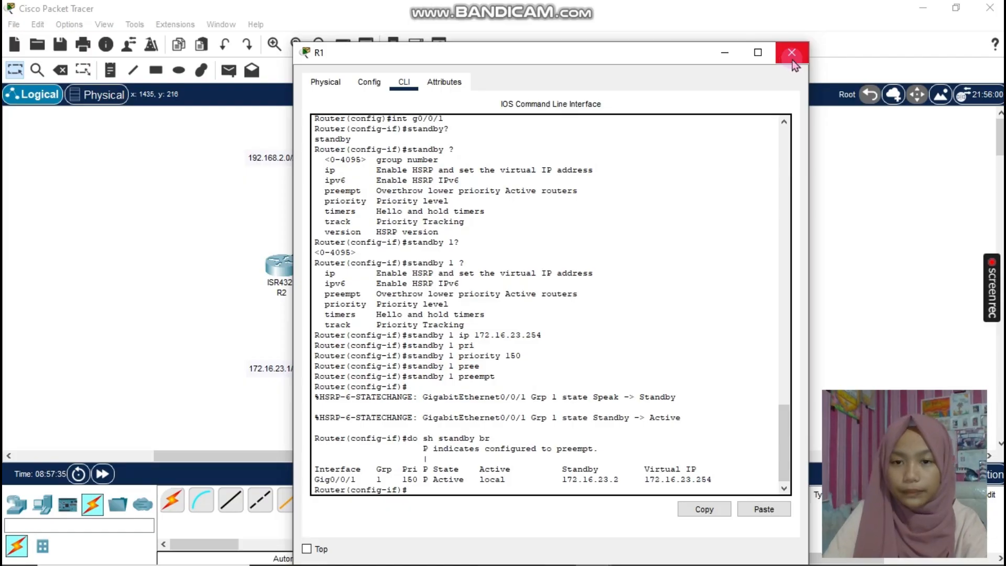
pyautogui.click(568, 10)
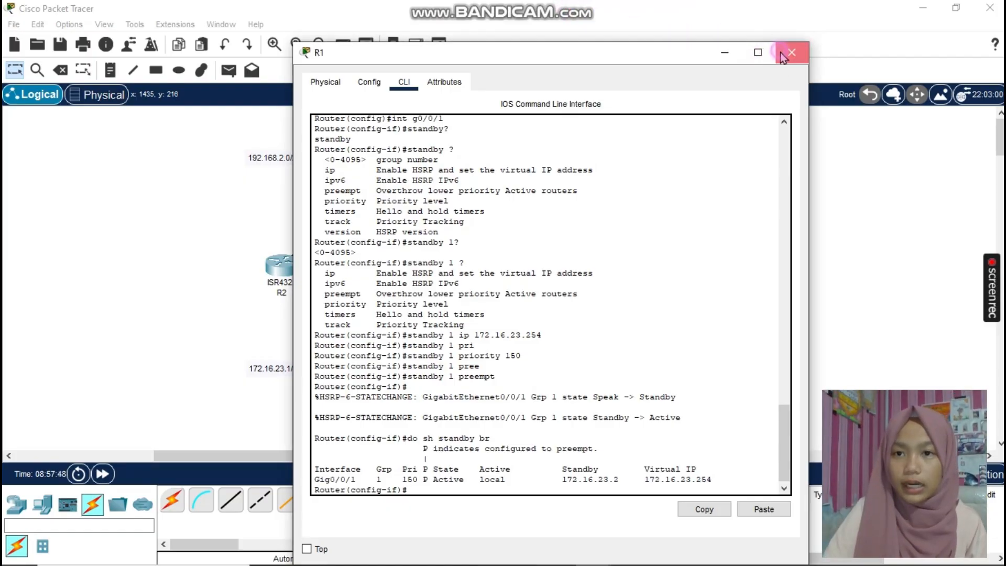
pyautogui.click(792, 52)
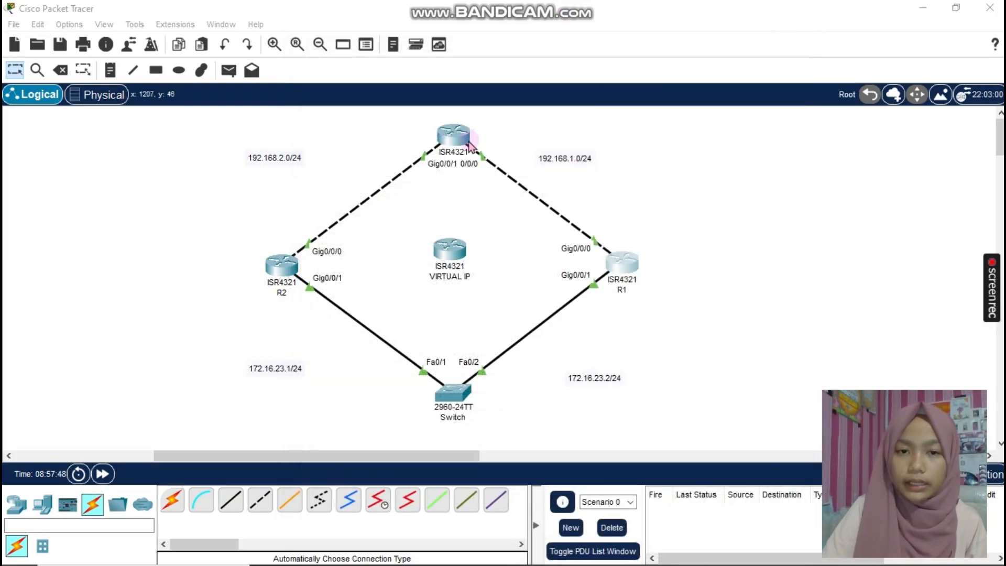
# Clear the leftover standby entry in the ISP router's command line and shift the 172.16.23.2/24 label slightly upward in the topology.
pyautogui.click(462, 141)
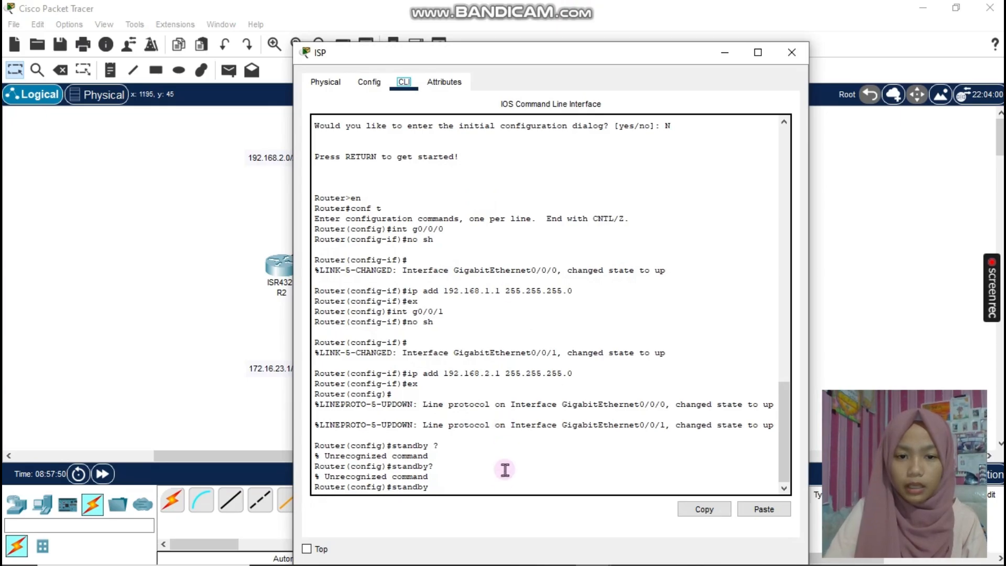
pyautogui.press('Return')
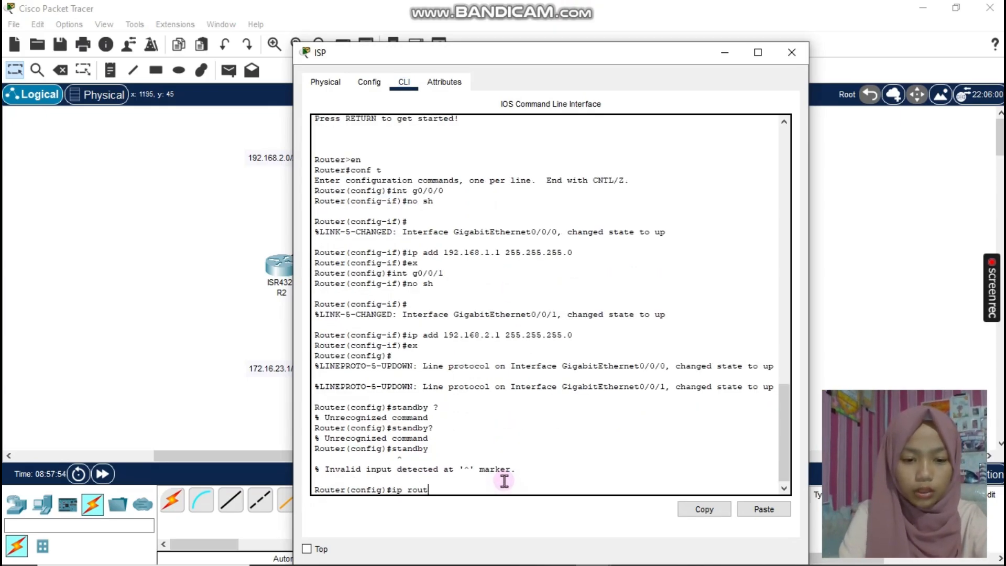
pyautogui.click(792, 52)
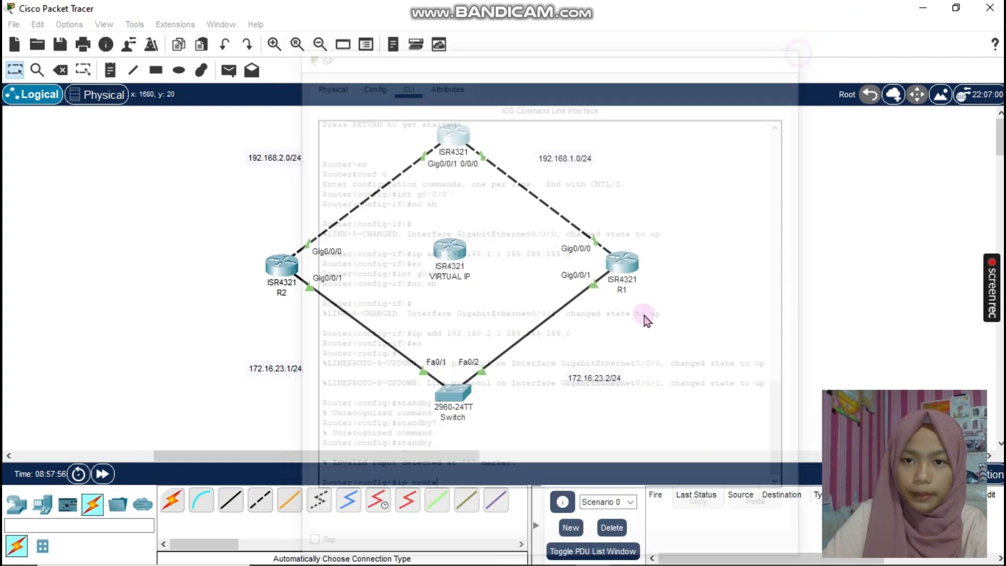
pyautogui.moveTo(587, 383); pyautogui.dragTo(586, 369)
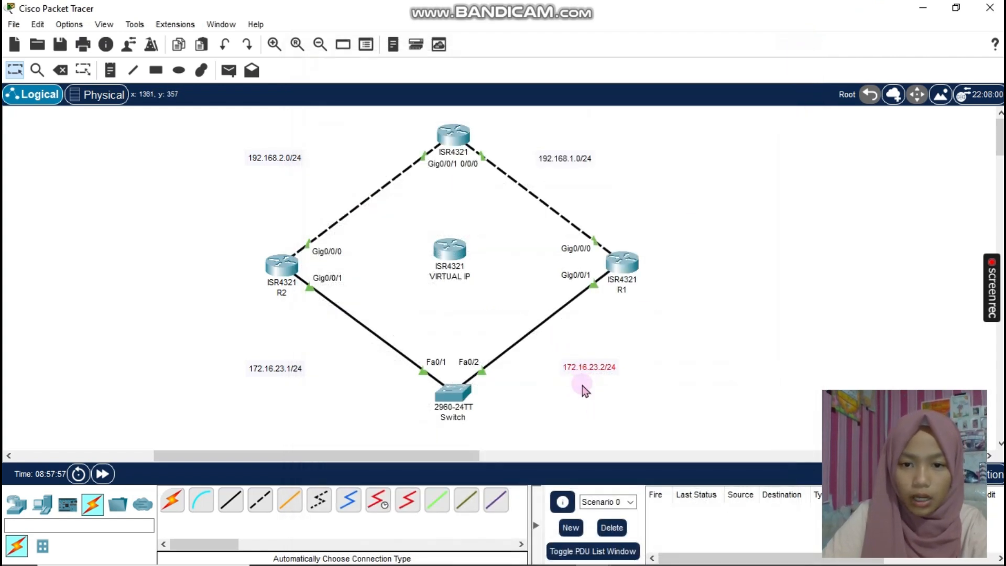
# Try to add a static route on the ISP router to 172.16.23.0 255.255.255.0 via 192.168.1.1.
pyautogui.click(454, 139)
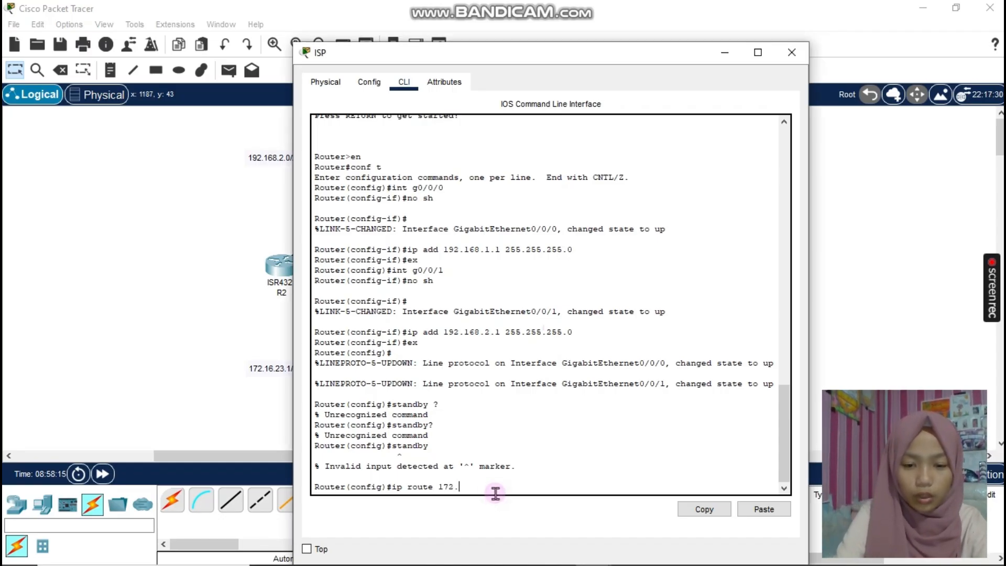
pyautogui.write('172.16.23.0 255.255.255.0')
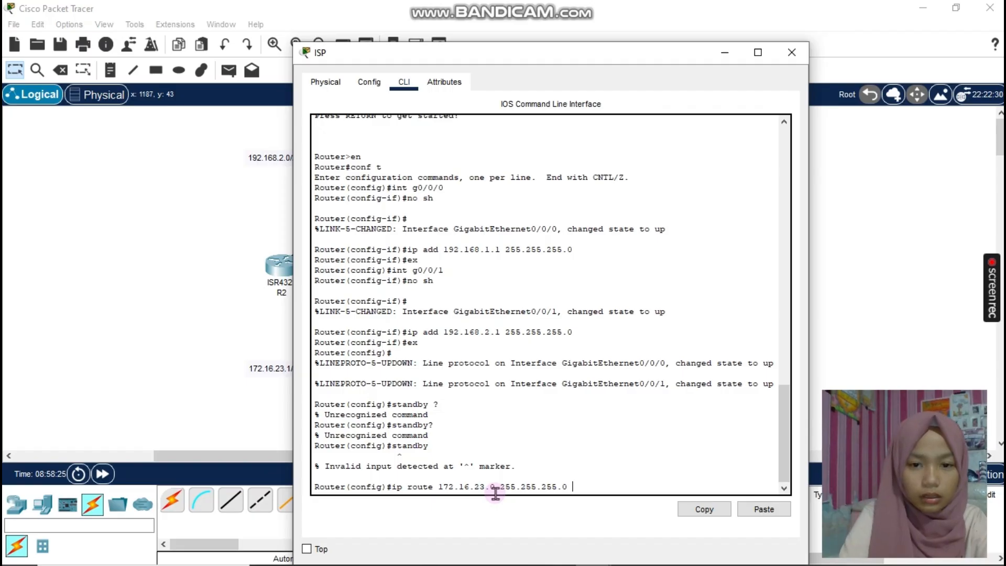
pyautogui.write('192.168')
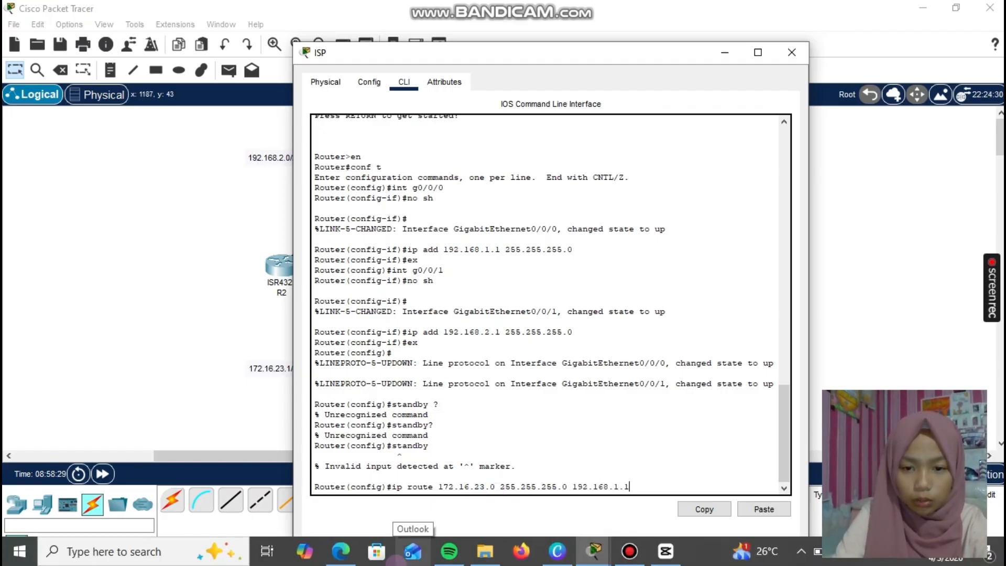
pyautogui.write('.1.1')
pyautogui.press('Return')
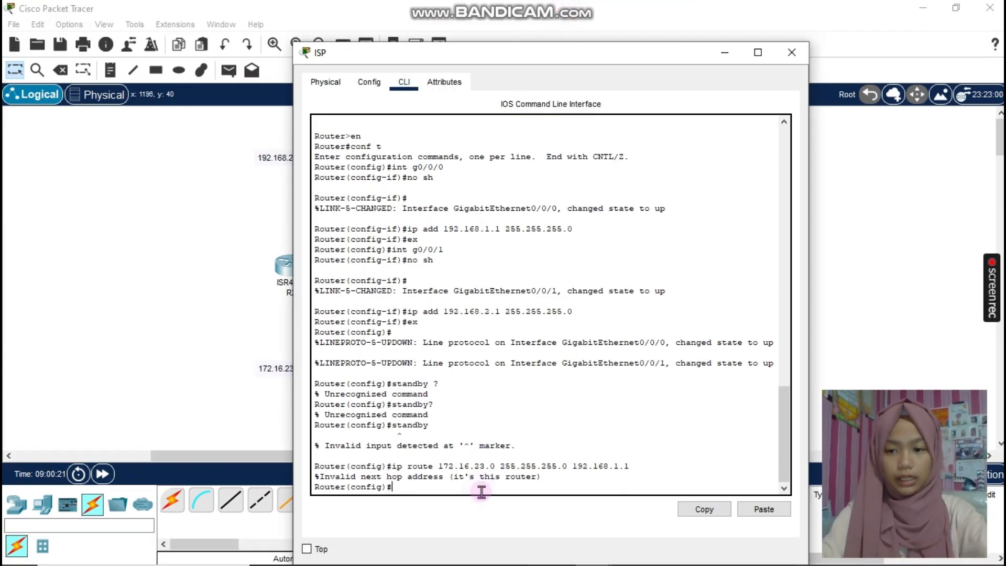
# Add static routes on the ISP router to 172.16.23.0 255.255.255.0 via next hops 192.168.1.2 and 192.168.2.2.
pyautogui.press('Up')
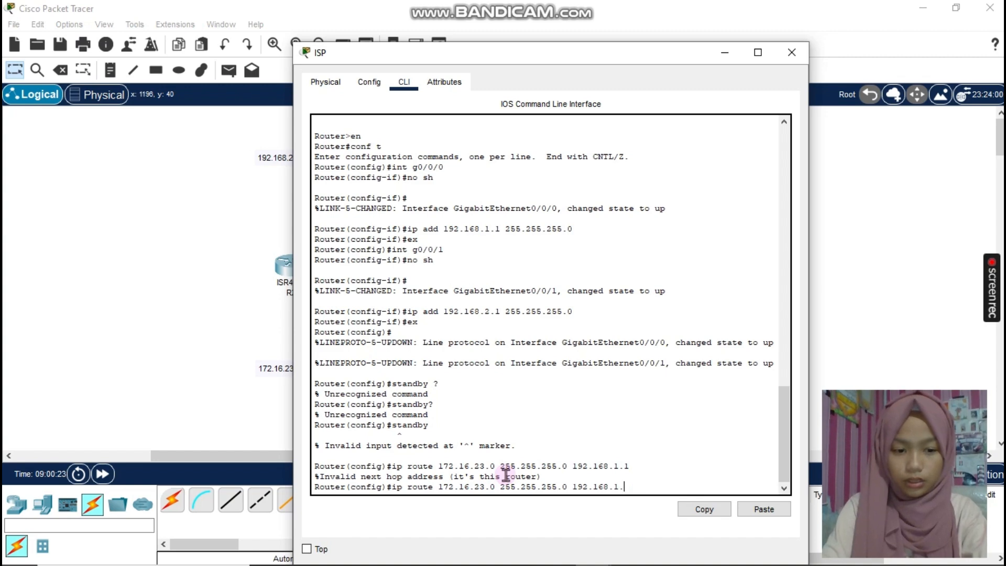
pyautogui.write('2')
pyautogui.press('Return')
pyautogui.press('Up')
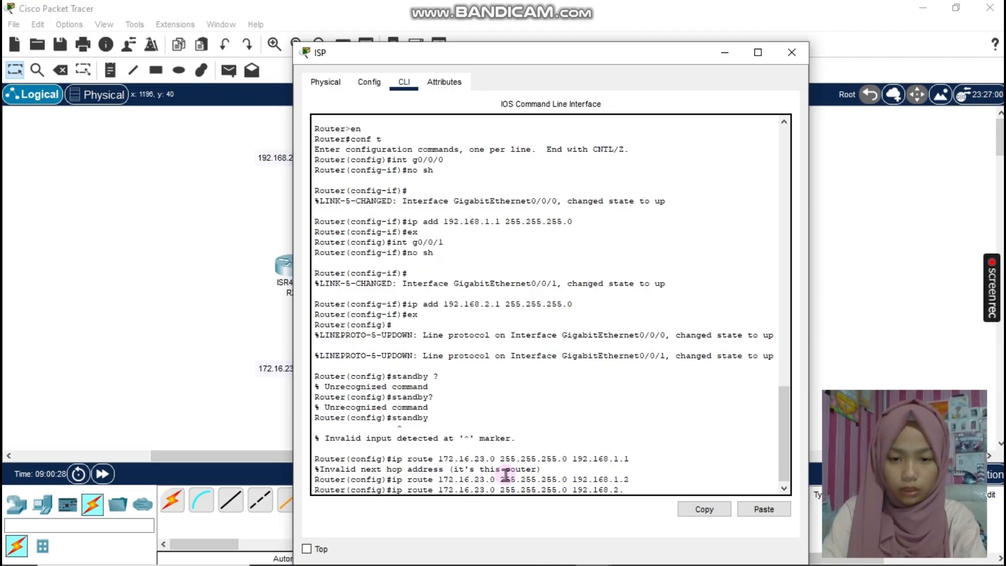
pyautogui.write('2')
pyautogui.press('Return')
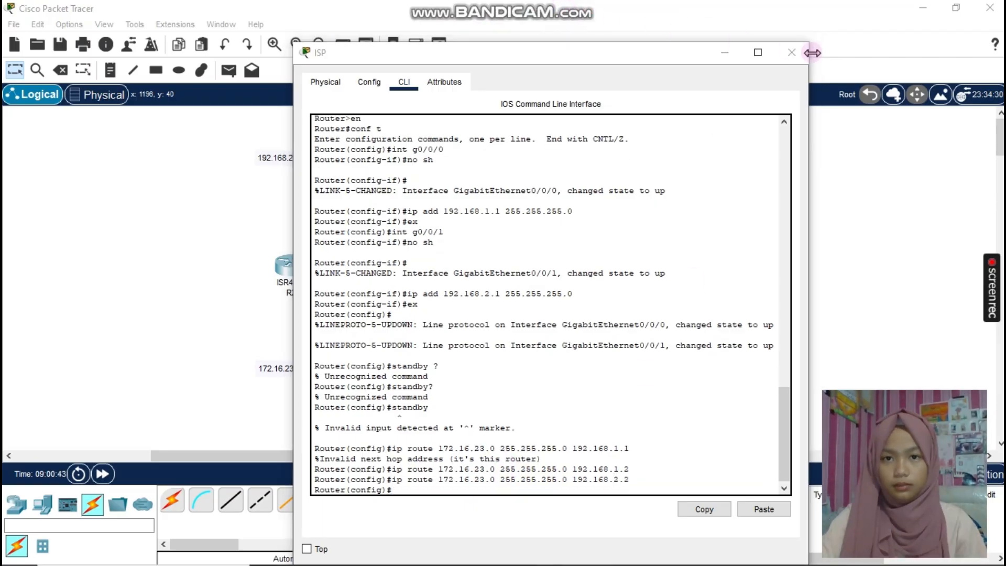
pyautogui.click(791, 52)
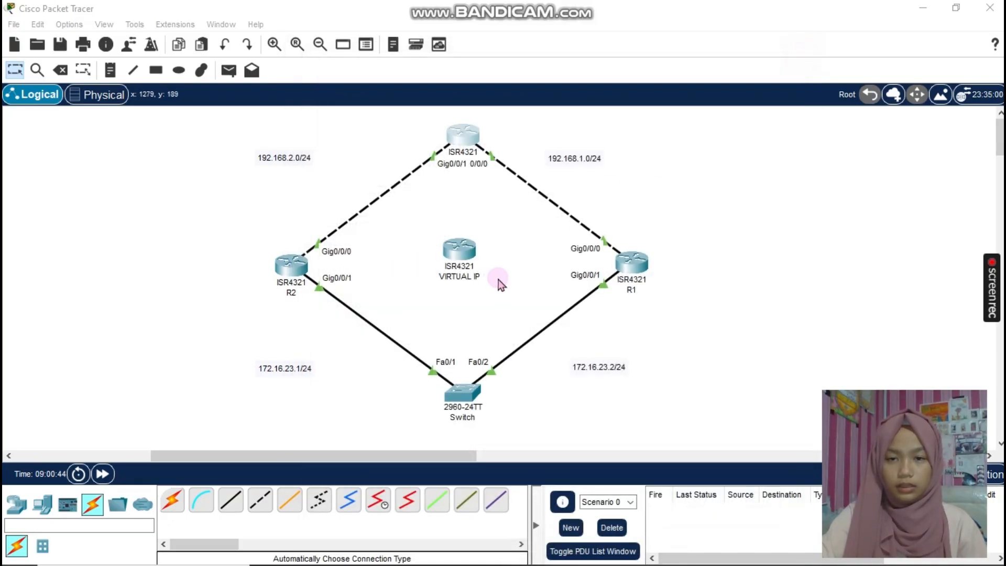
pyautogui.scroll(-5, 503, 278)
pyautogui.scroll(2, 503, 272)
pyautogui.scroll(2, 501, 269)
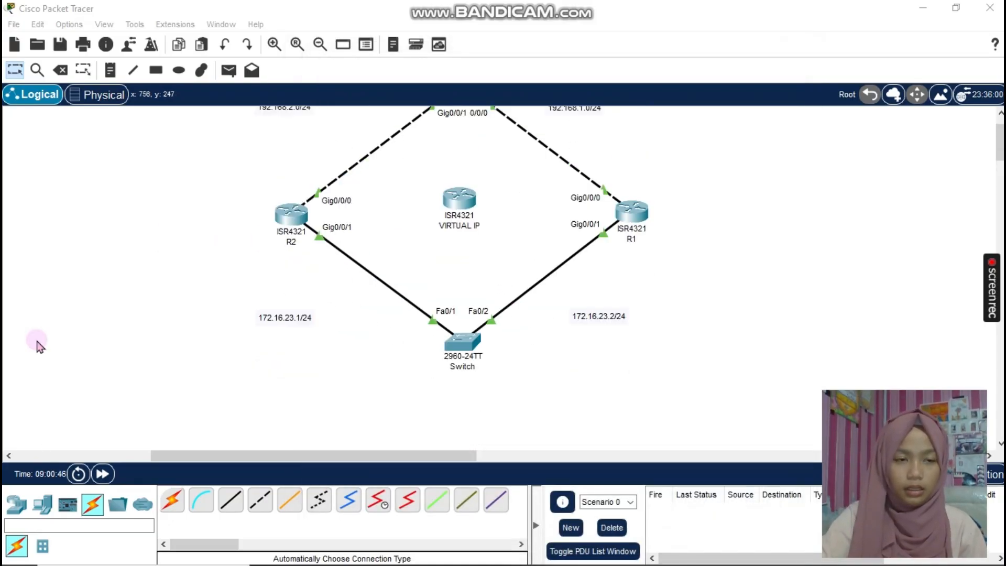
# Add a PC below the switch and link the switch to it with an automatically chosen connection, fast-forwarding the simulation time.
pyautogui.click(45, 504)
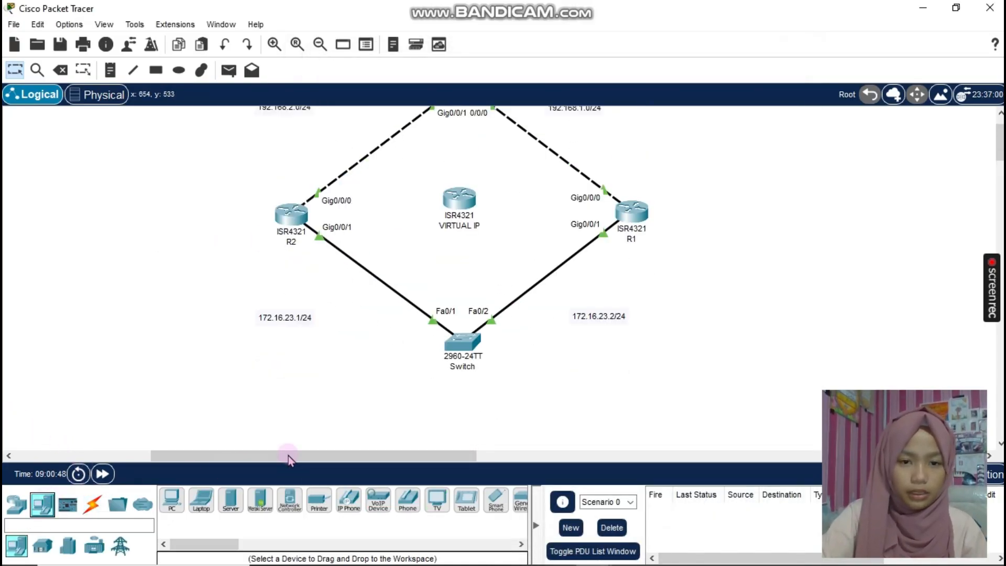
pyautogui.moveTo(172, 501)
pyautogui.mouseDown()
pyautogui.moveTo(241, 463)
pyautogui.moveTo(466, 417)
pyautogui.mouseUp()
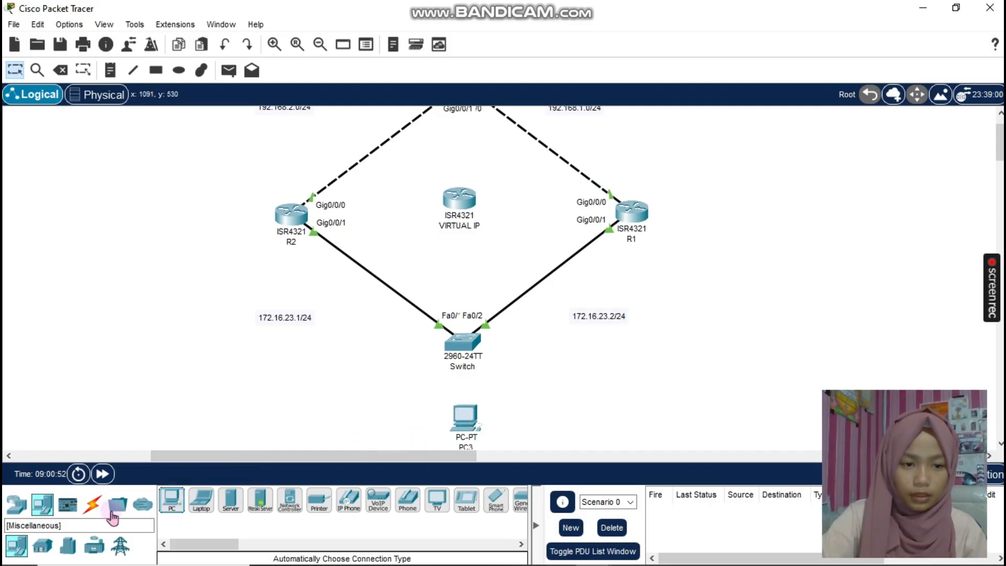
pyautogui.click(92, 505)
pyautogui.click(172, 499)
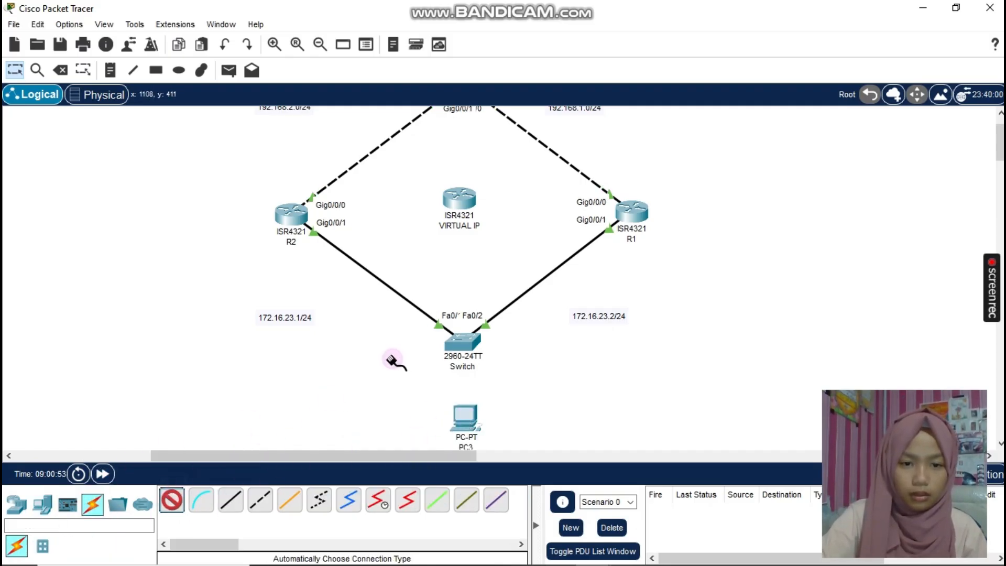
pyautogui.click(463, 346)
pyautogui.click(463, 417)
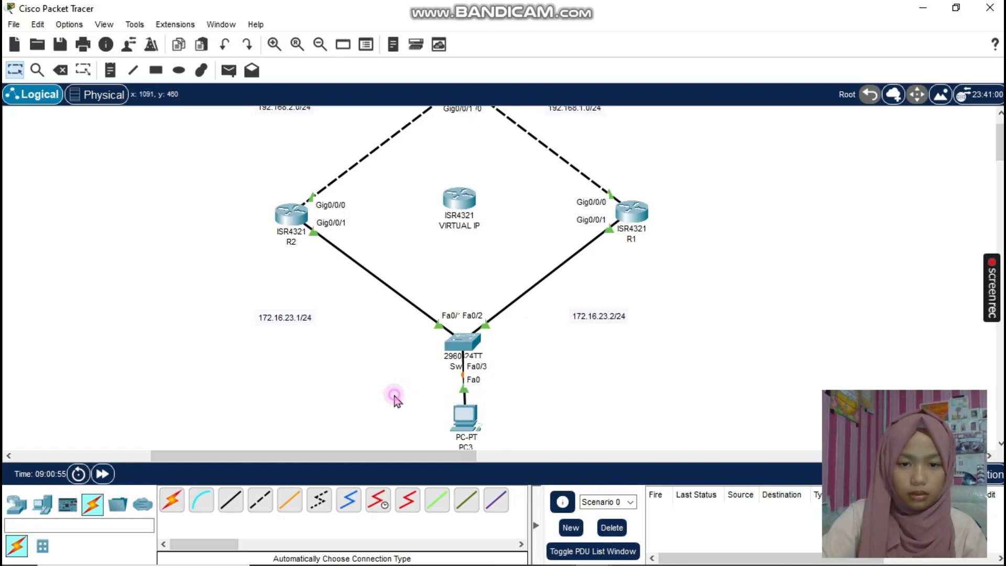
pyautogui.click(102, 474)
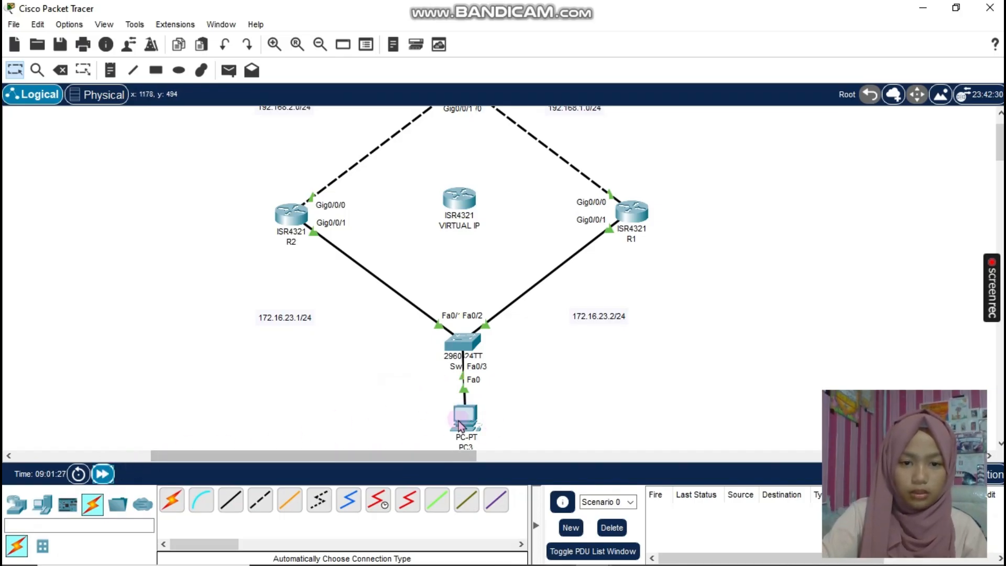
# Give PC3 the static IPv4 address 172.16.23.24 with subnet mask 255.255.255.0.
pyautogui.click(459, 423)
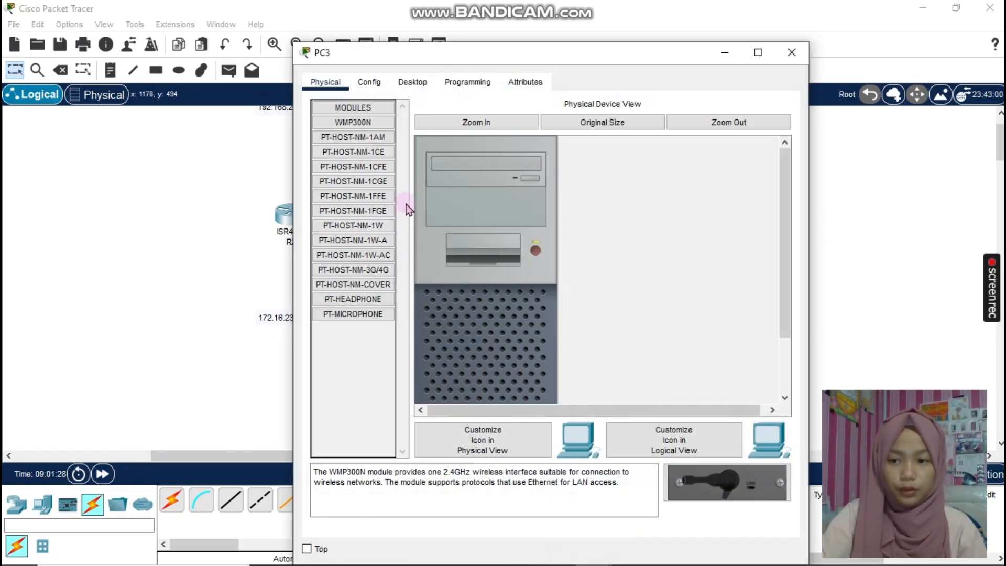
pyautogui.click(422, 83)
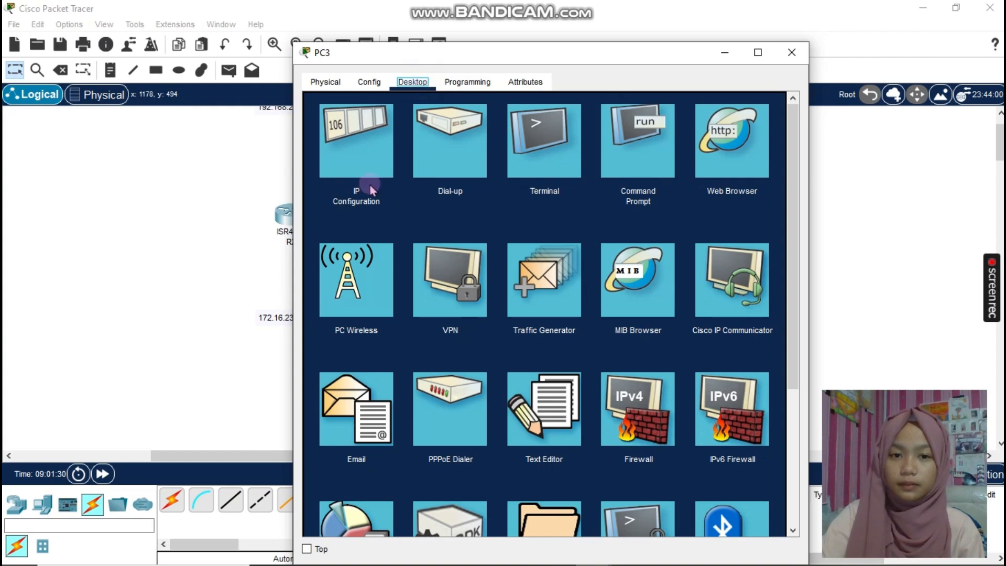
pyautogui.click(354, 137)
pyautogui.click(591, 184)
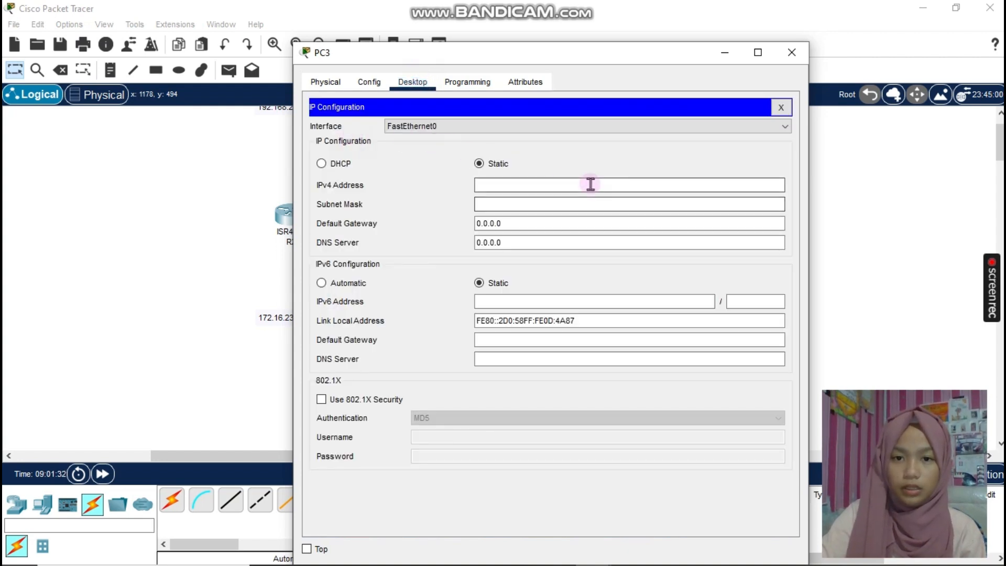
pyautogui.write('172')
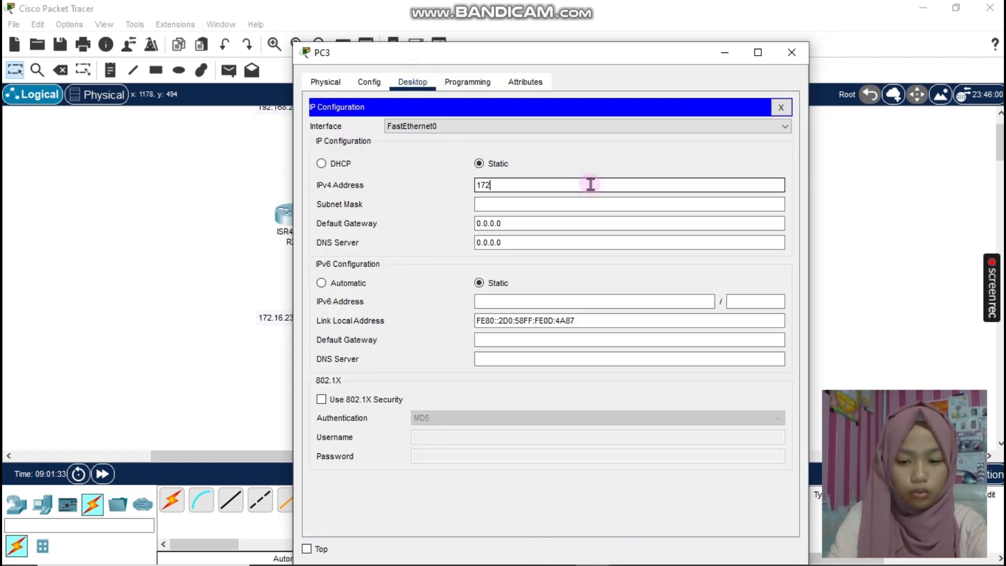
pyautogui.write('.16.23')
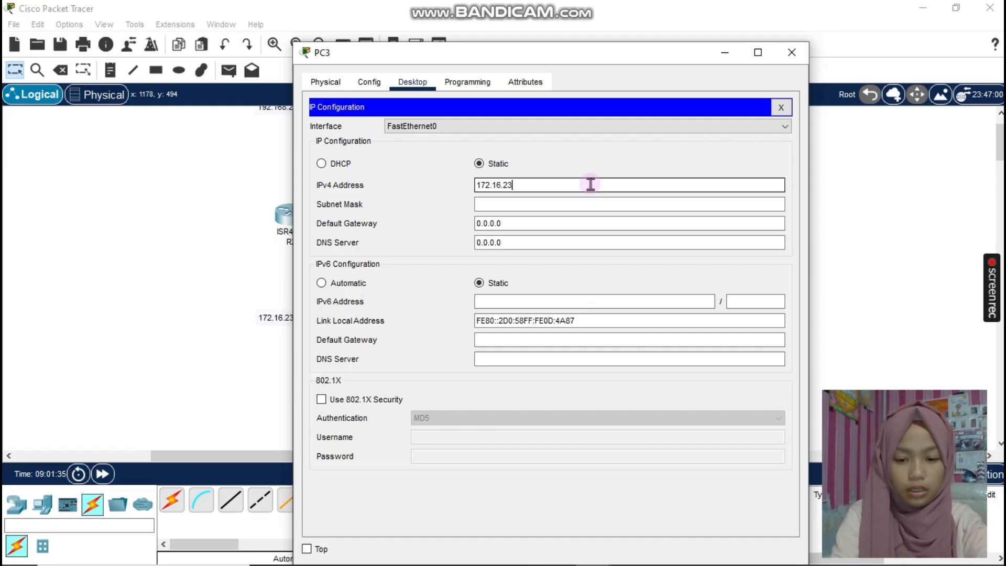
pyautogui.write('.24')
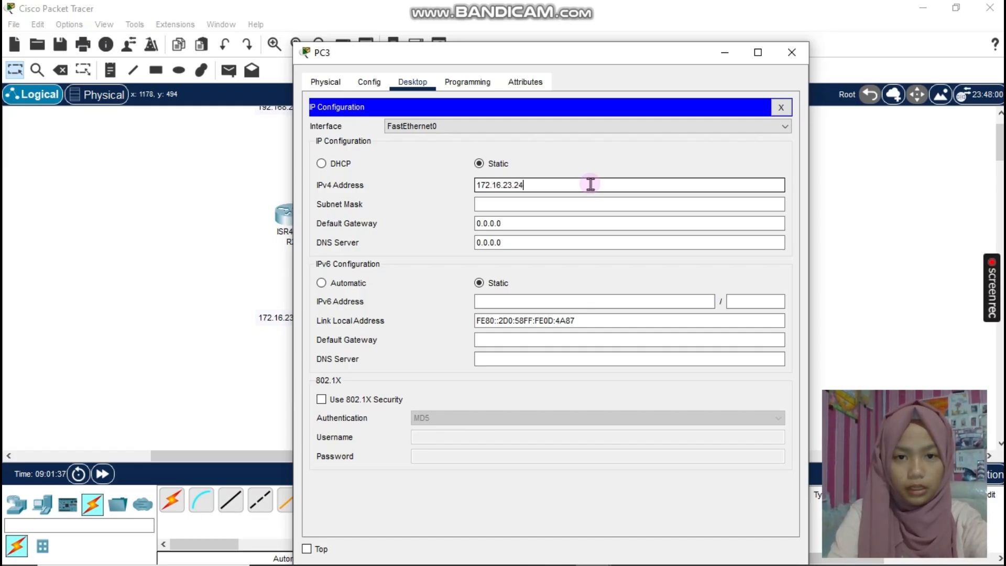
pyautogui.click(530, 203)
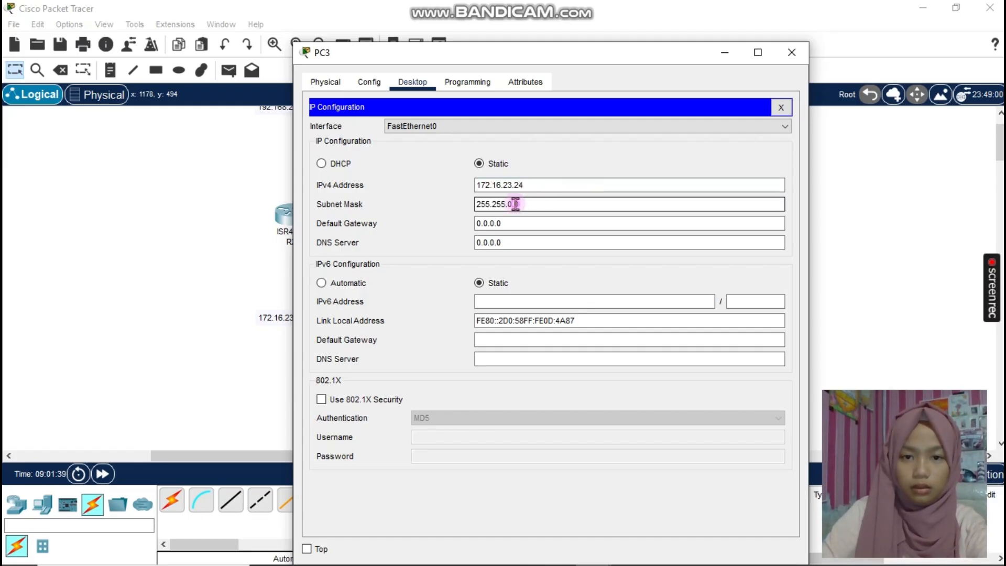
pyautogui.press('BackSpace')
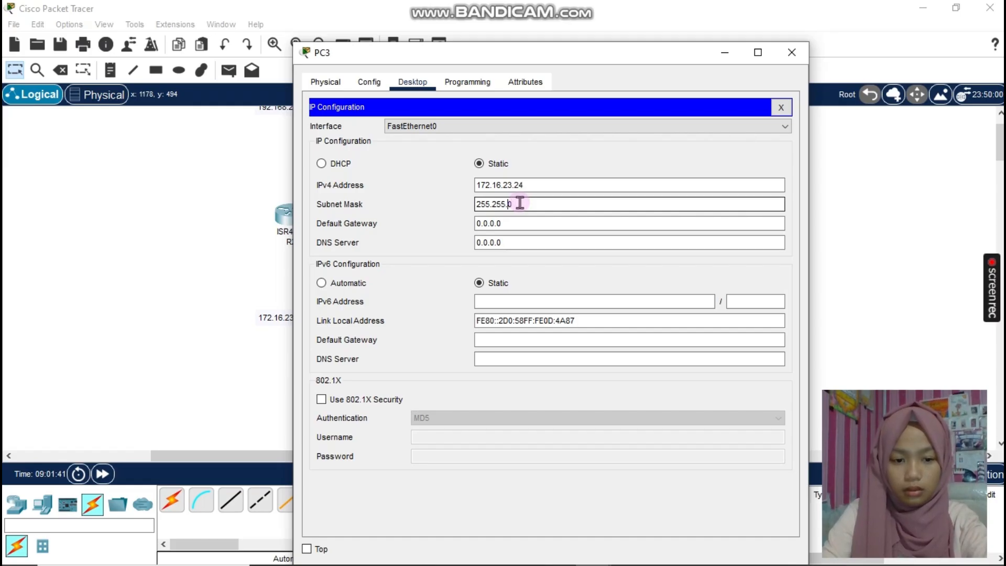
pyautogui.write('255.')
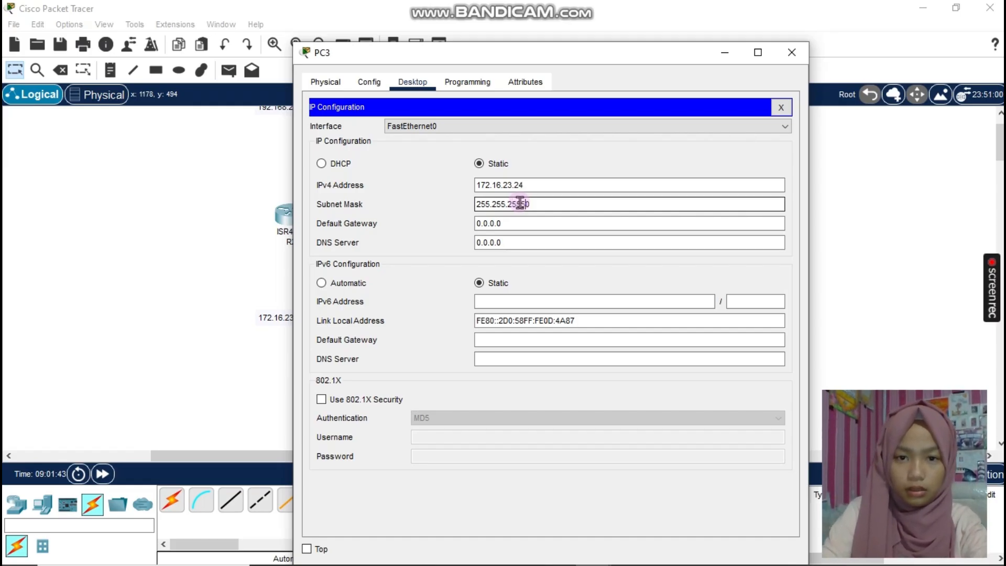
# Set PC3's default gateway to 172.16.23.254, close its configuration and fast-forward the simulation time.
pyautogui.click(552, 222)
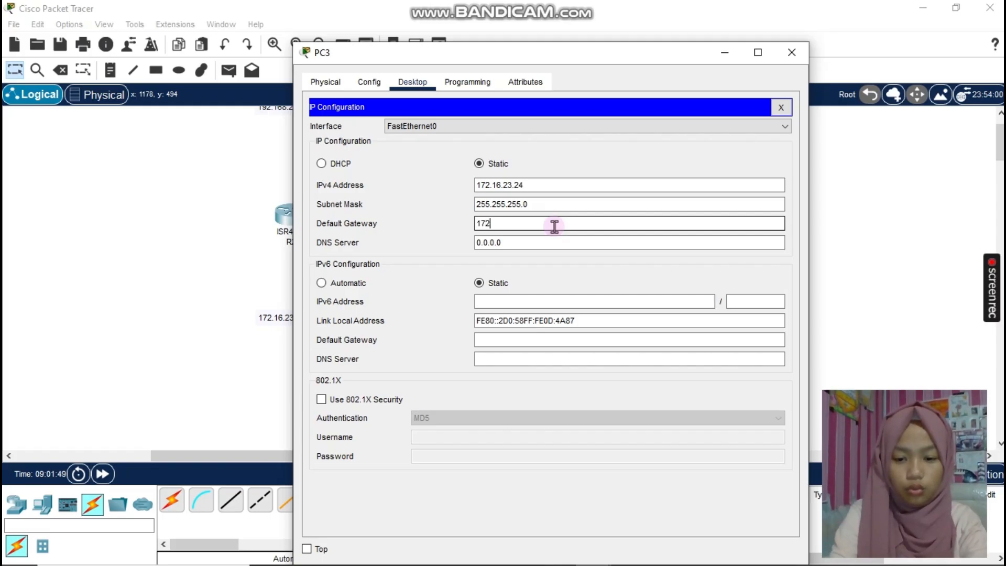
pyautogui.write('172.16.23.254')
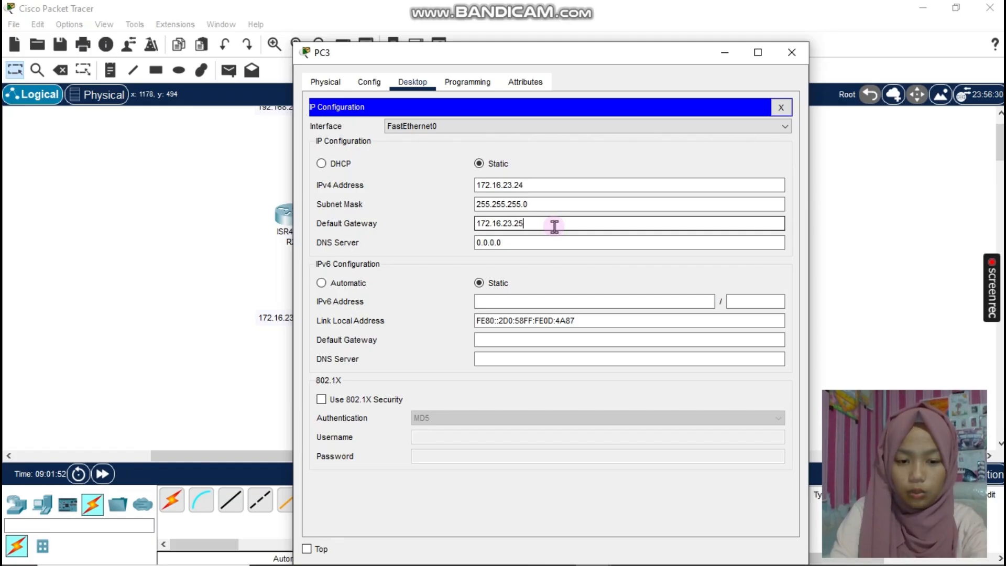
pyautogui.click(781, 107)
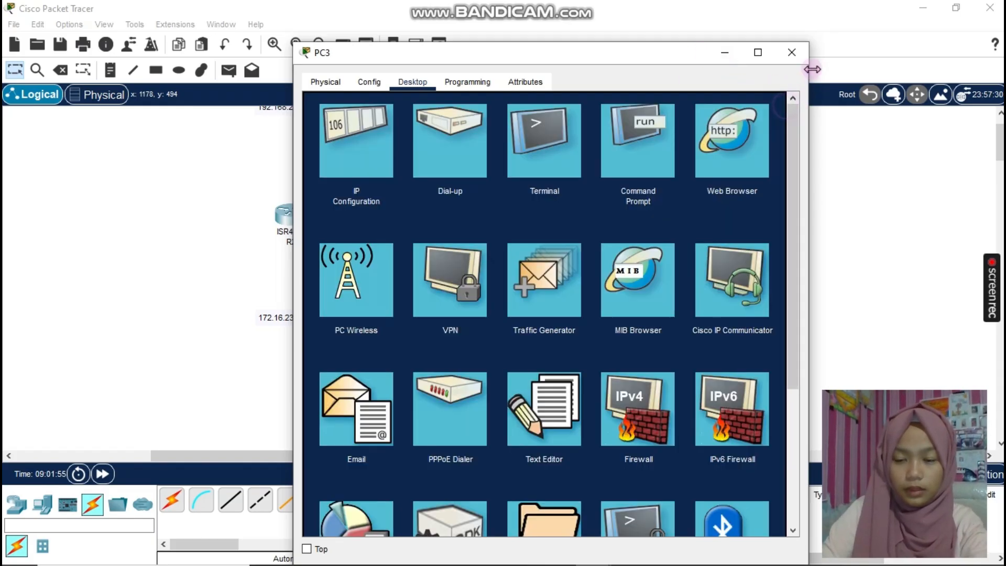
pyautogui.click(786, 55)
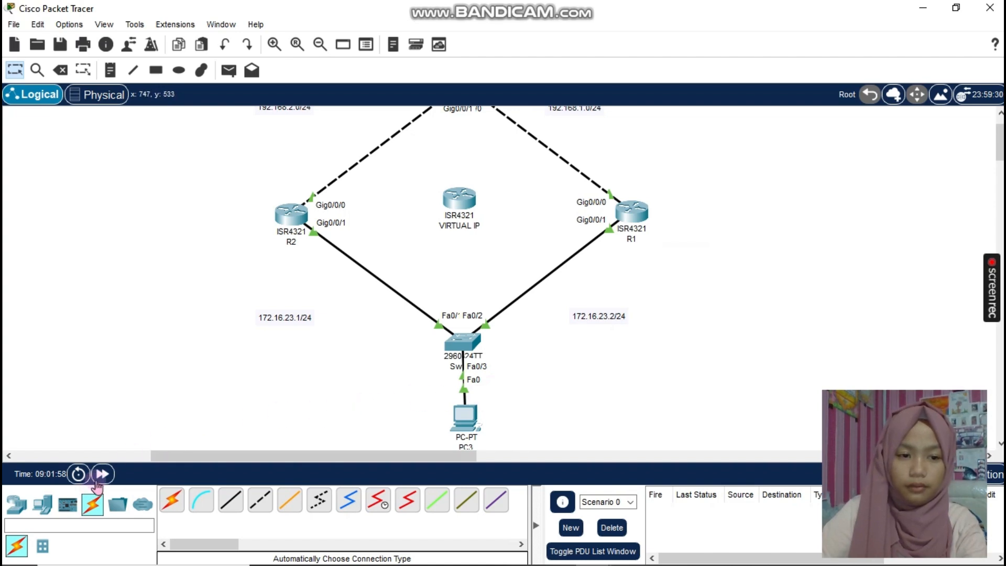
pyautogui.click(103, 473)
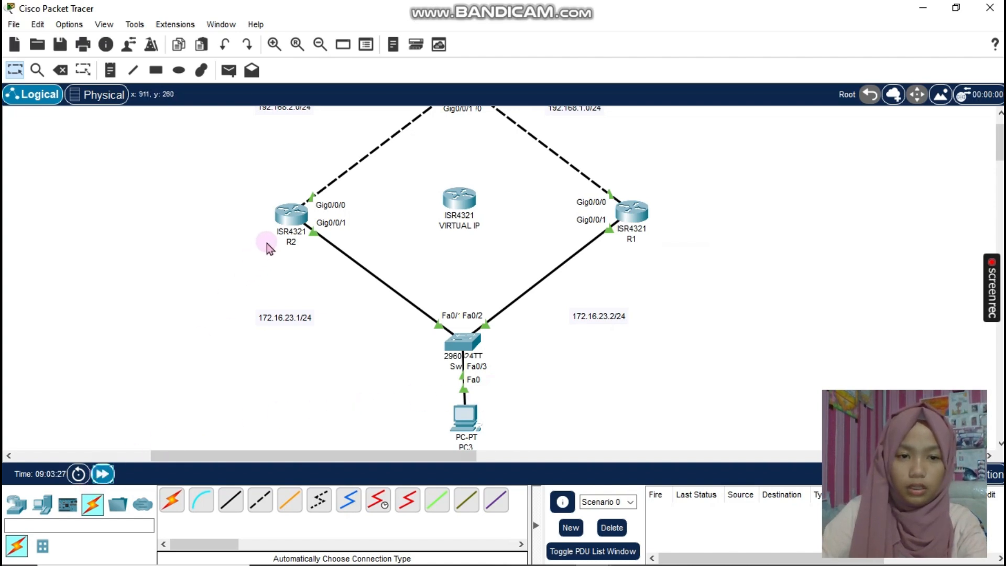
# Review the HSRP standby summaries in the command lines of R2 and R1.
pyautogui.click(287, 220)
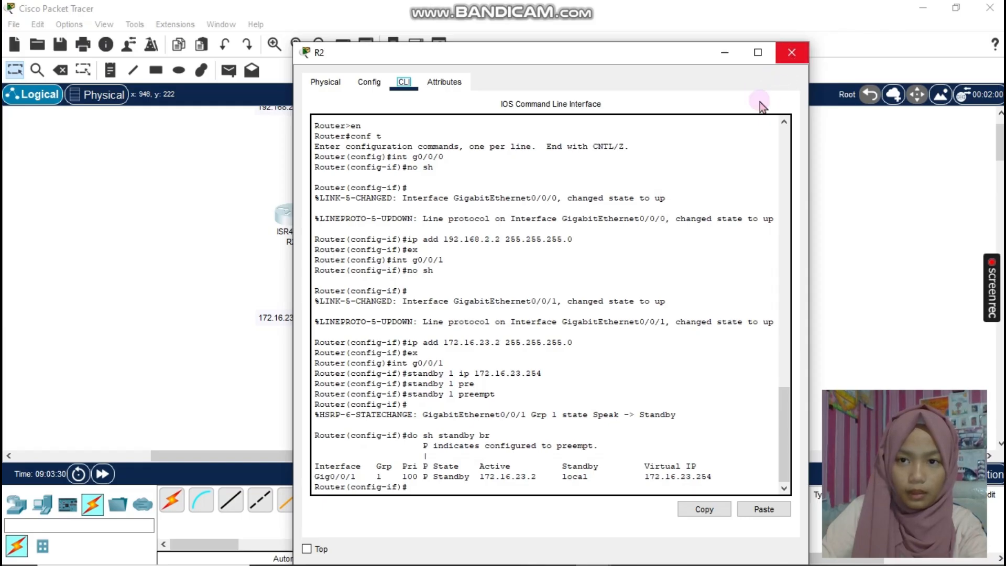
pyautogui.click(790, 53)
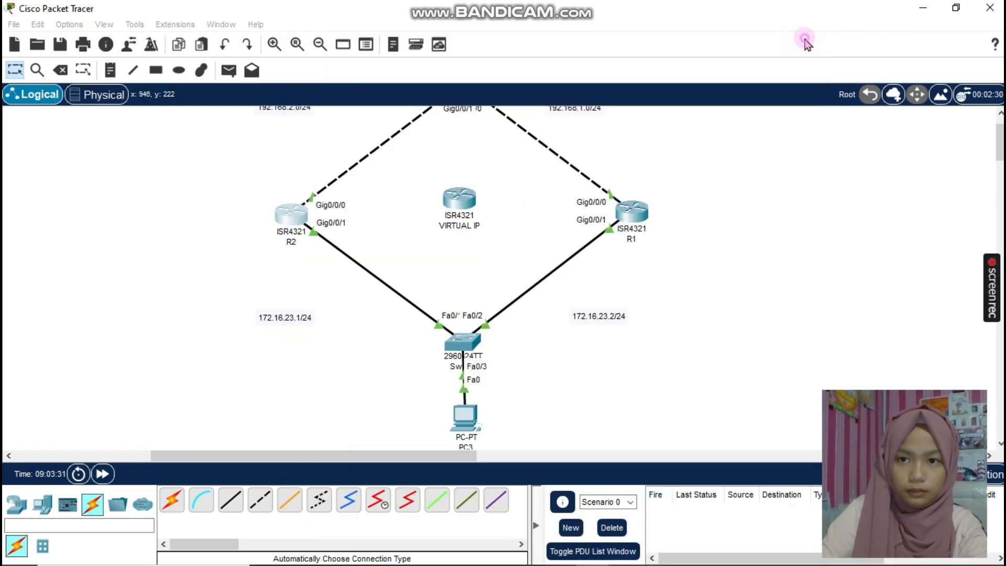
pyautogui.click(635, 217)
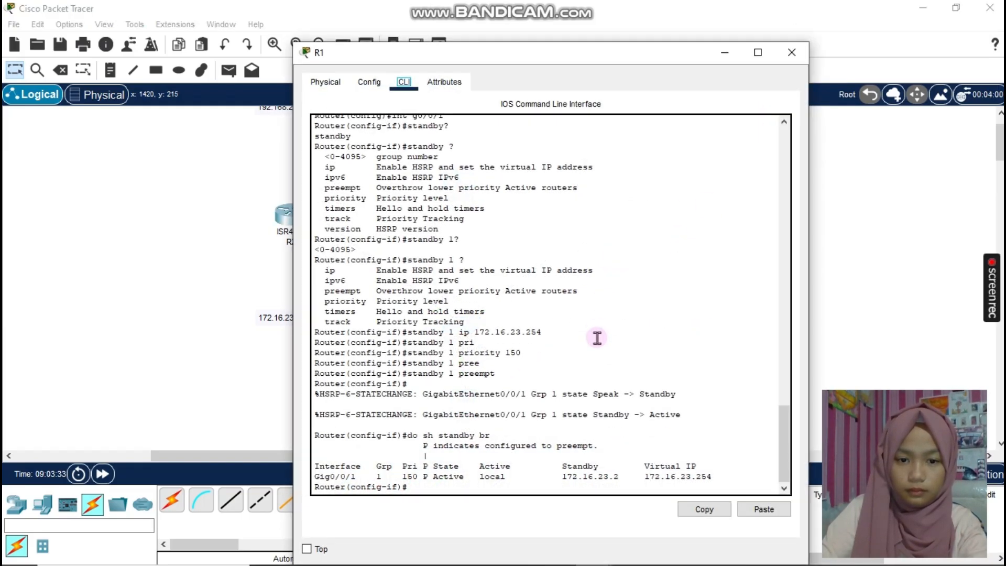
pyautogui.click(792, 52)
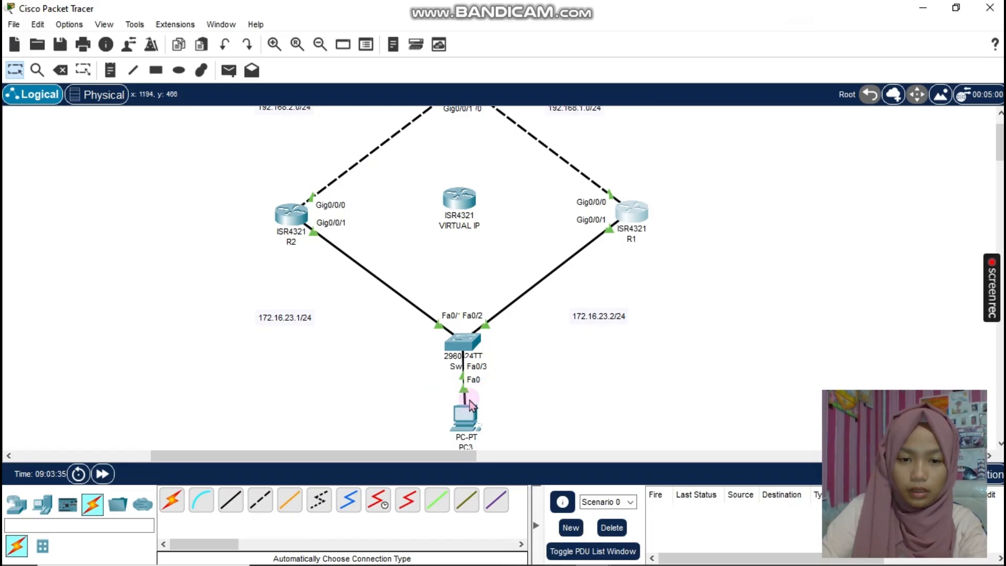
# Ping 192.168.1.1 from PC3's command prompt to test the path to the ISP router.
pyautogui.click(465, 426)
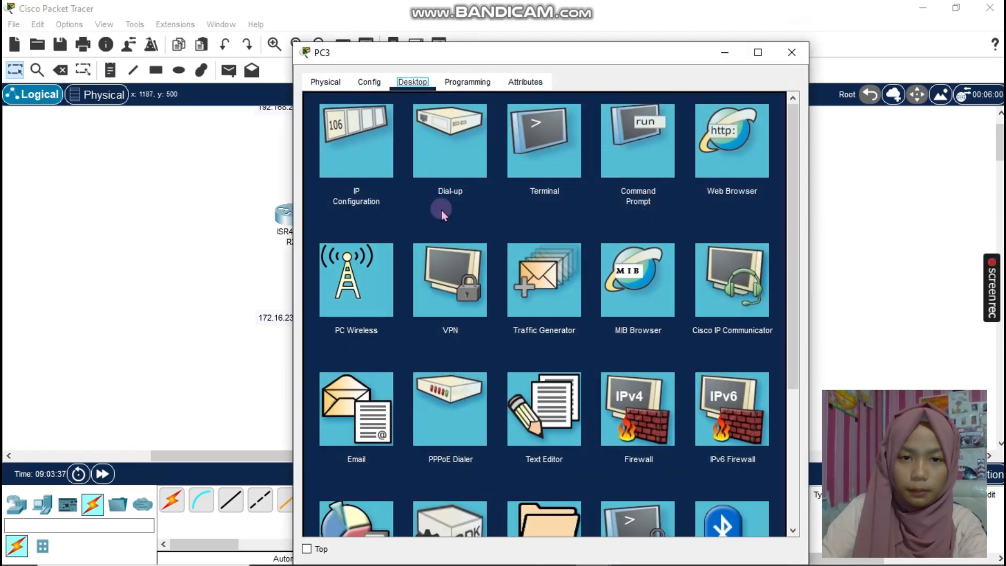
pyautogui.click(641, 136)
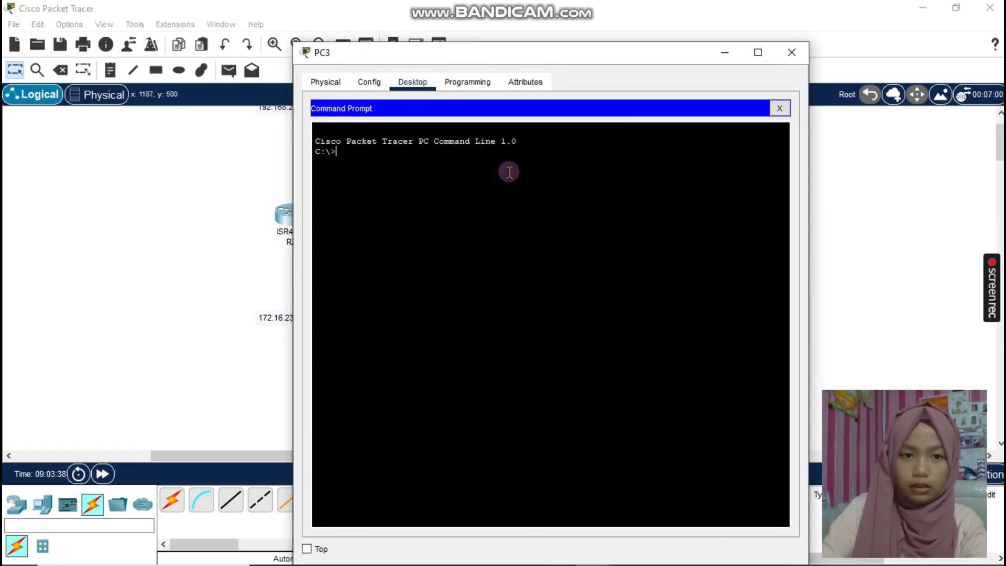
pyautogui.write('pin')
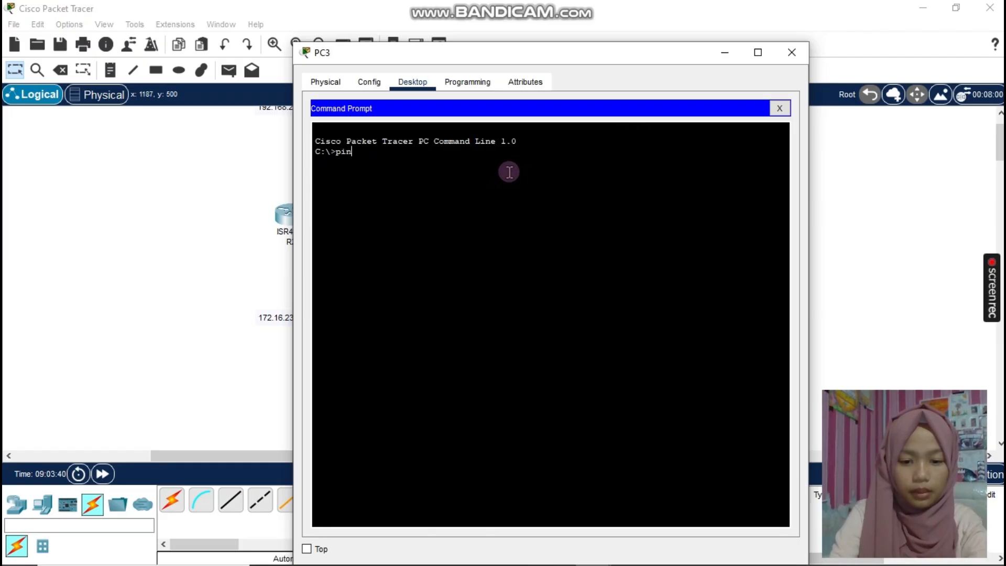
pyautogui.write('g 192.')
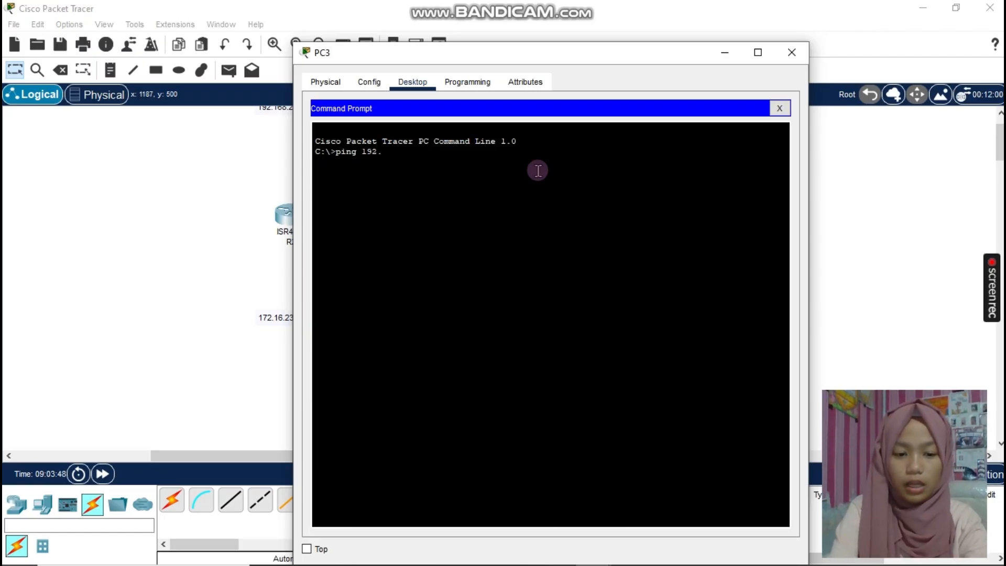
pyautogui.write('168.')
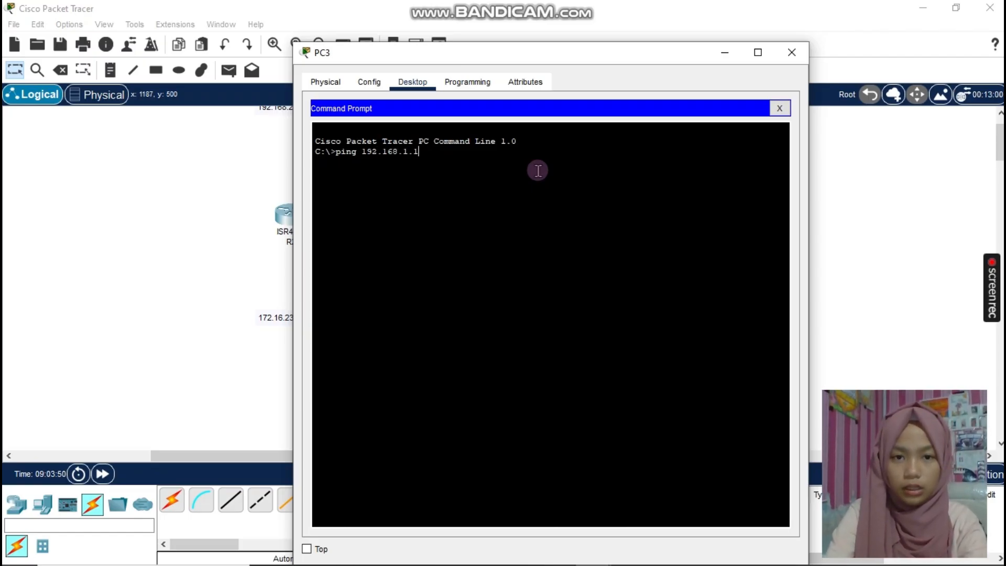
pyautogui.write('1.1')
pyautogui.press('Return')
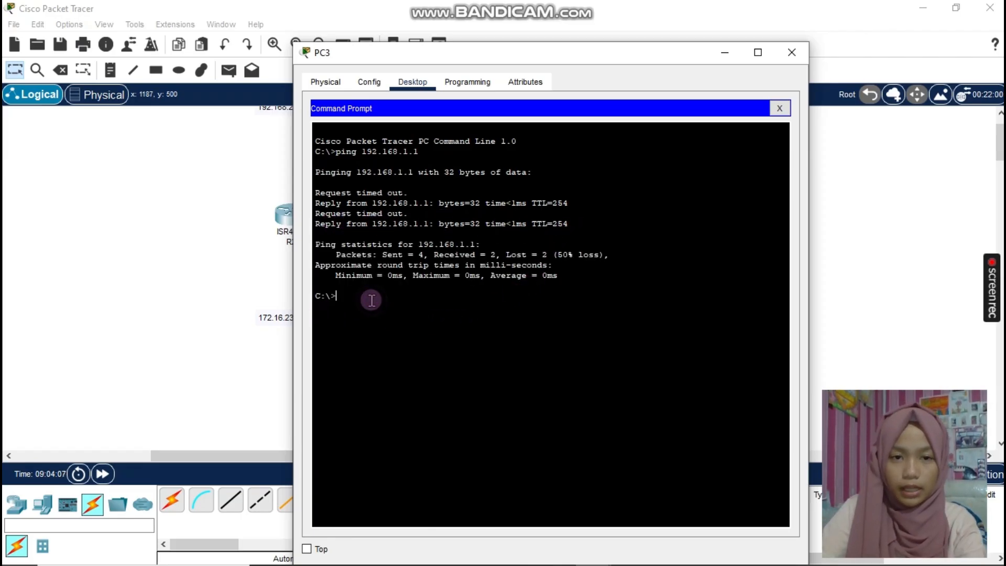
# Ping 192.168.2.2 and 192.168.2.1 from PC3's command prompt.
pyautogui.press('Up')
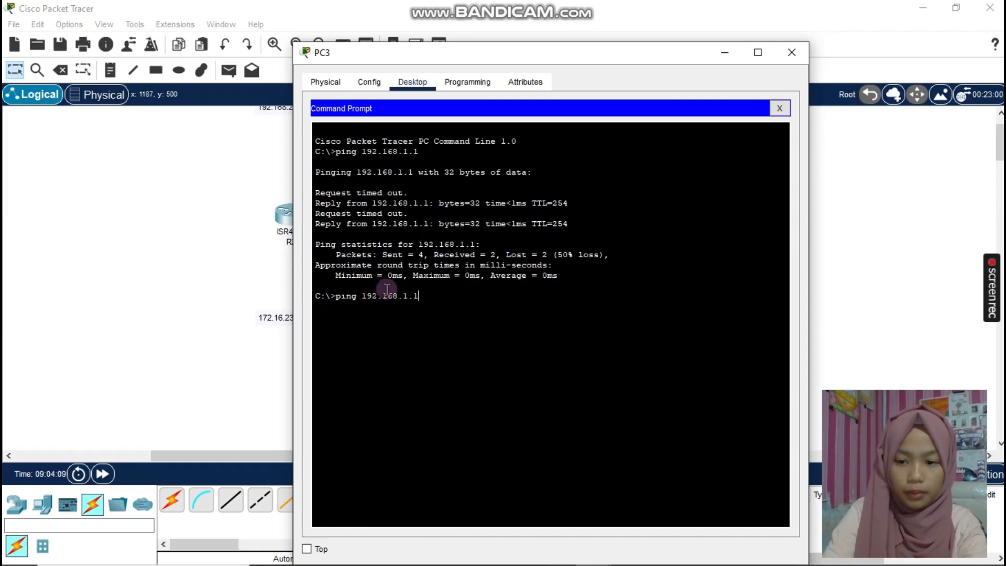
pyautogui.write('.2')
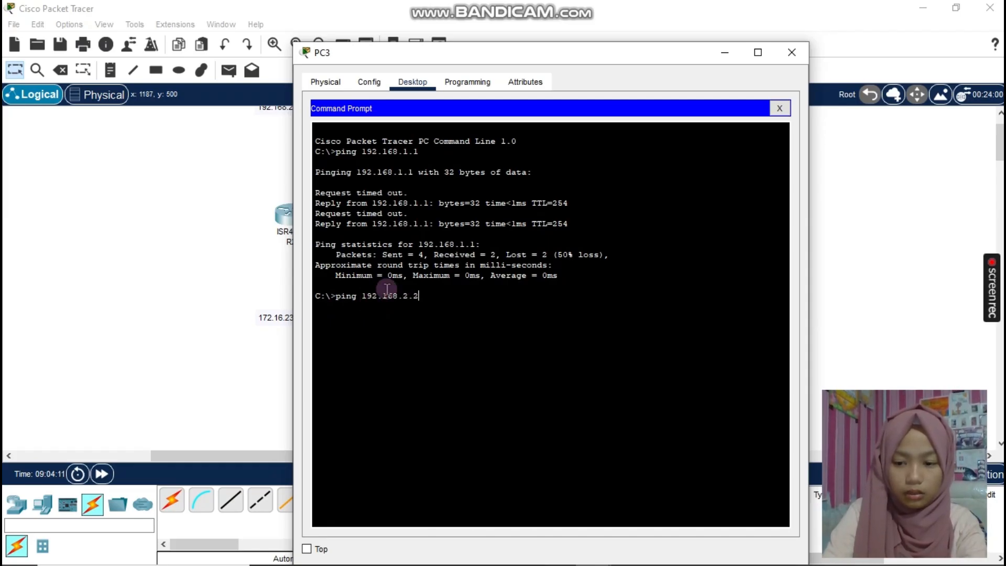
pyautogui.press('Return')
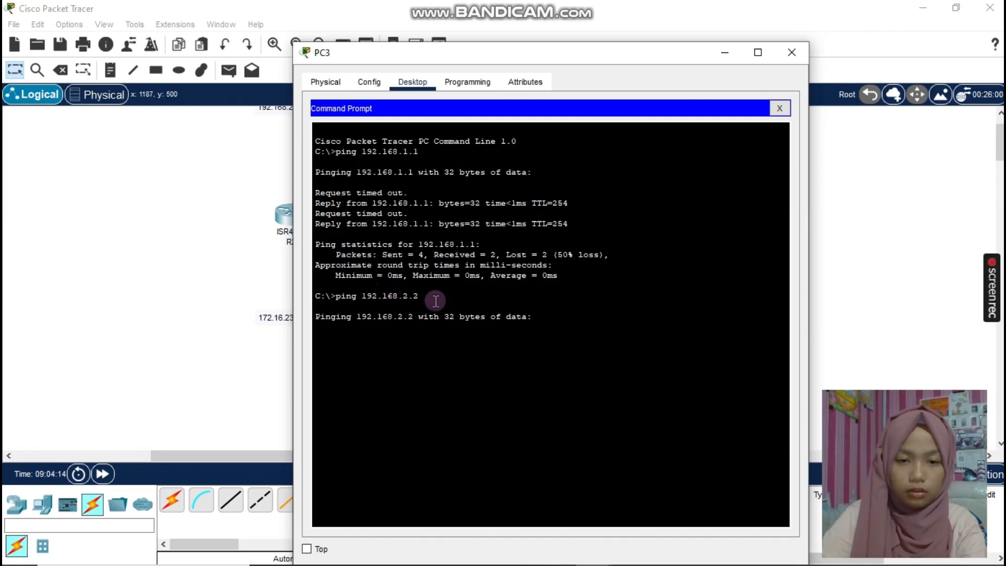
pyautogui.moveTo(554, 5)
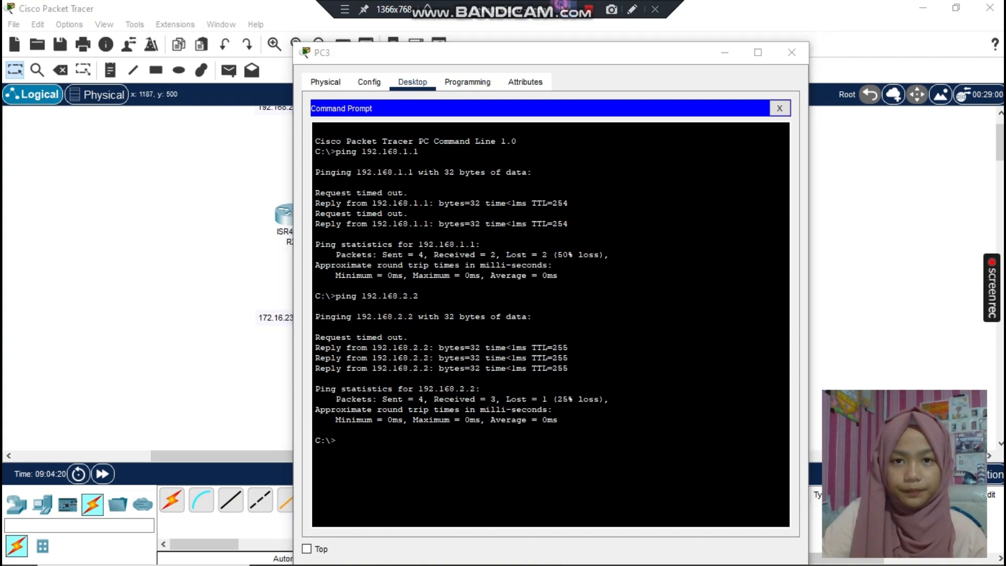
pyautogui.press('Up')
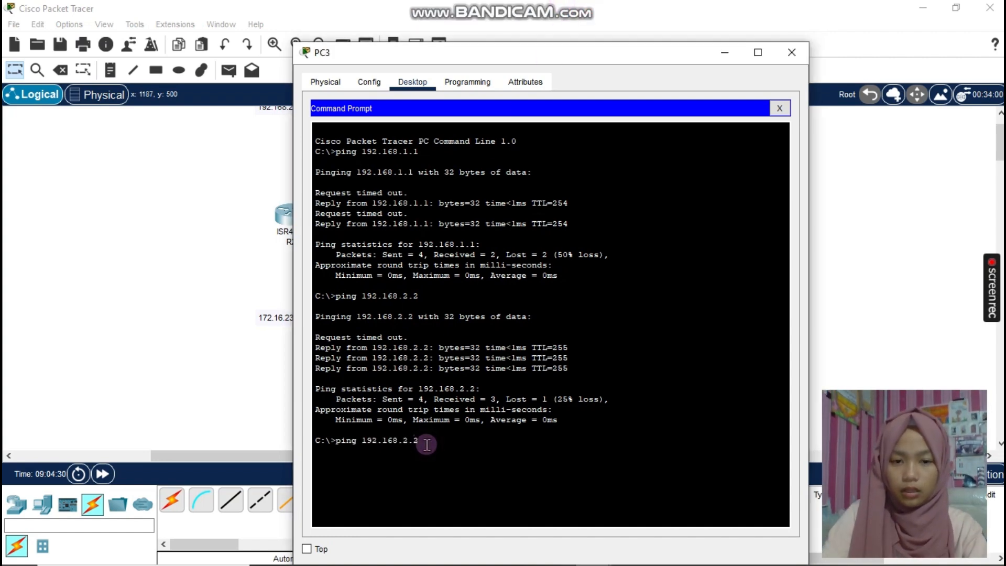
pyautogui.press('Return')
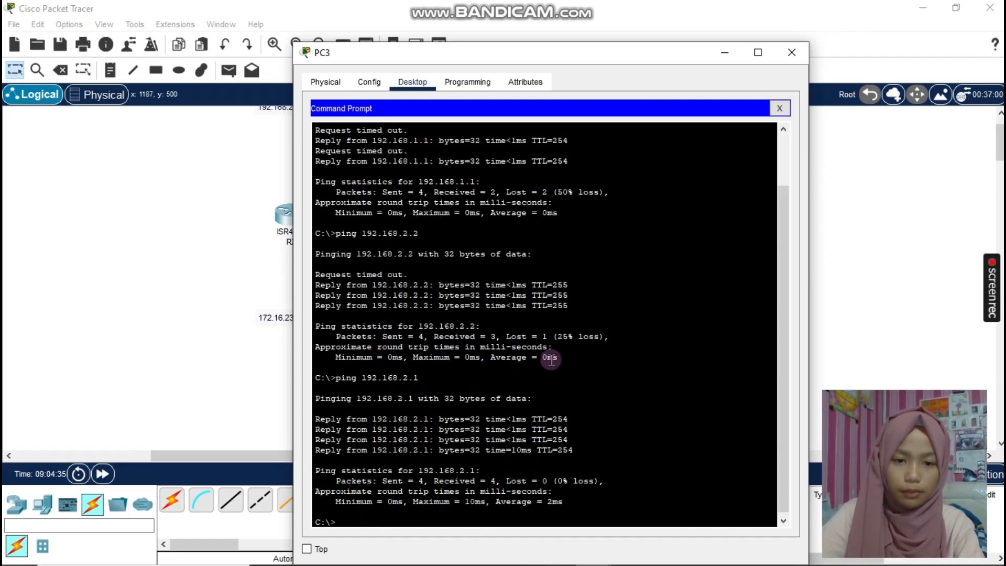
# Trace the route to 192.168.2.1 from PC3's command prompt, then close PC3's window.
pyautogui.moveTo(601, 8)
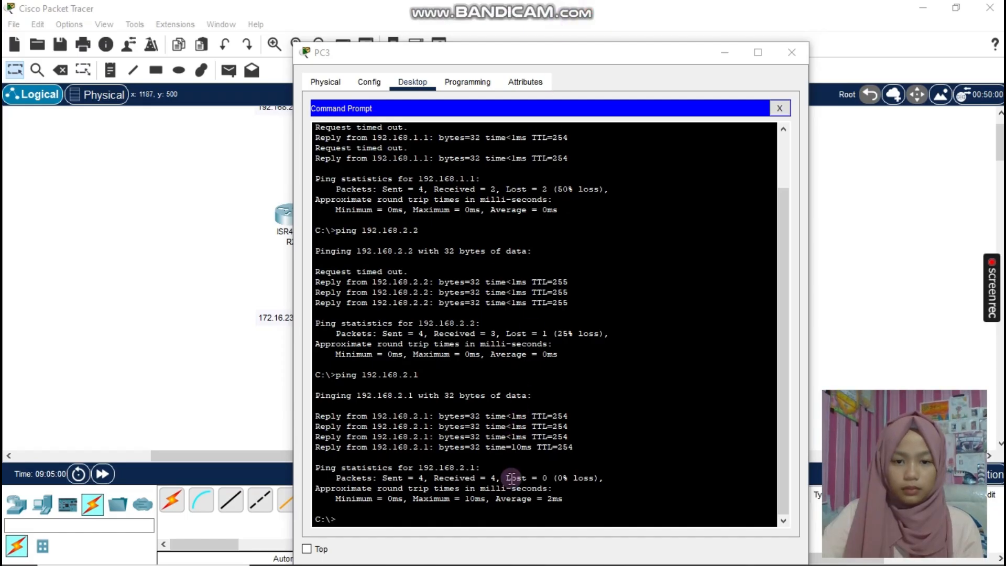
pyautogui.click(511, 516)
pyautogui.write('tra')
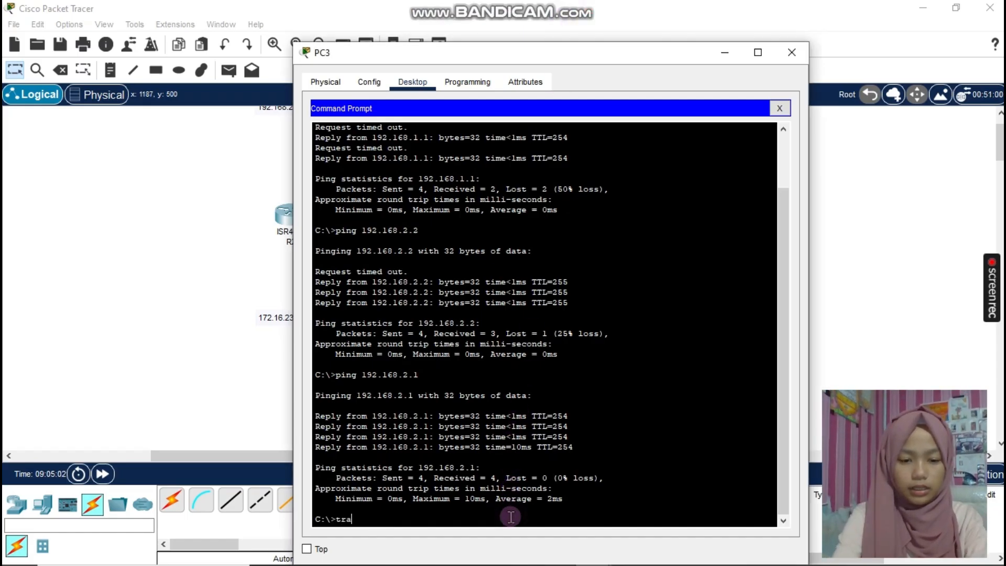
pyautogui.write('cert ')
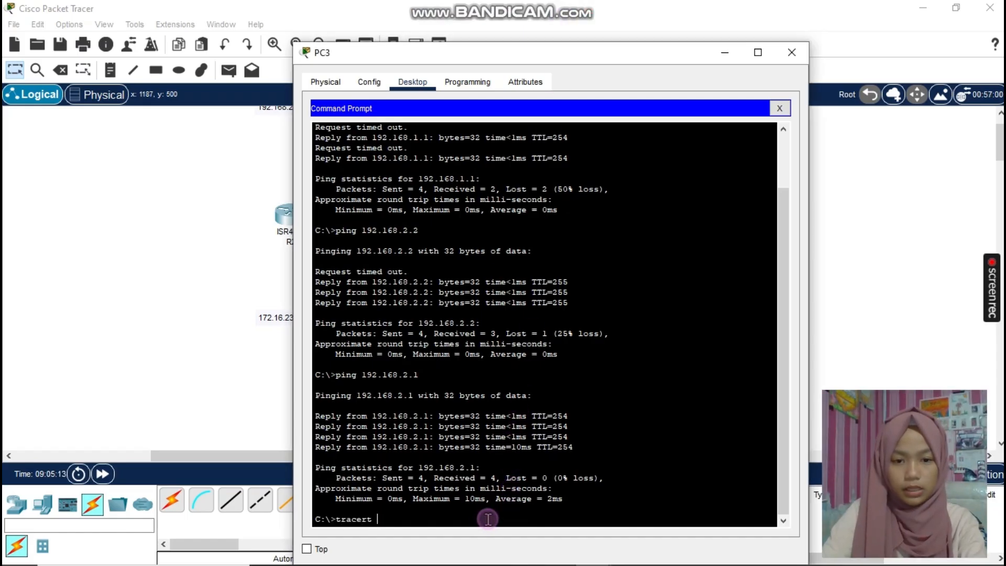
pyautogui.write('19')
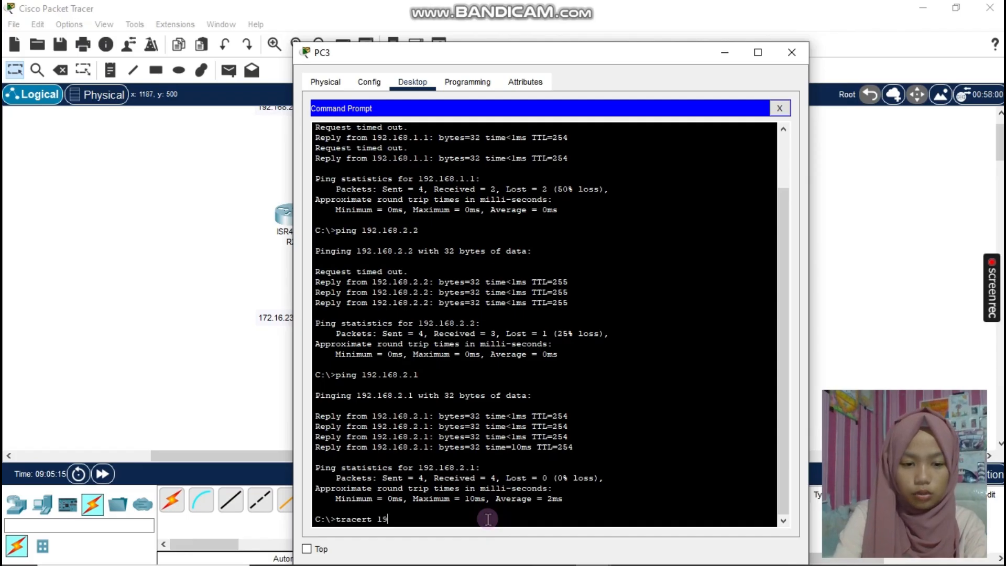
pyautogui.write('2')
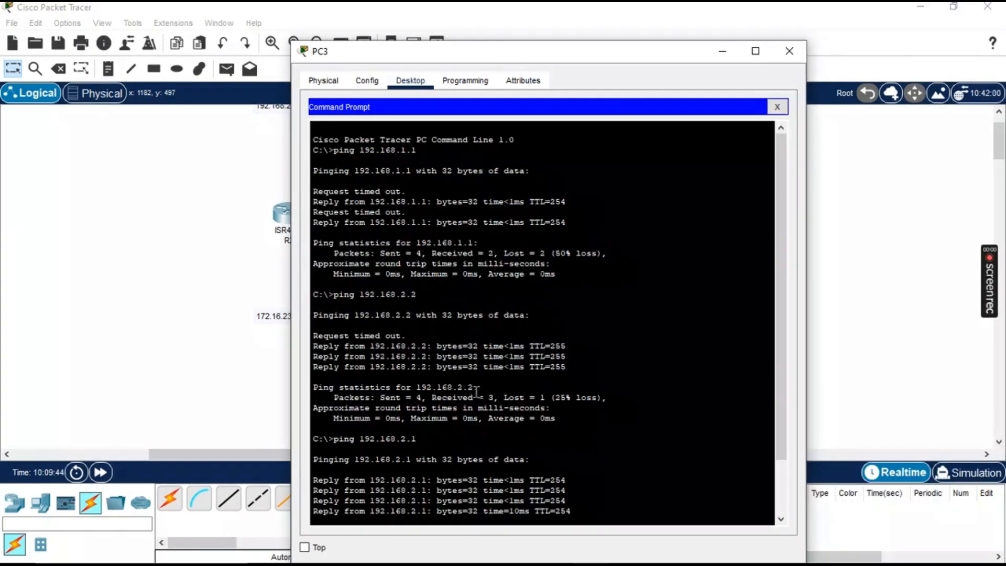
pyautogui.scroll(-3, 574, 462)
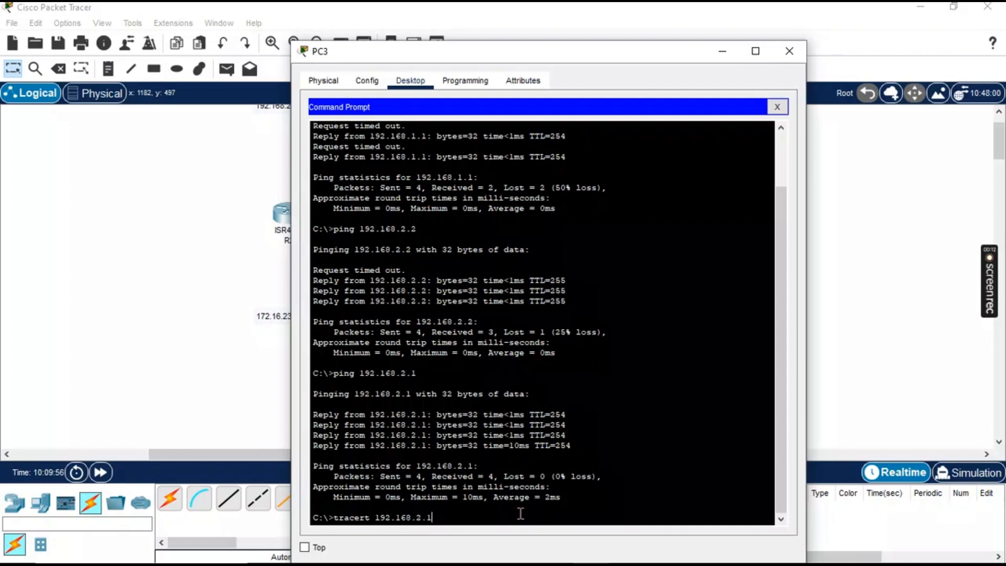
pyautogui.press('Return')
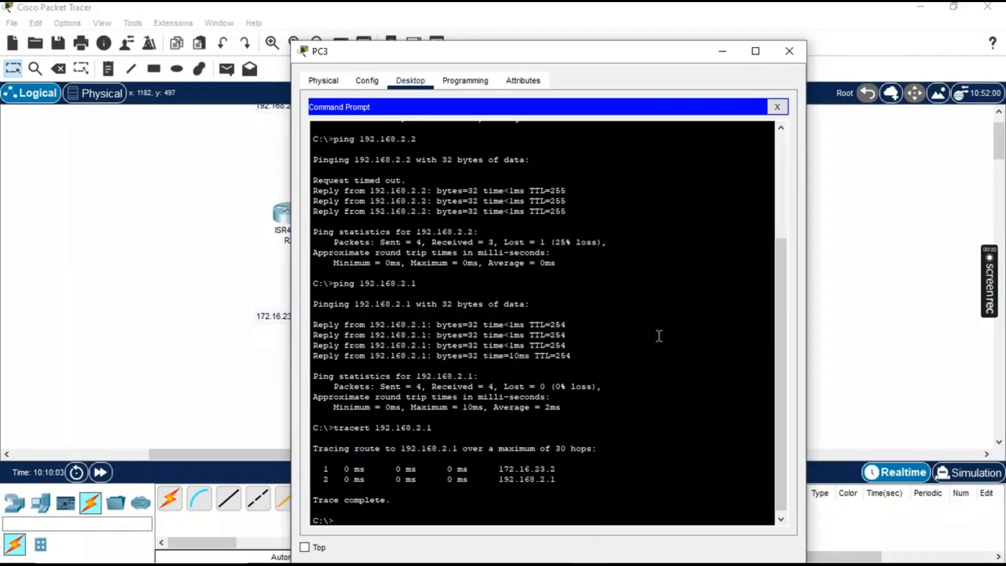
pyautogui.click(777, 107)
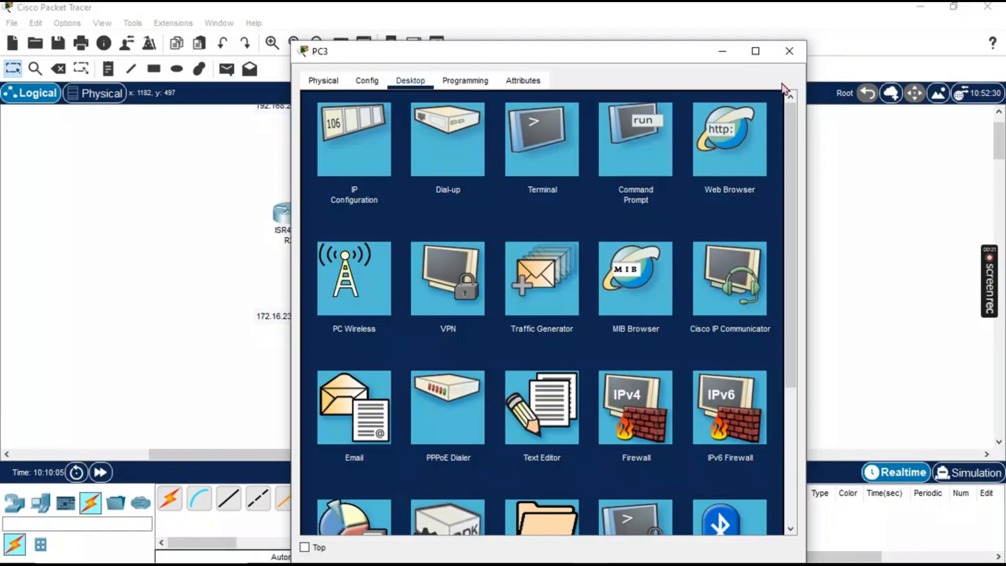
pyautogui.click(789, 51)
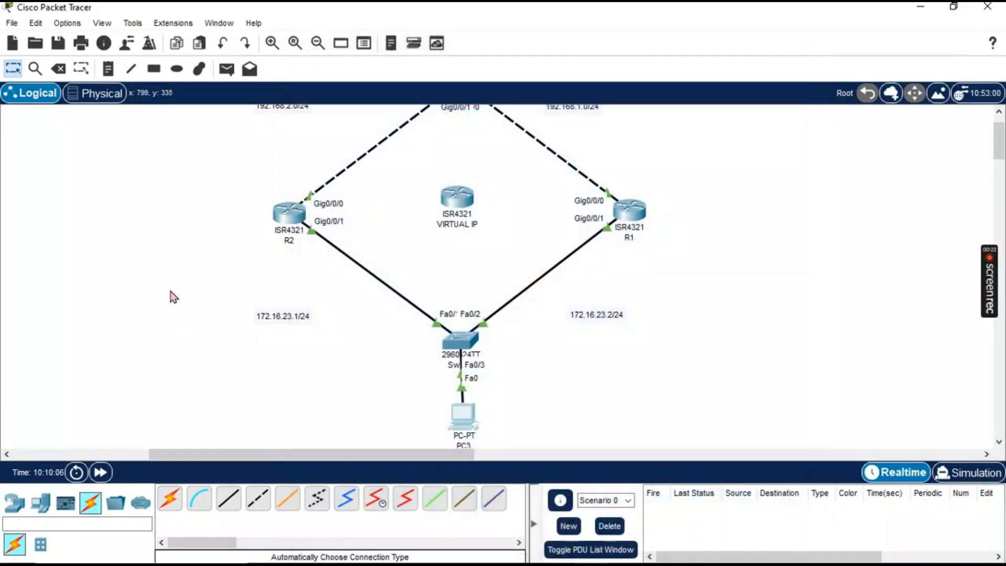
# Delete the link between R1 and the switch to simulate a failure, and fast-forward the simulation time.
pyautogui.click(58, 69)
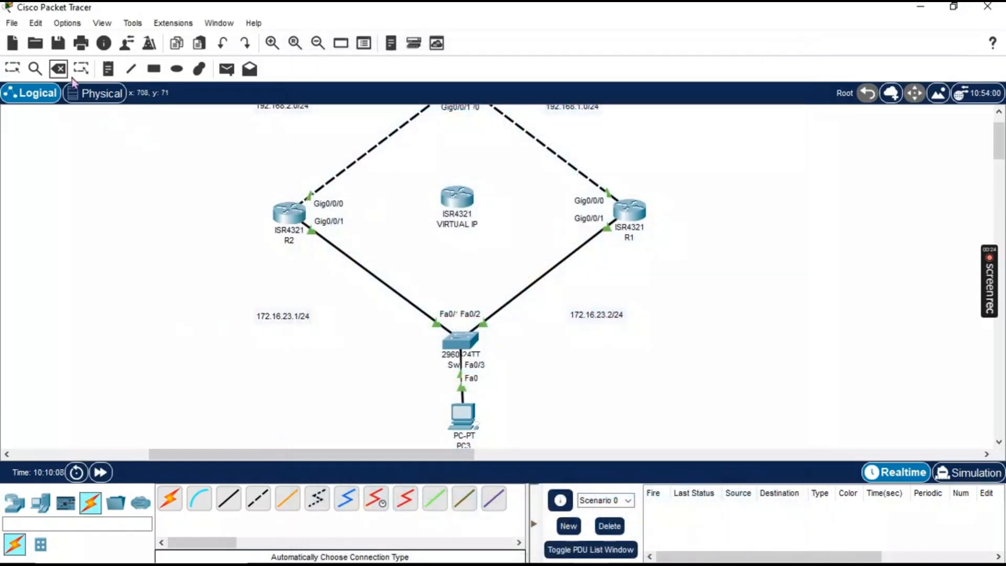
pyautogui.click(574, 252)
pyautogui.click(12, 69)
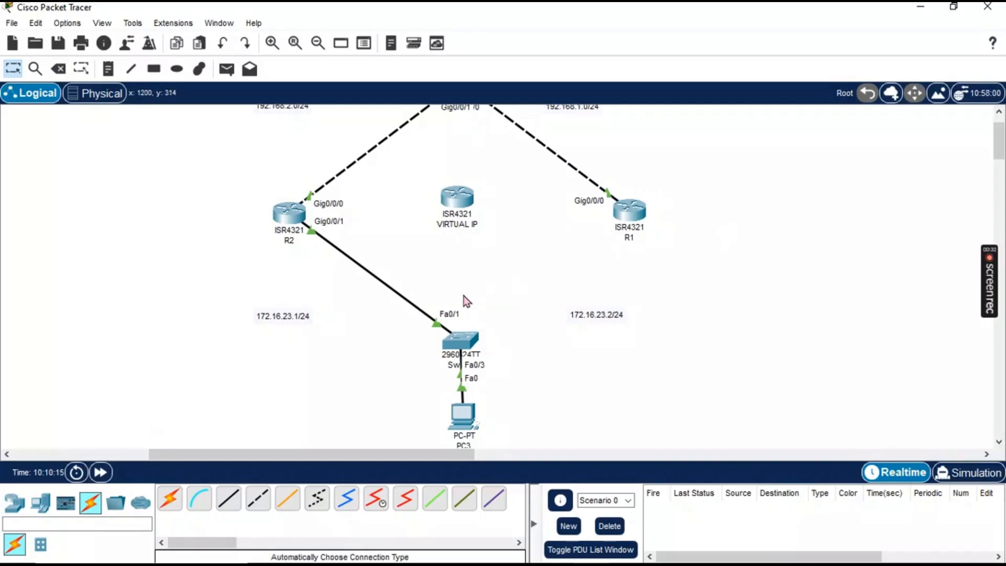
pyautogui.click(100, 472)
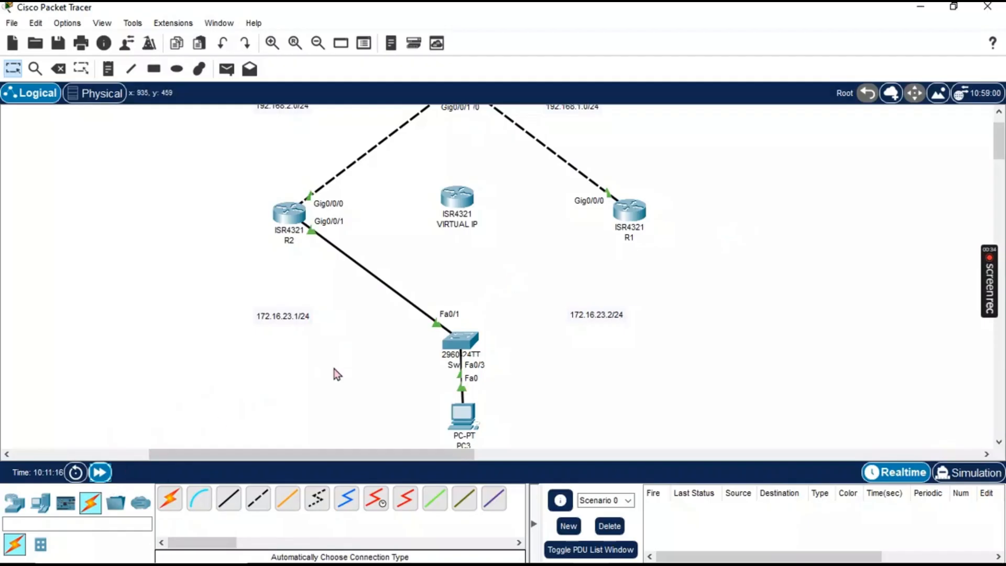
# Check the HSRP state-change messages in the command lines of R1 and R2 after the link removal.
pyautogui.click(608, 223)
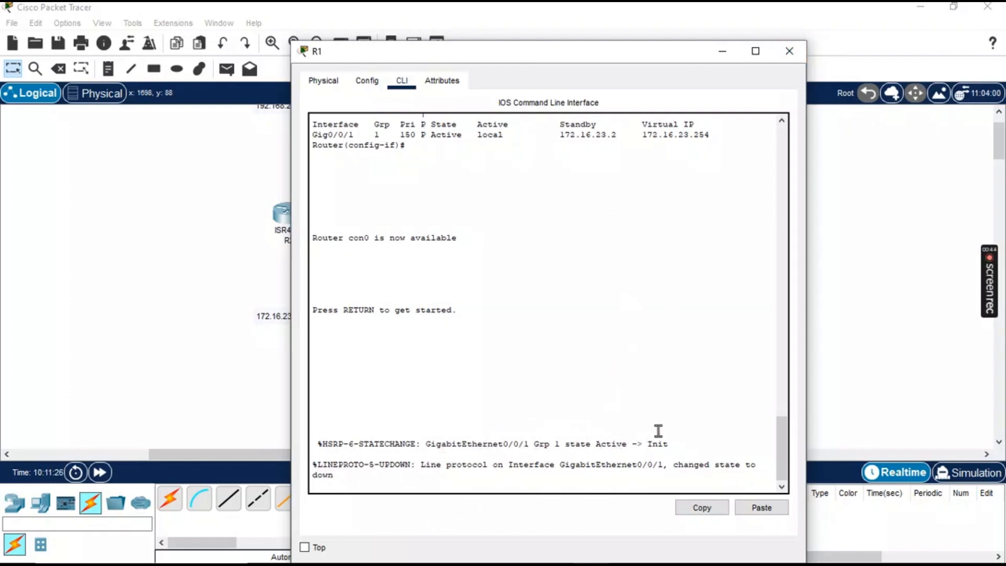
pyautogui.click(790, 51)
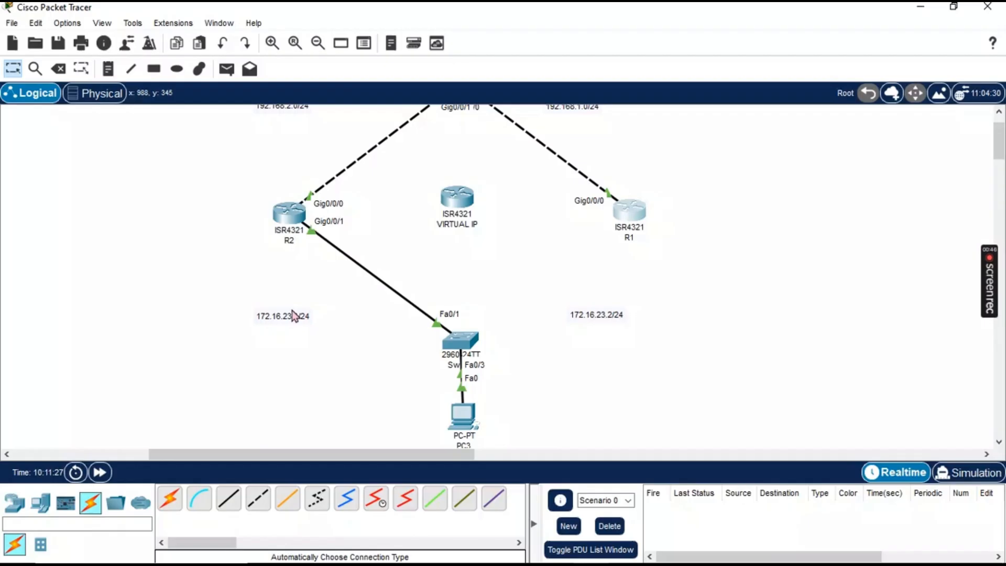
pyautogui.click(291, 225)
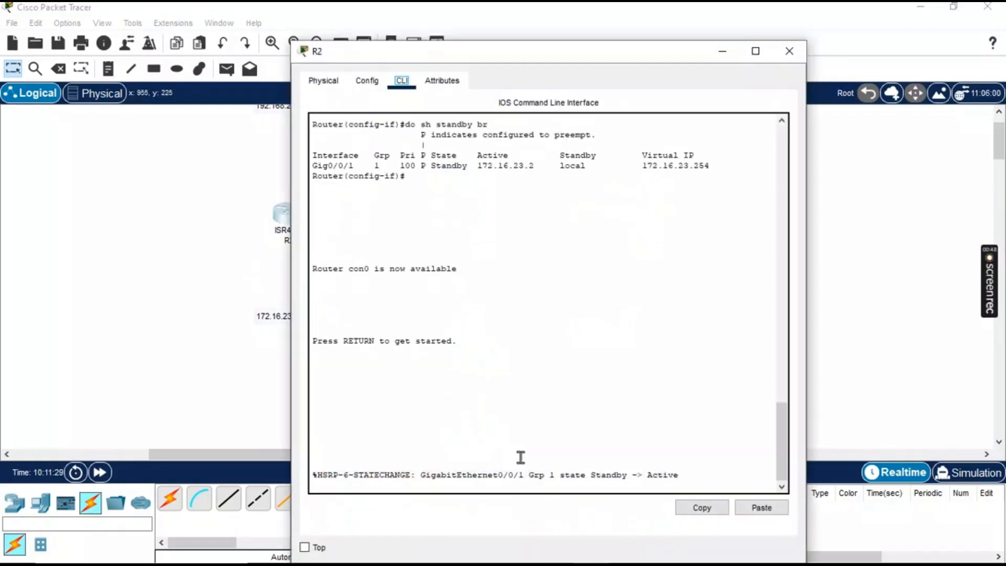
pyautogui.click(524, 449)
pyautogui.click(789, 51)
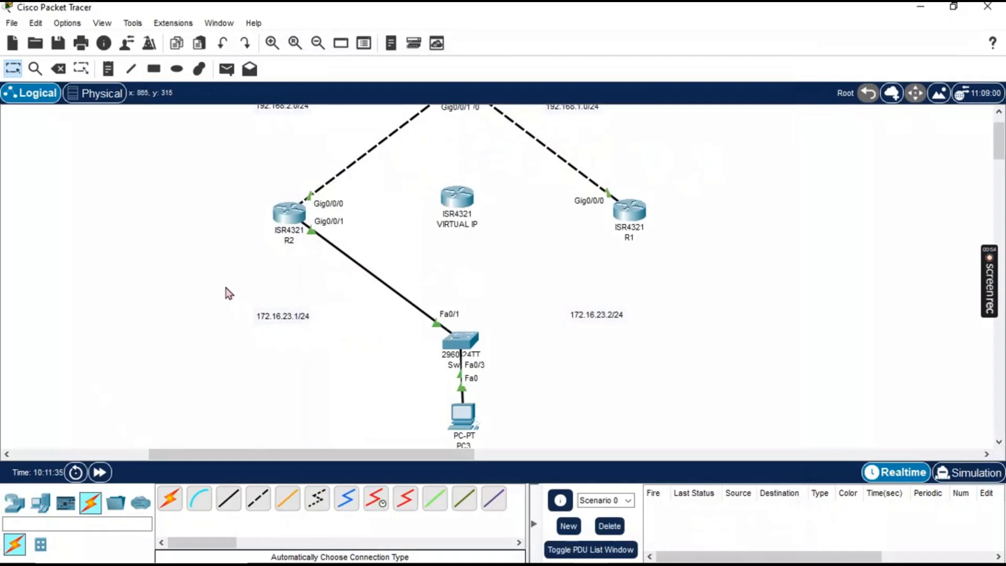
# Rerun the trace to 192.168.2.1 from PC3's command prompt while R1 is disconnected from the switch.
pyautogui.click(457, 417)
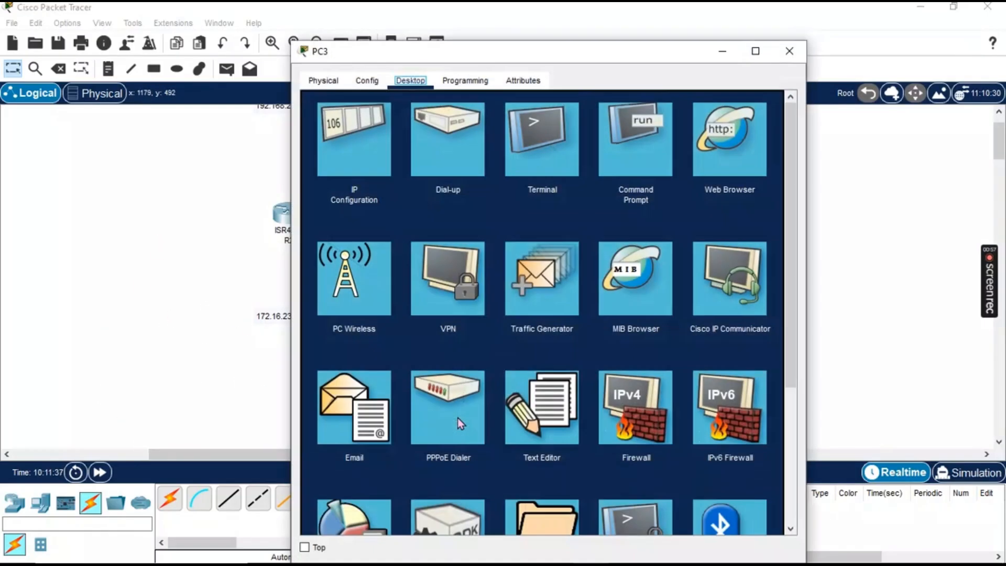
pyautogui.click(646, 153)
pyautogui.click(533, 508)
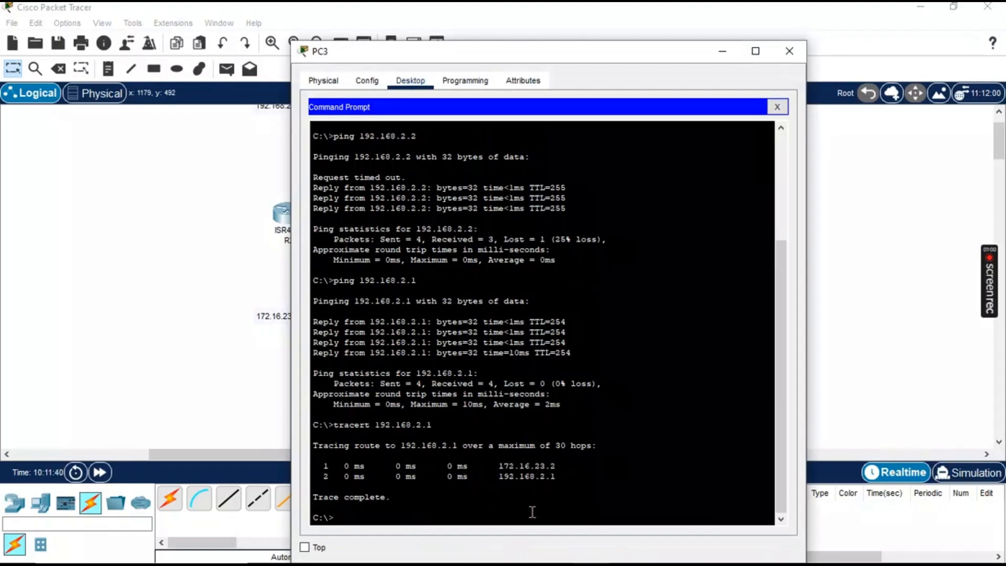
pyautogui.press('Up')
pyautogui.press('Return')
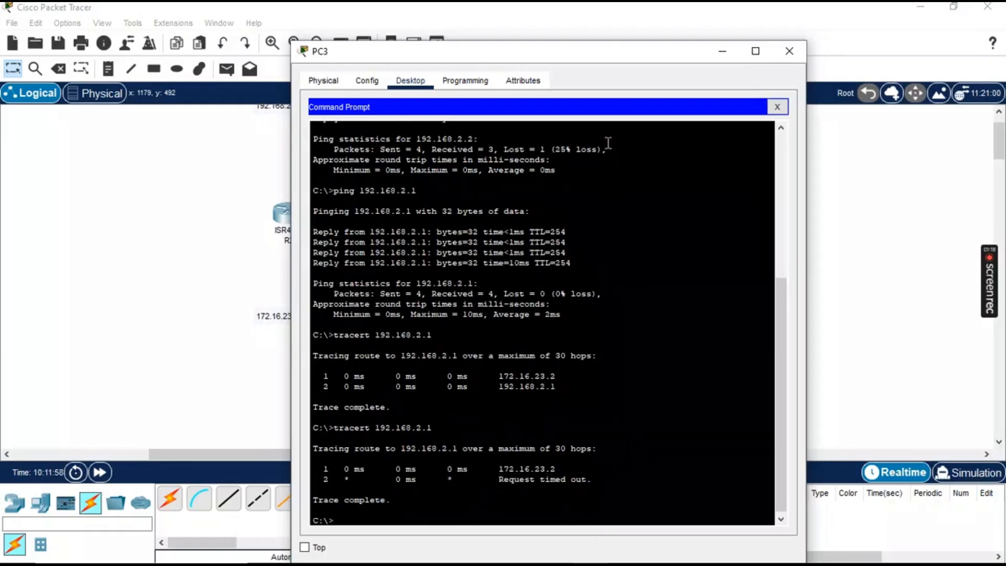
pyautogui.click(789, 52)
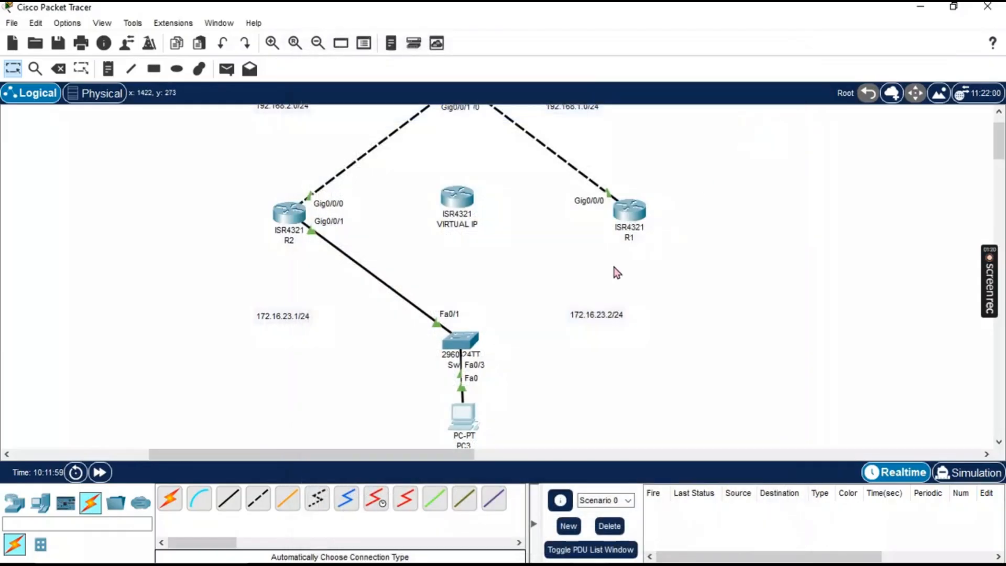
# Reconnect the switch to R1 with an automatically chosen cable and fast-forward the simulation time.
pyautogui.click(171, 501)
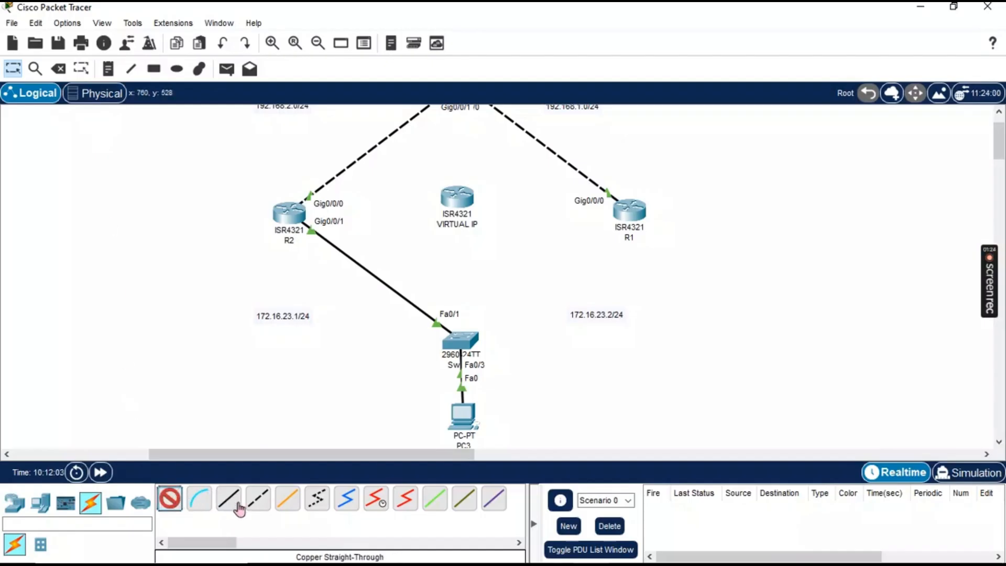
pyautogui.click(461, 343)
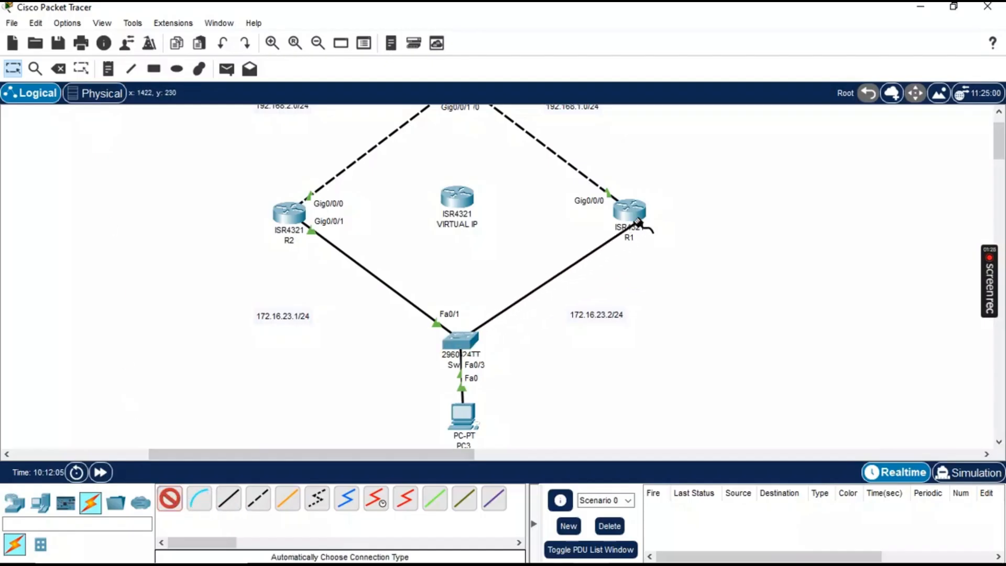
pyautogui.click(629, 211)
pyautogui.click(99, 474)
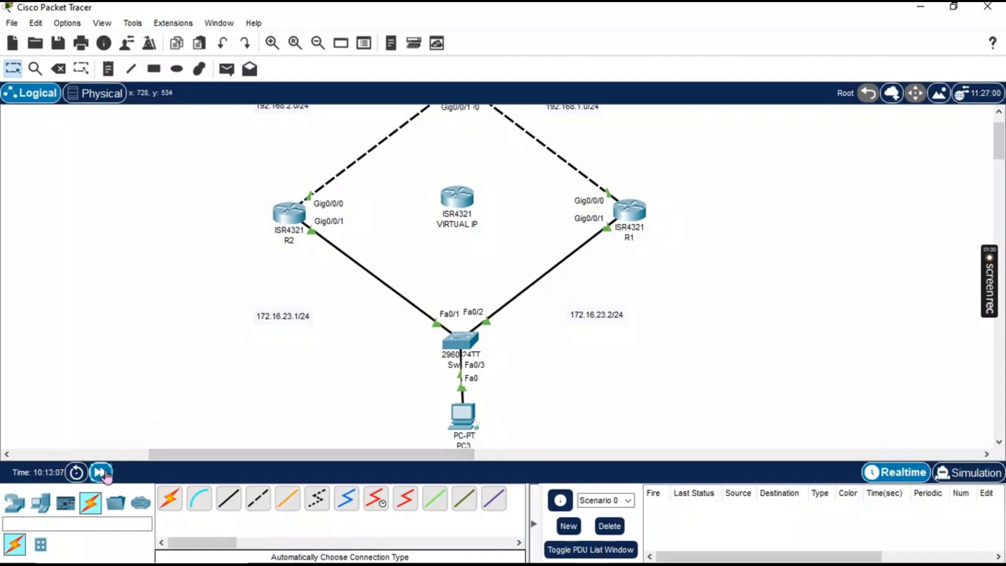
pyautogui.click(99, 473)
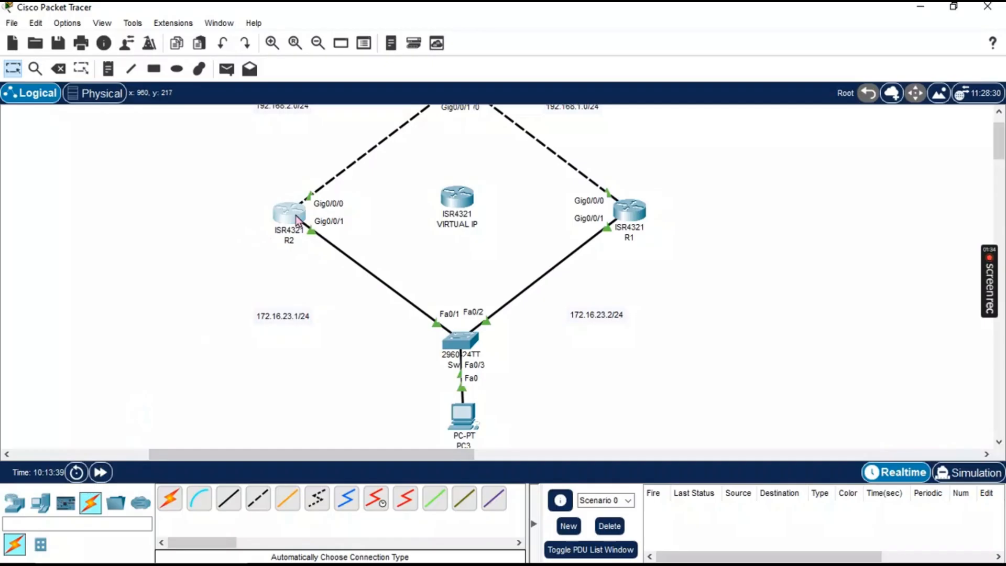
# Check the HSRP state-change messages in the command lines of R2 and R1 after restoring the link.
pyautogui.click(296, 214)
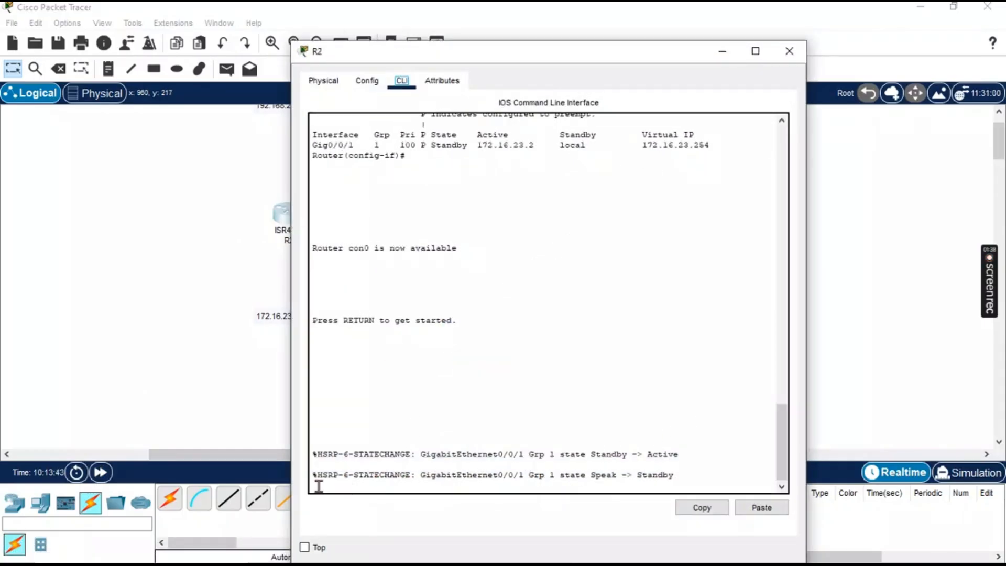
pyautogui.moveTo(637, 475); pyautogui.dragTo(313, 467)
pyautogui.click(798, 57)
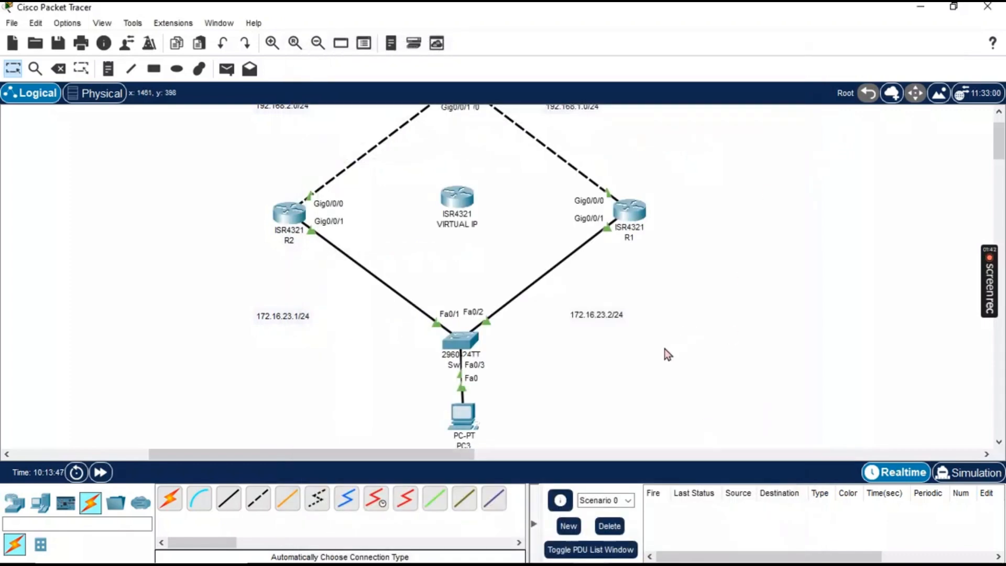
pyautogui.click(628, 213)
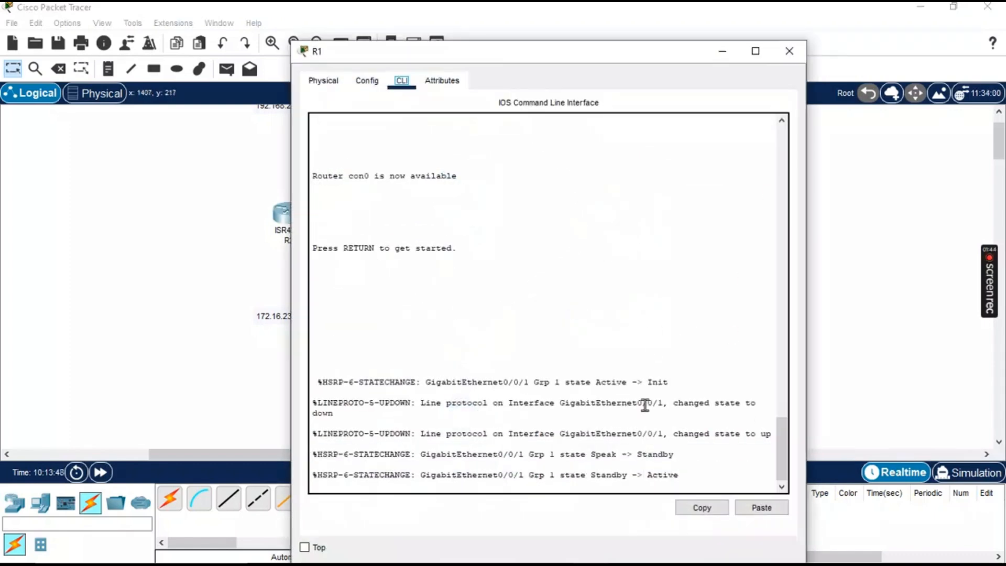
pyautogui.moveTo(598, 474); pyautogui.dragTo(659, 478)
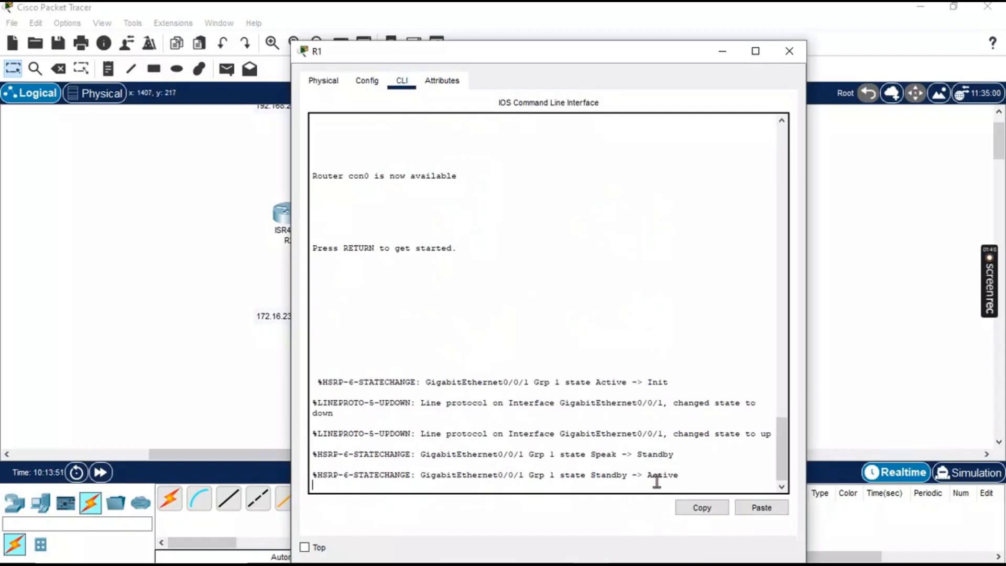
pyautogui.click(789, 51)
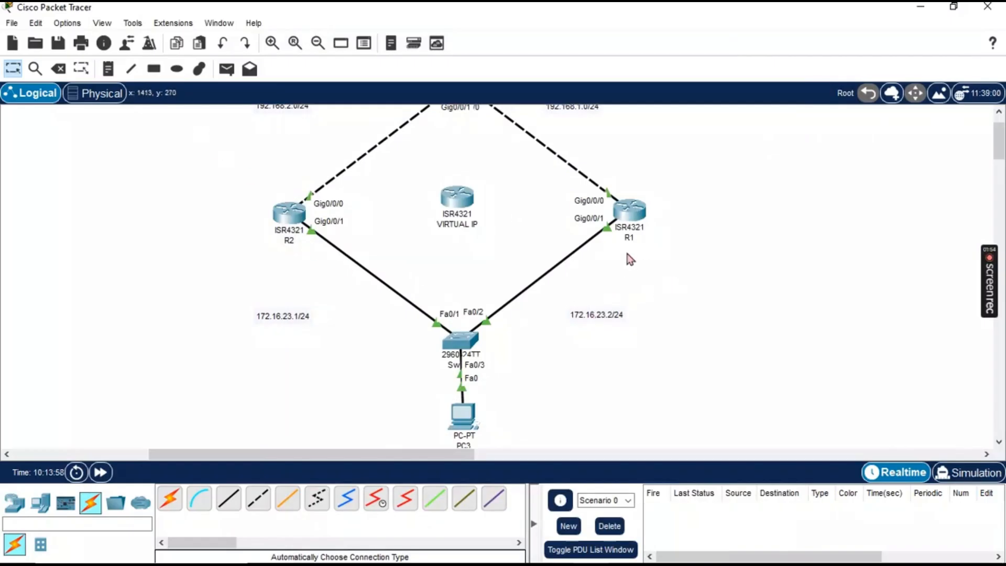
# Repeat the trace to 192.168.2.1 from PC3 with the R1 link restored, then close PC3's window.
pyautogui.click(458, 419)
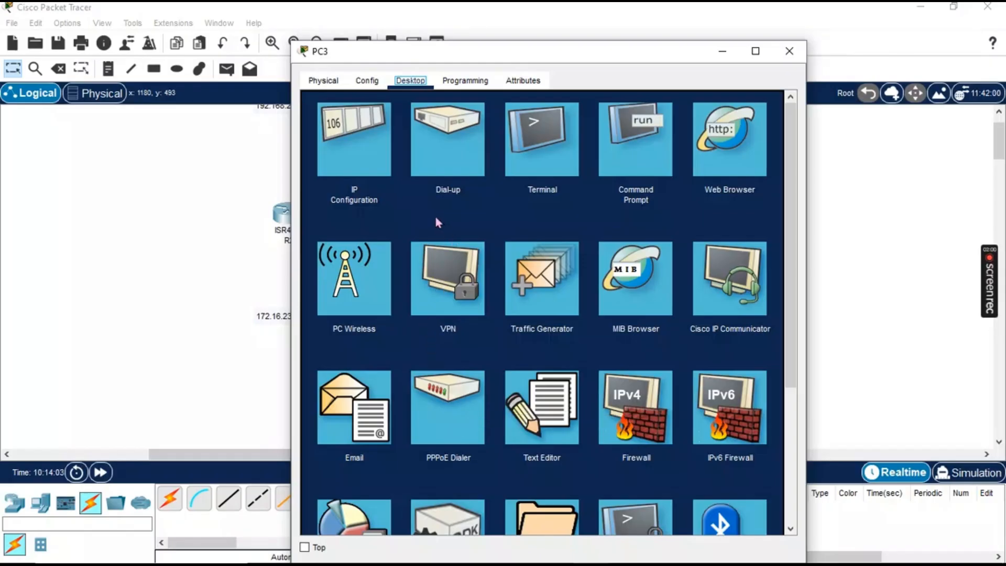
pyautogui.click(630, 160)
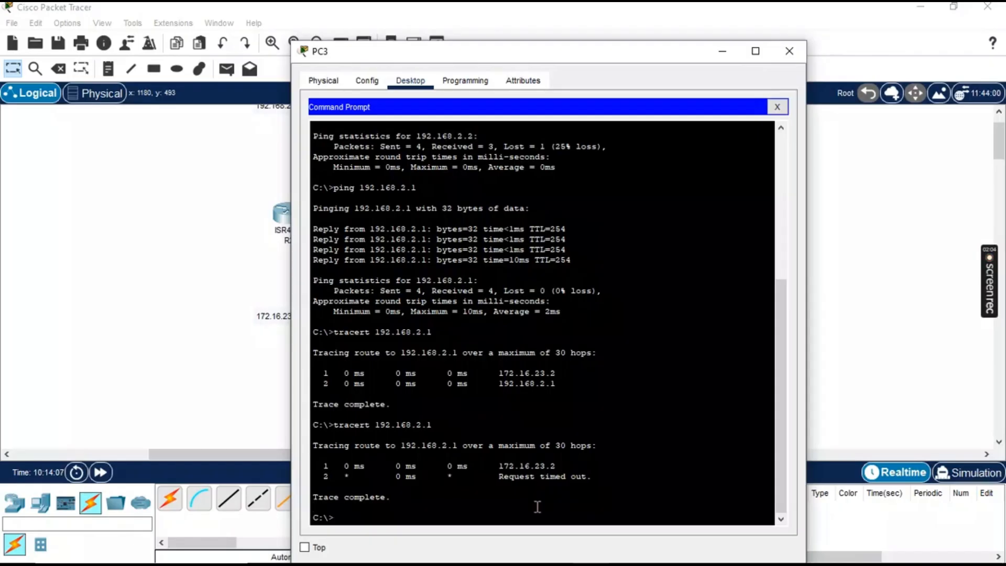
pyautogui.press('Up')
pyautogui.press('Return')
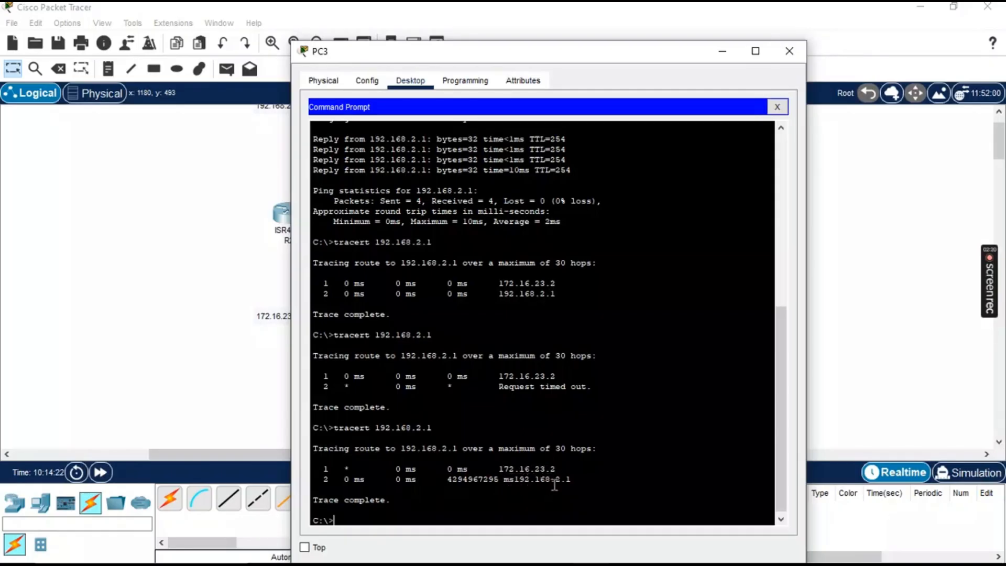
pyautogui.click(786, 59)
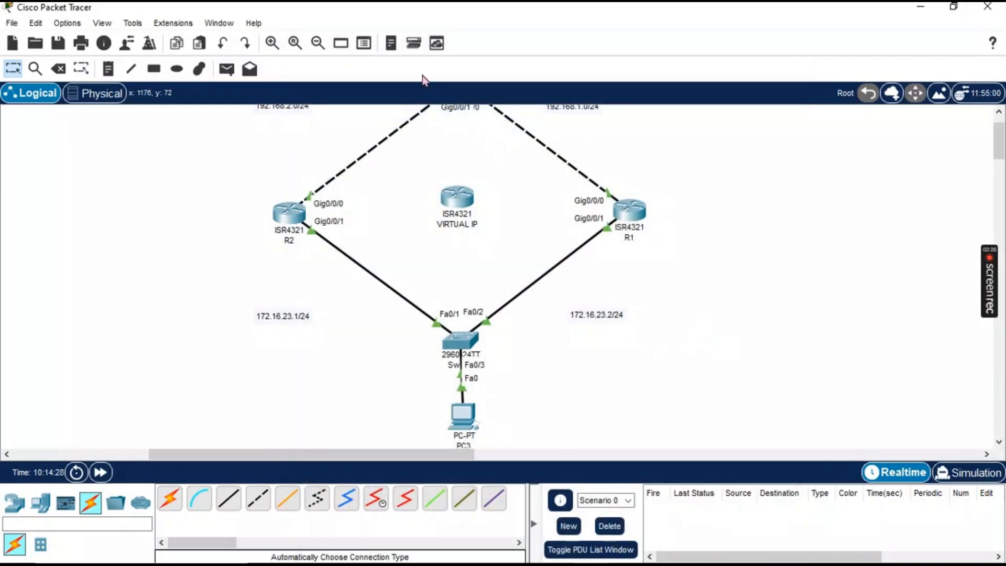
pyautogui.click(990, 287)
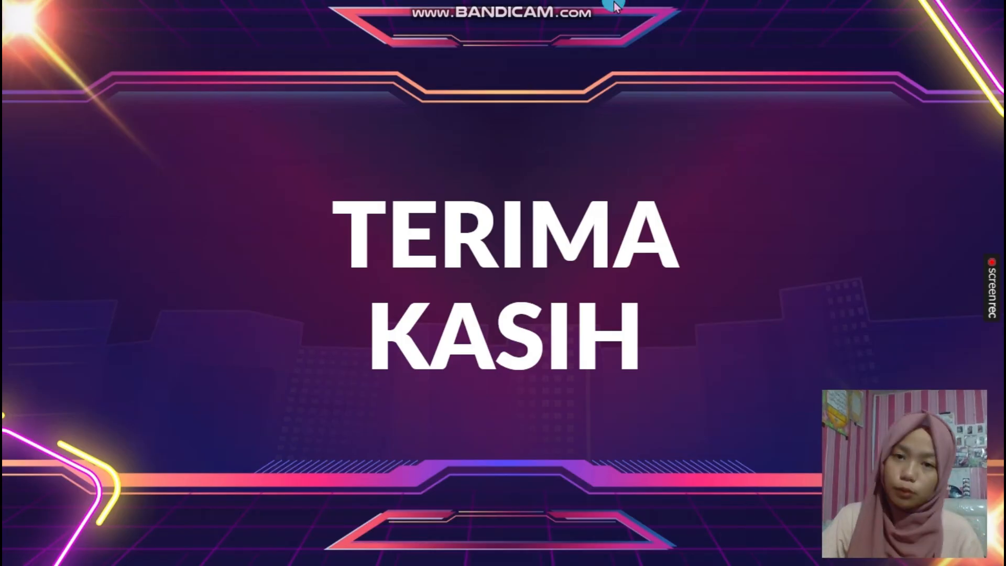
pyautogui.moveTo(614, 8)
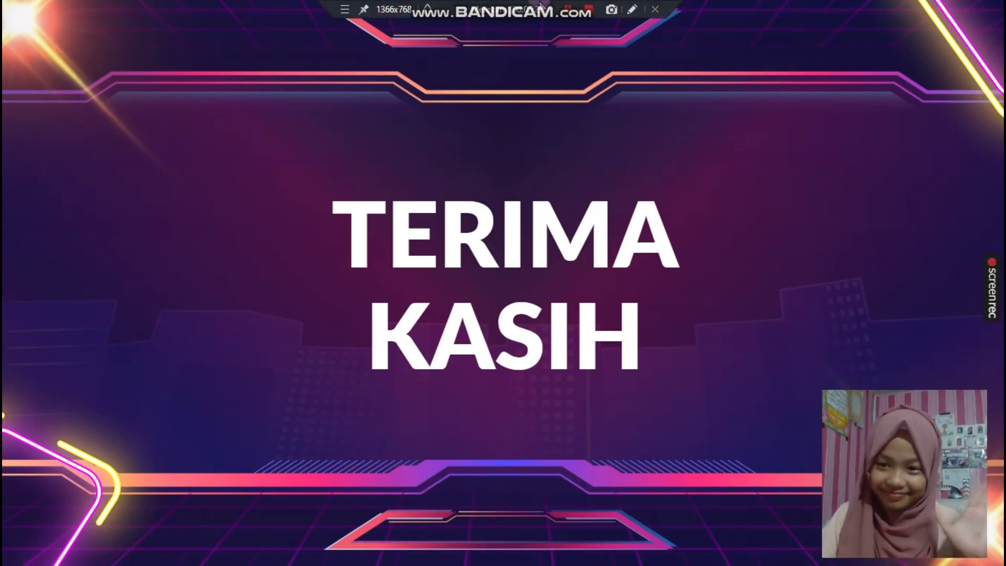